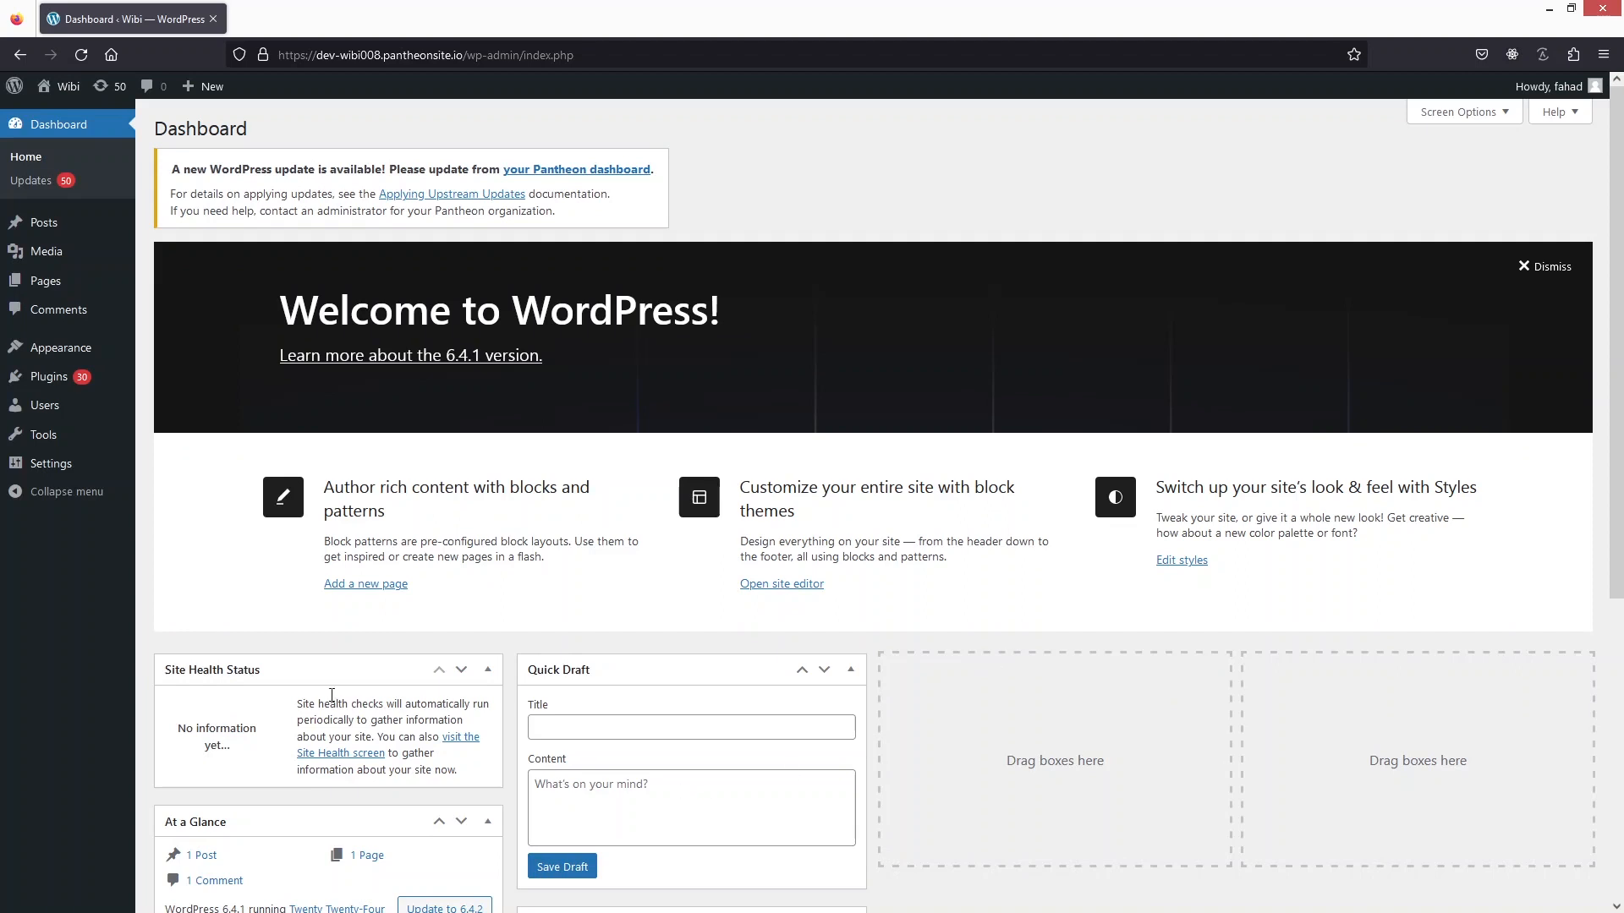
# Search the plugin directory for "mail mint" and activate the Mail Mint email marketing plugin.
pyautogui.moveTo(49, 376)
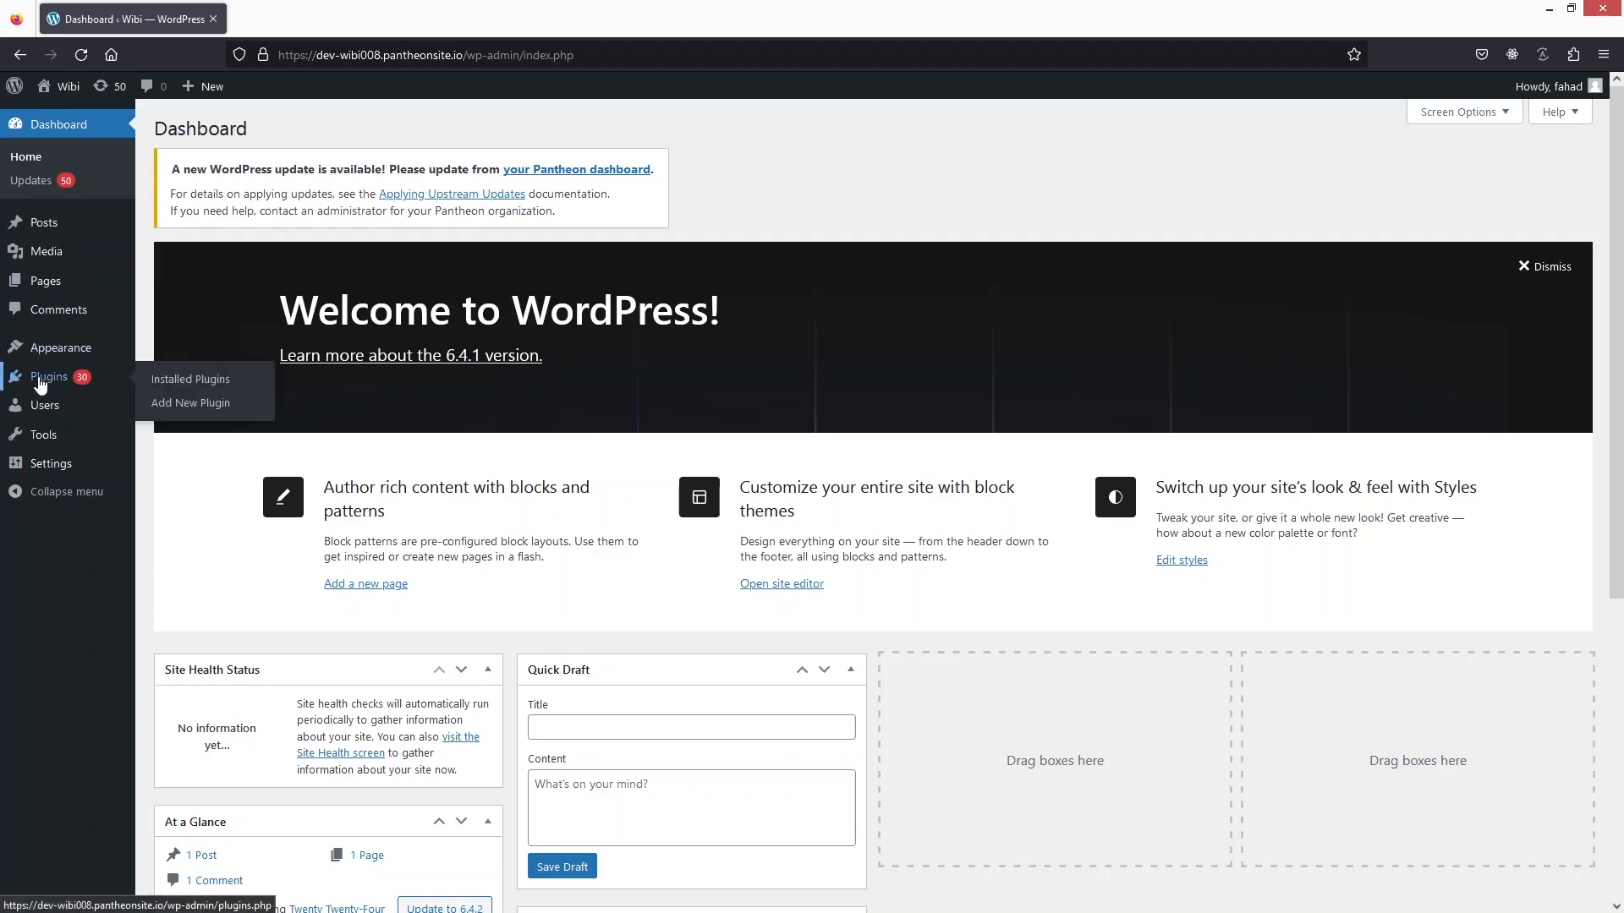
pyautogui.click(194, 403)
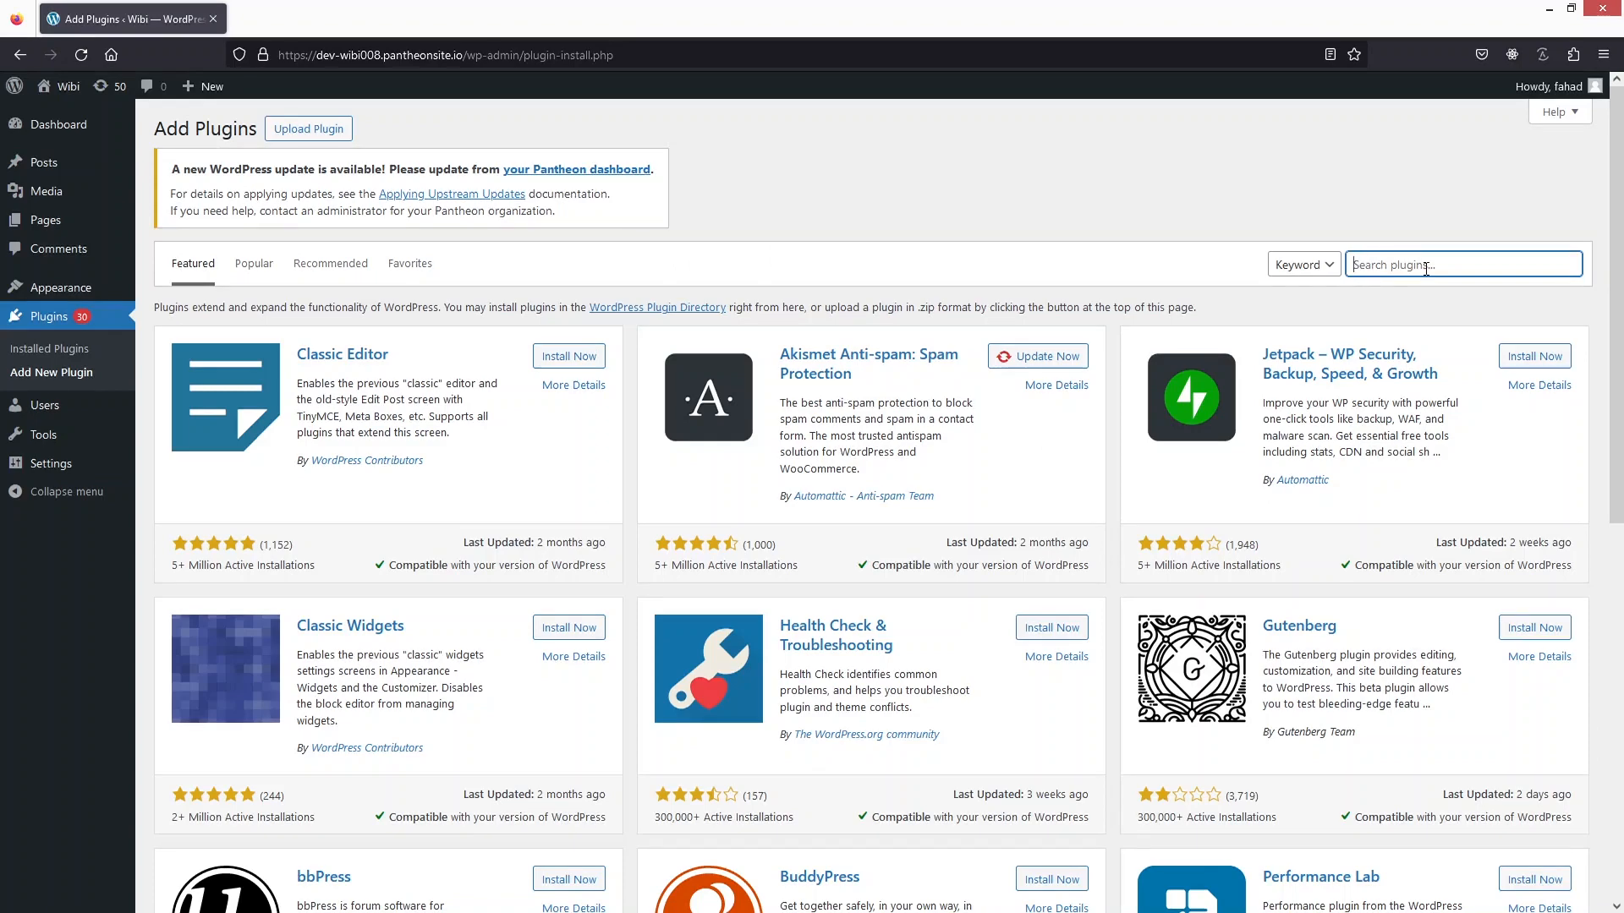
pyautogui.write('mail mint')
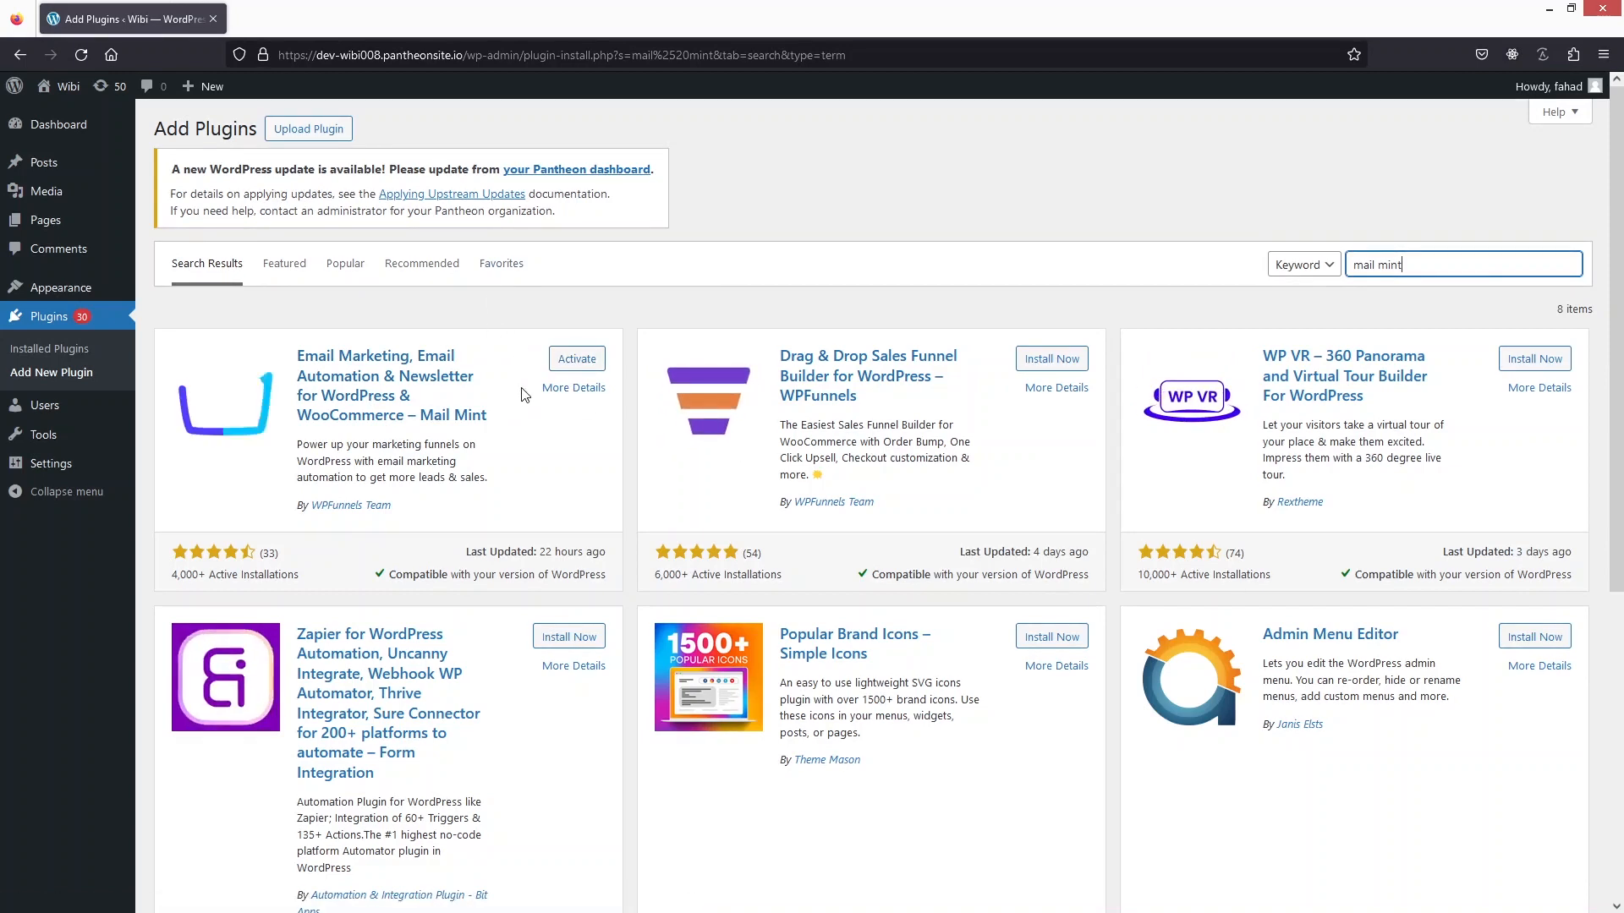
pyautogui.click(577, 359)
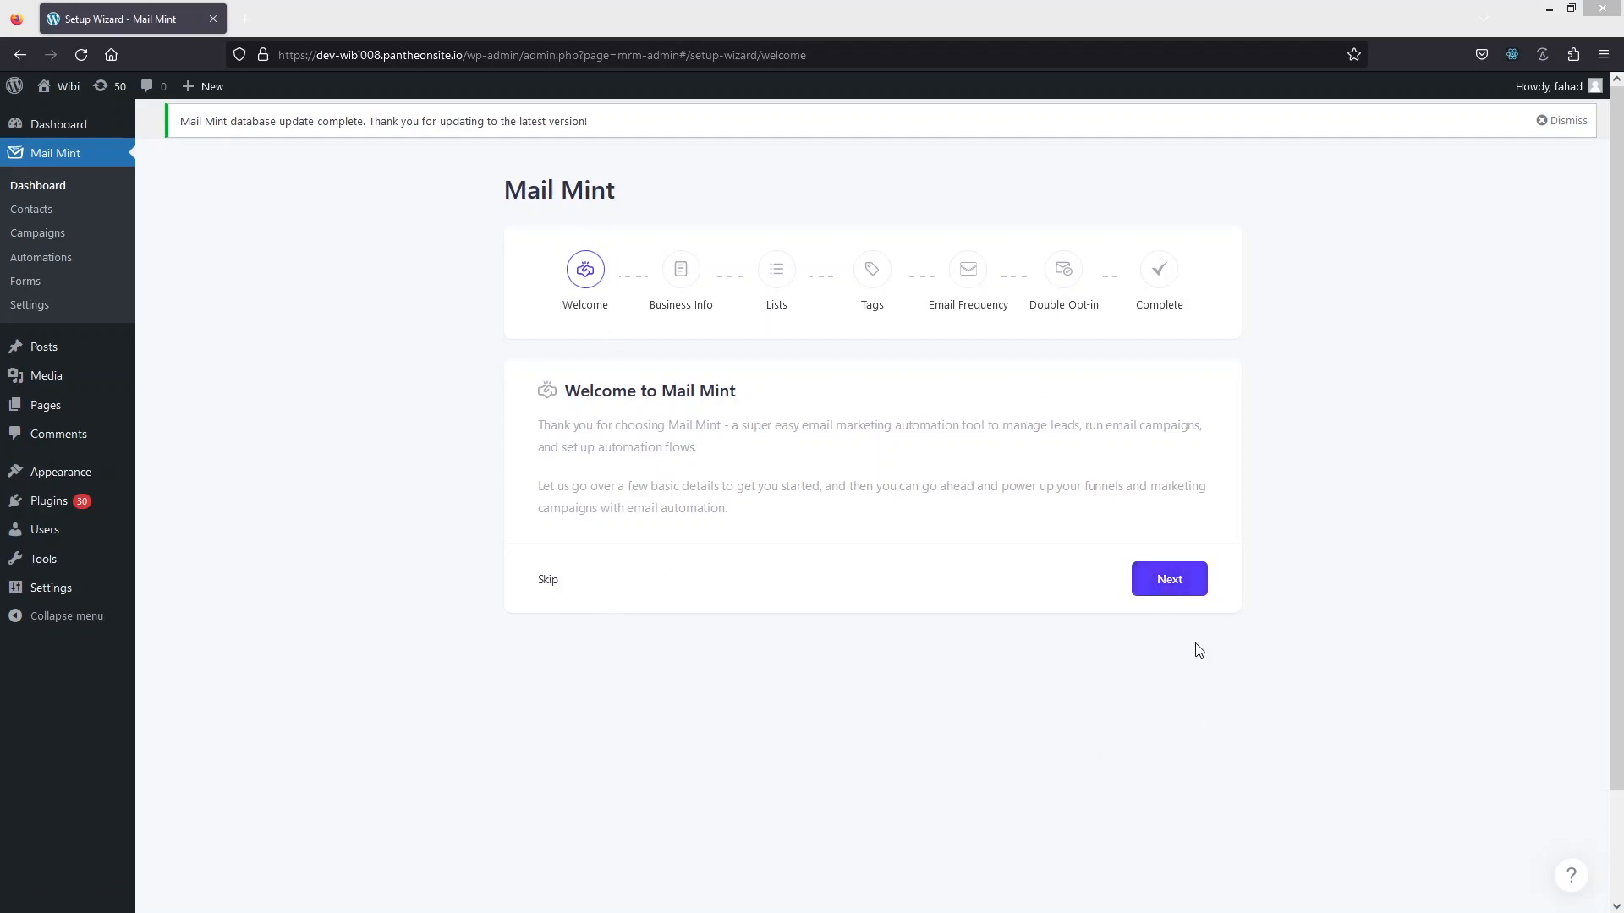
# Start the Mail Mint setup wizard and continue past Business Info with the business name Wibi and the address and logo left empty.
pyautogui.click(1167, 580)
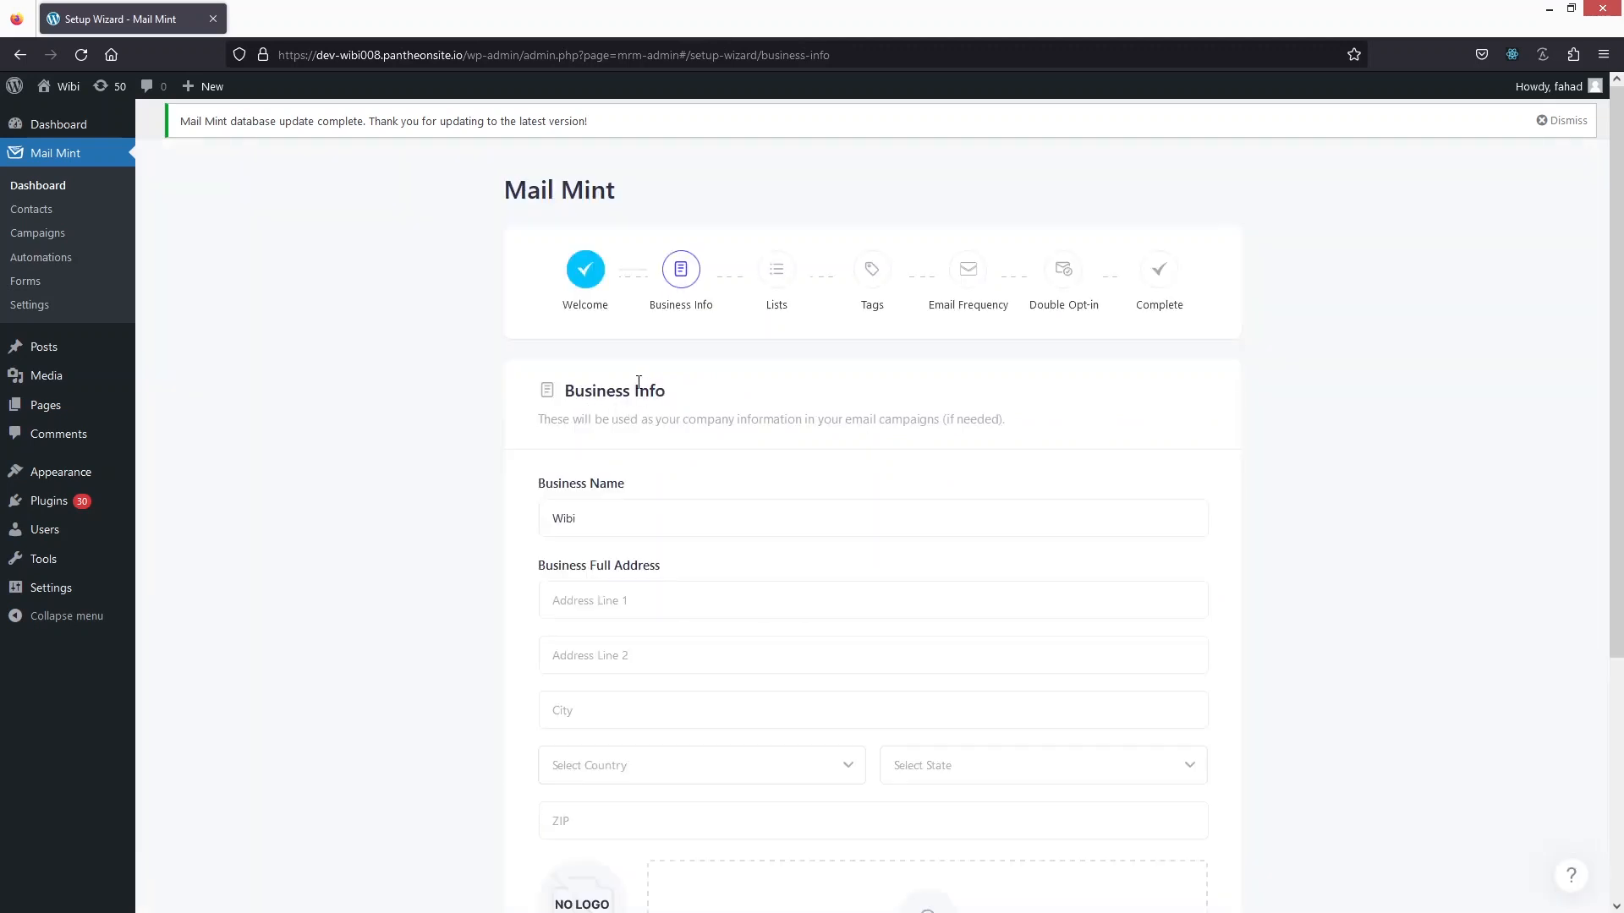
pyautogui.scroll(-3, 707, 189)
pyautogui.scroll(2, 707, 188)
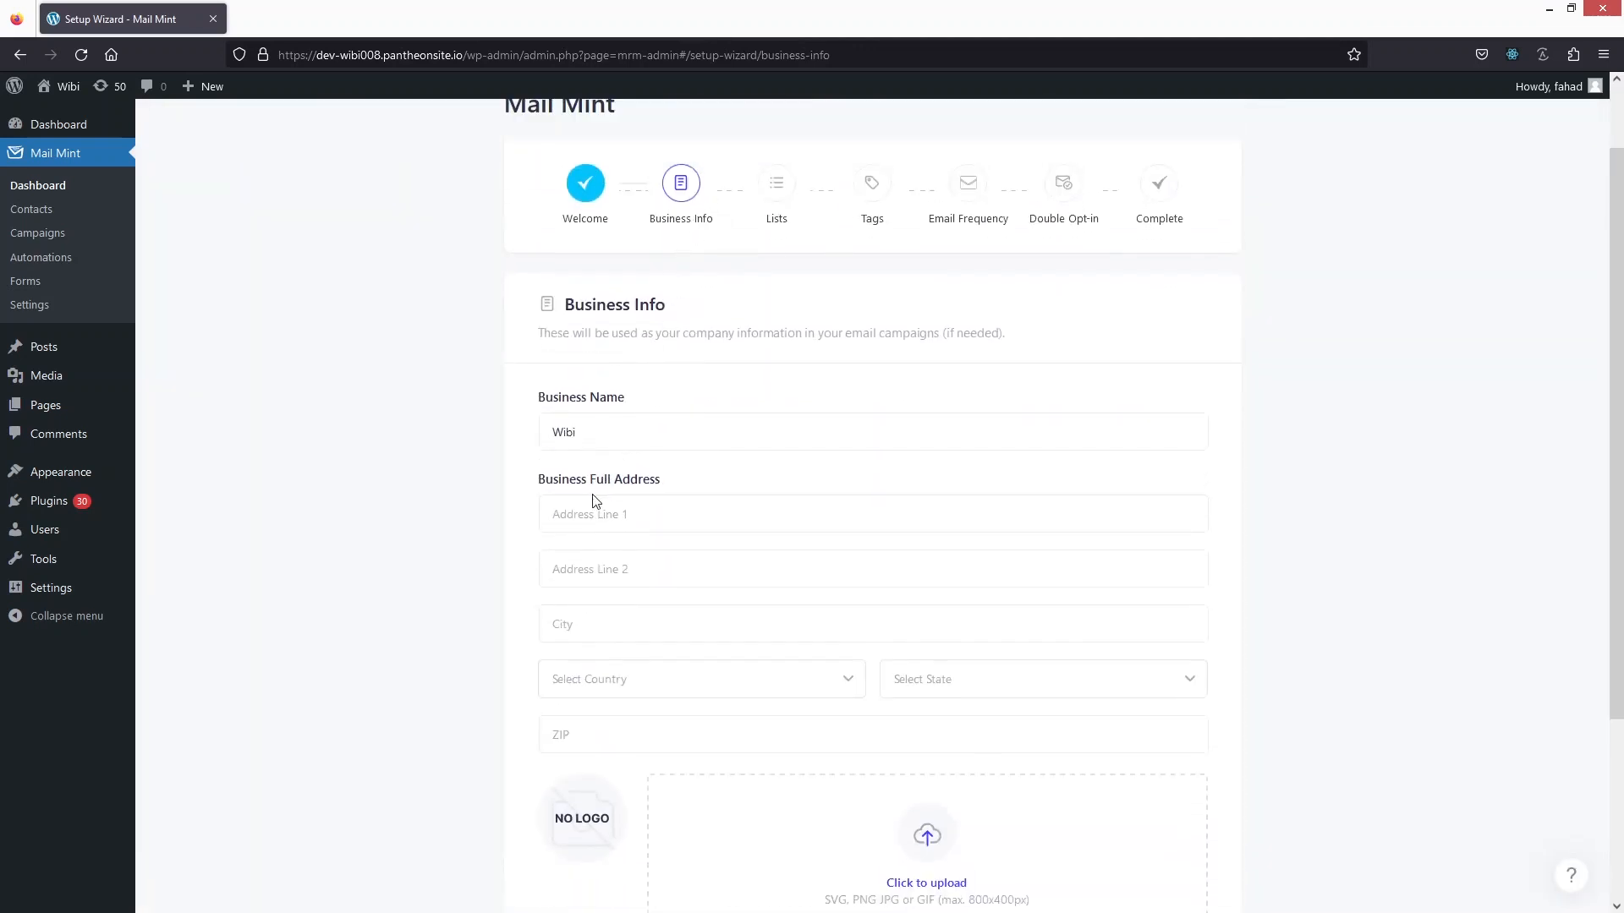
pyautogui.scroll(-2, 596, 499)
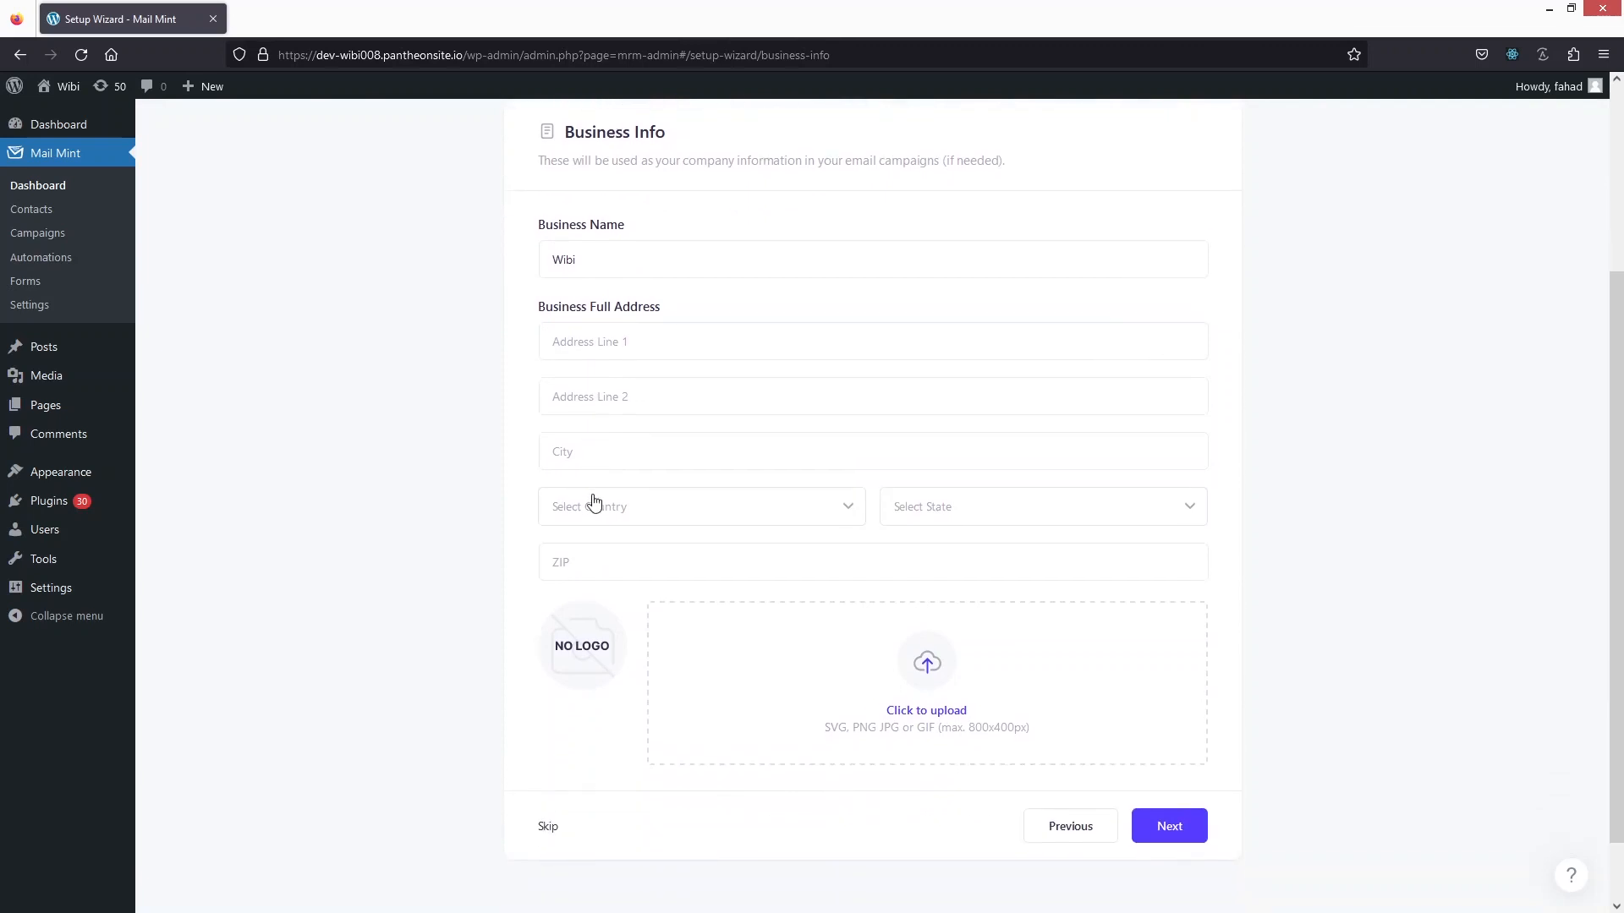
pyautogui.scroll(-1, 595, 502)
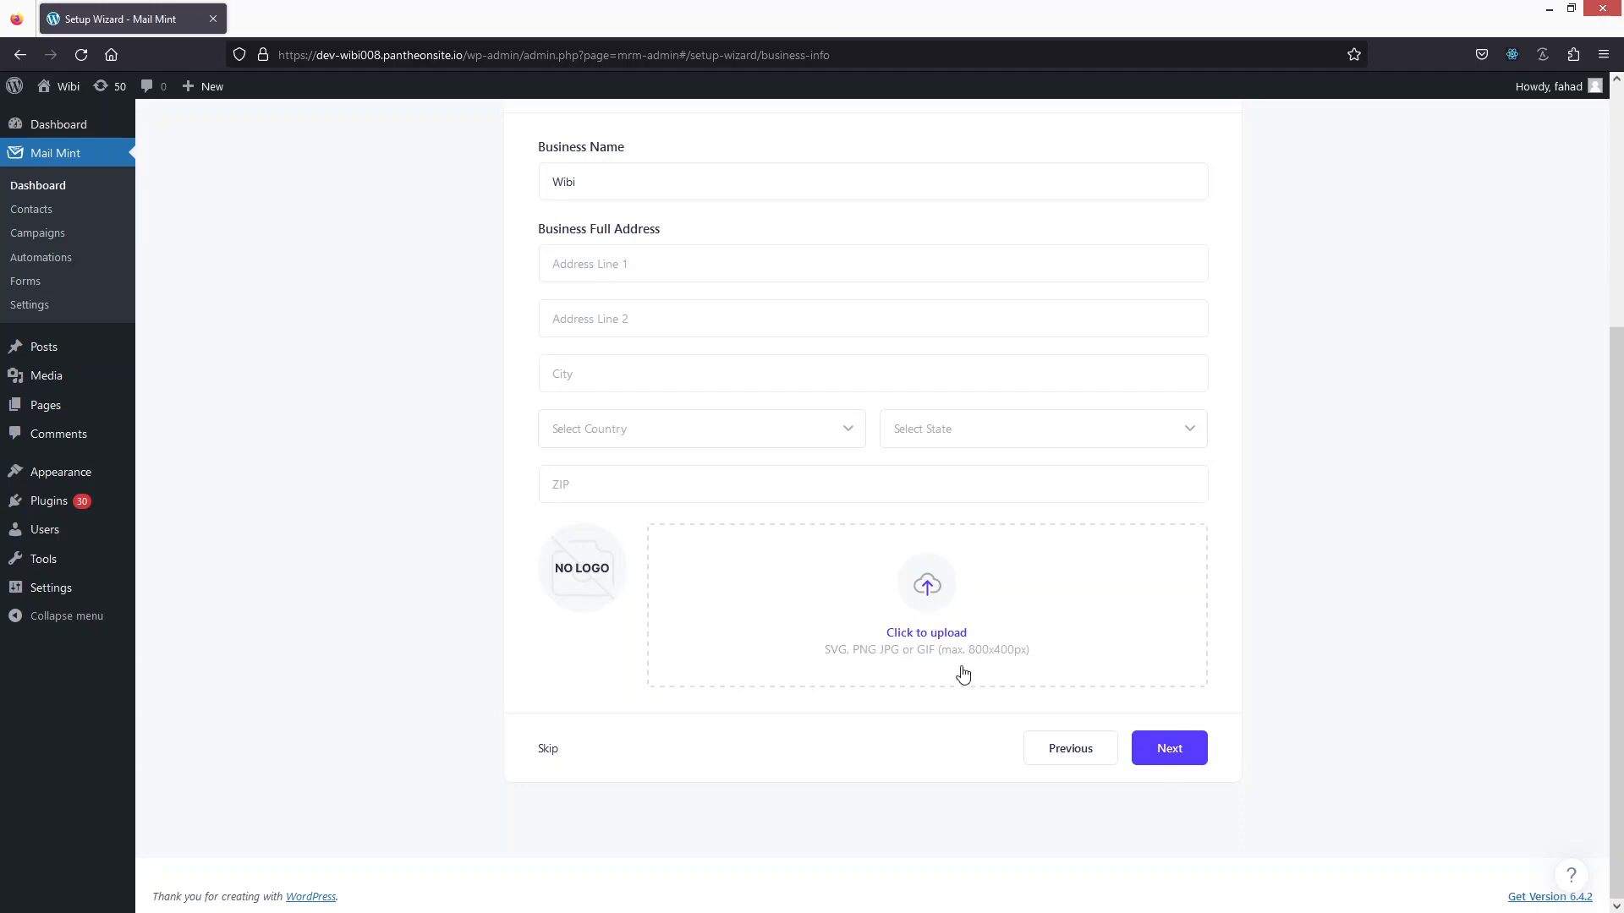
pyautogui.click(1171, 750)
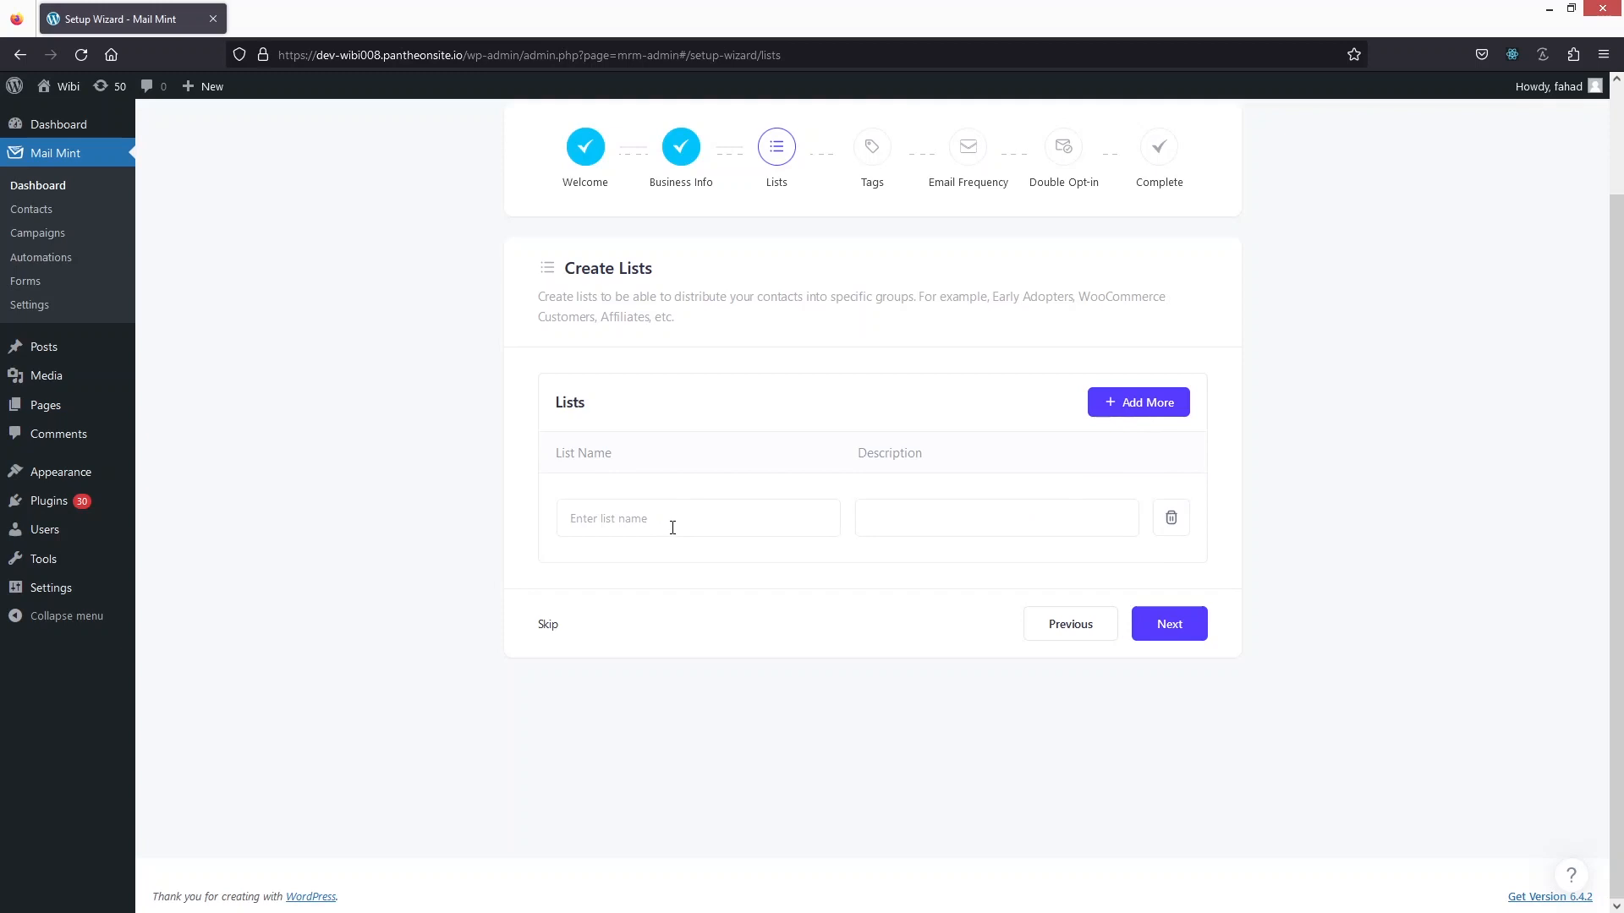
# Create a contact list named "New Subscribers" without a description, and continue past the tags page without adding any.
pyautogui.click(674, 515)
pyautogui.write('New Subscribers')
pyautogui.click(882, 512)
pyautogui.click(1178, 625)
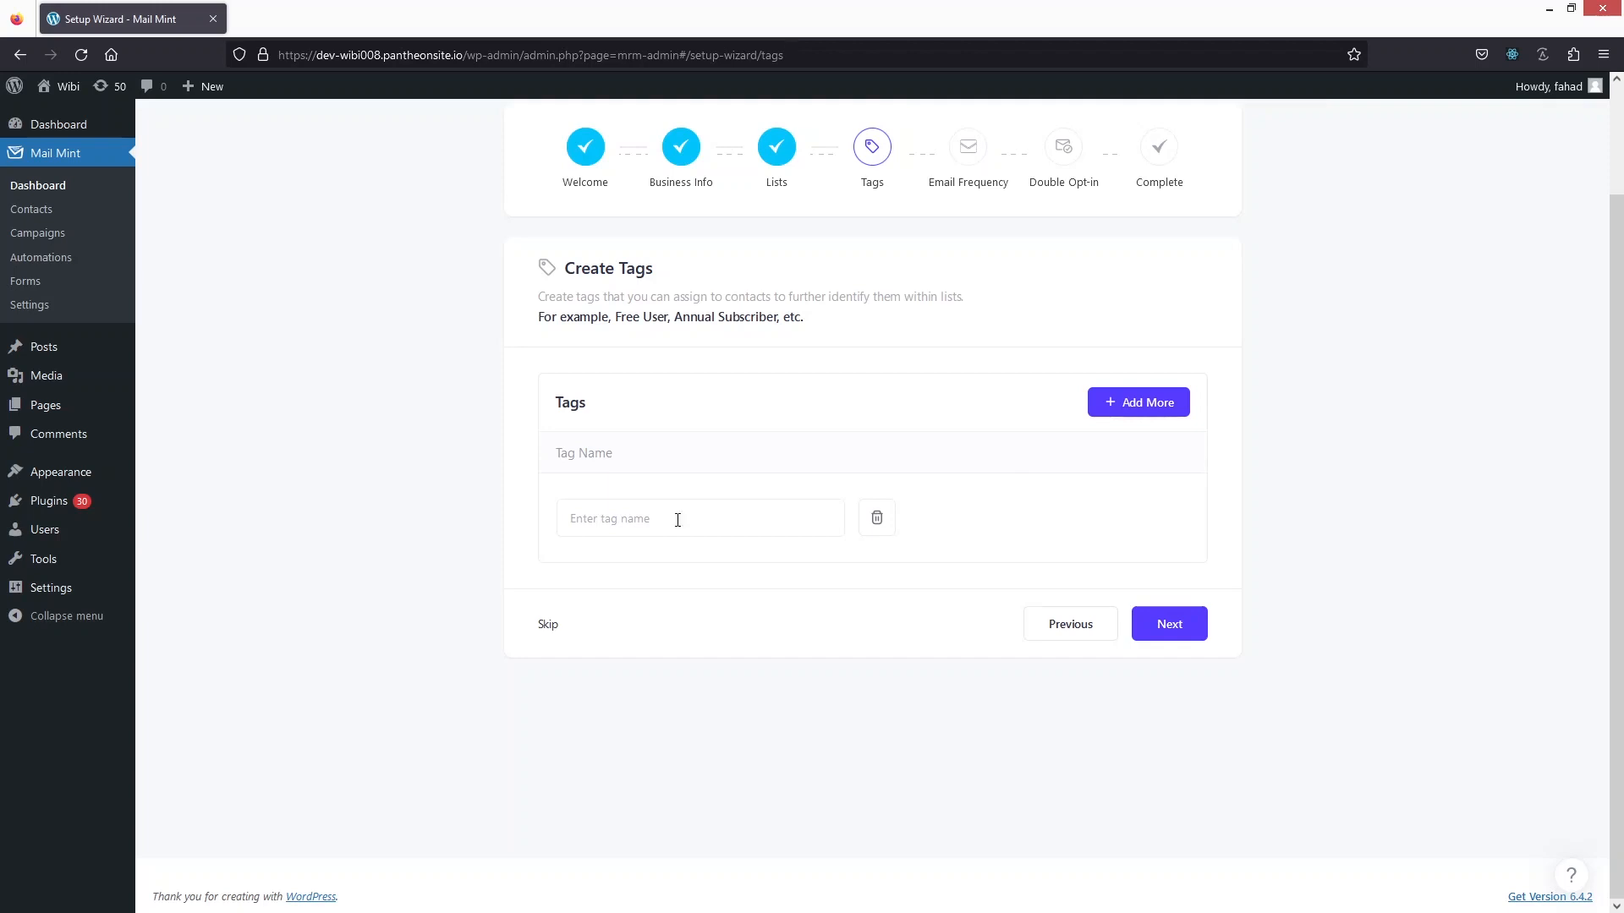
pyautogui.click(1181, 629)
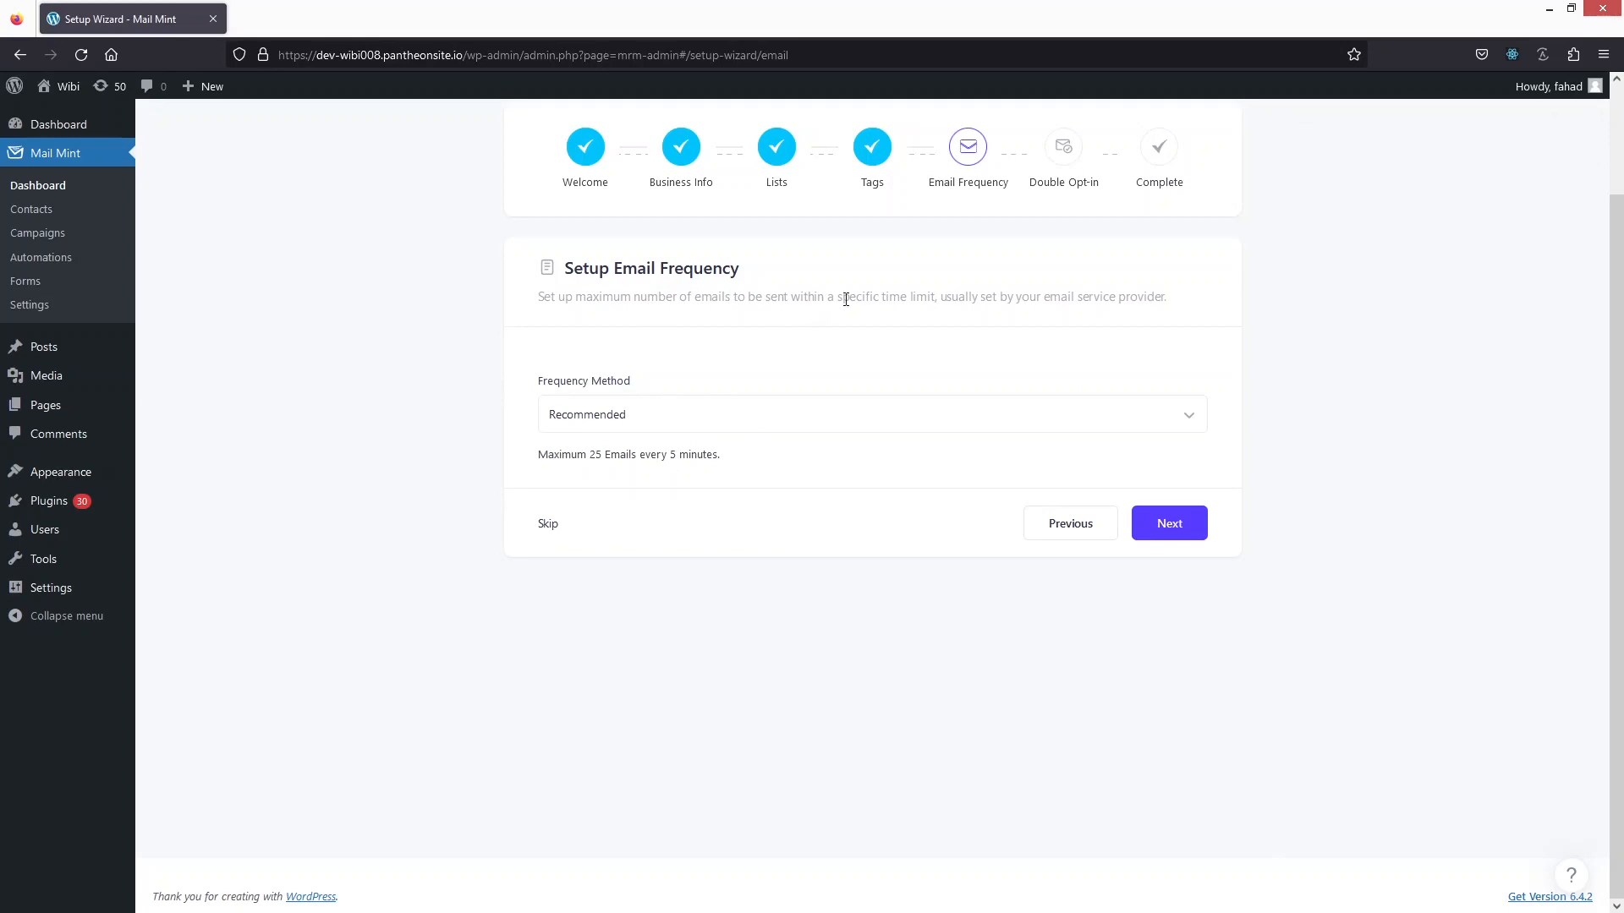
# Check the available email frequency methods, keep Recommended, and continue to the Double Opt-In page.
pyautogui.moveTo(839, 299); pyautogui.dragTo(940, 315)
pyautogui.click(617, 343)
pyautogui.moveTo(593, 457); pyautogui.dragTo(714, 460)
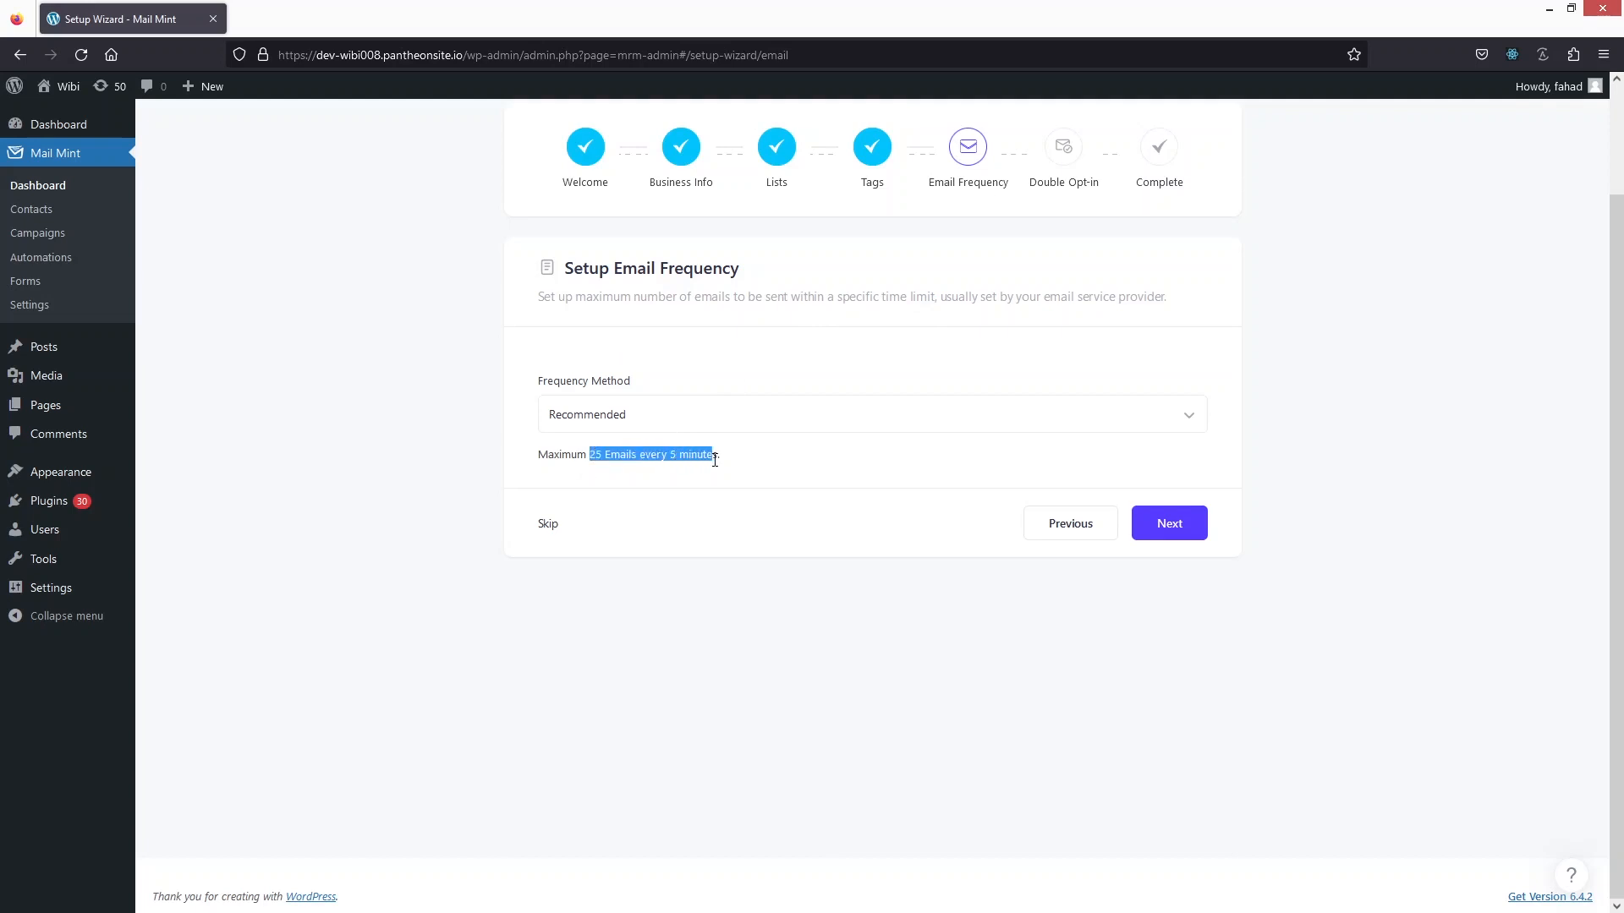
pyautogui.click(729, 431)
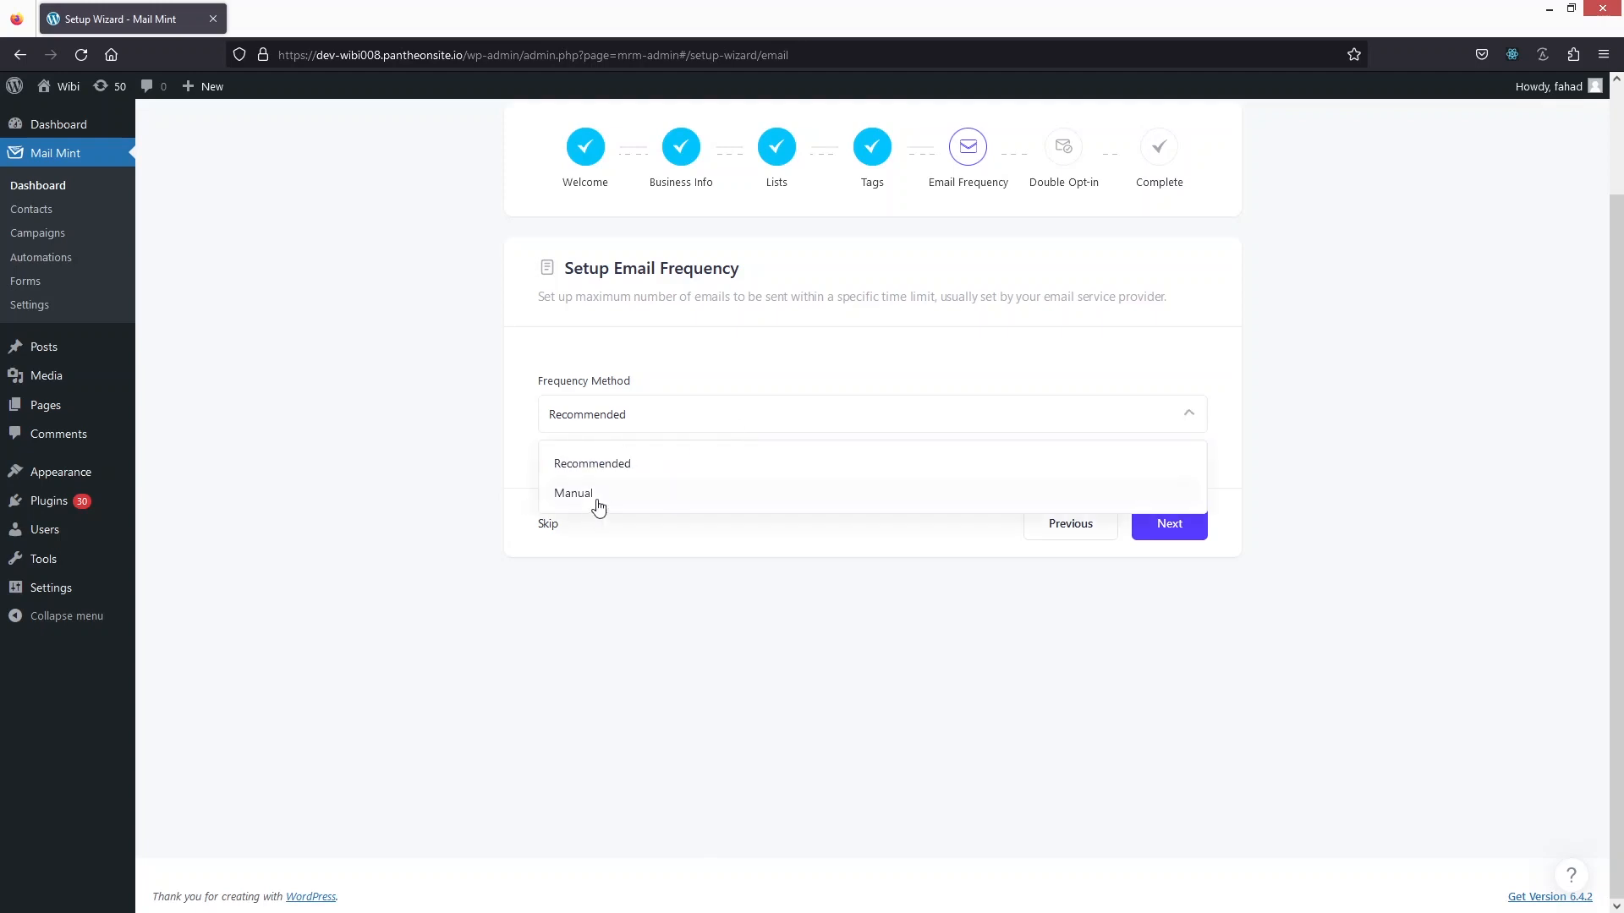
pyautogui.click(521, 466)
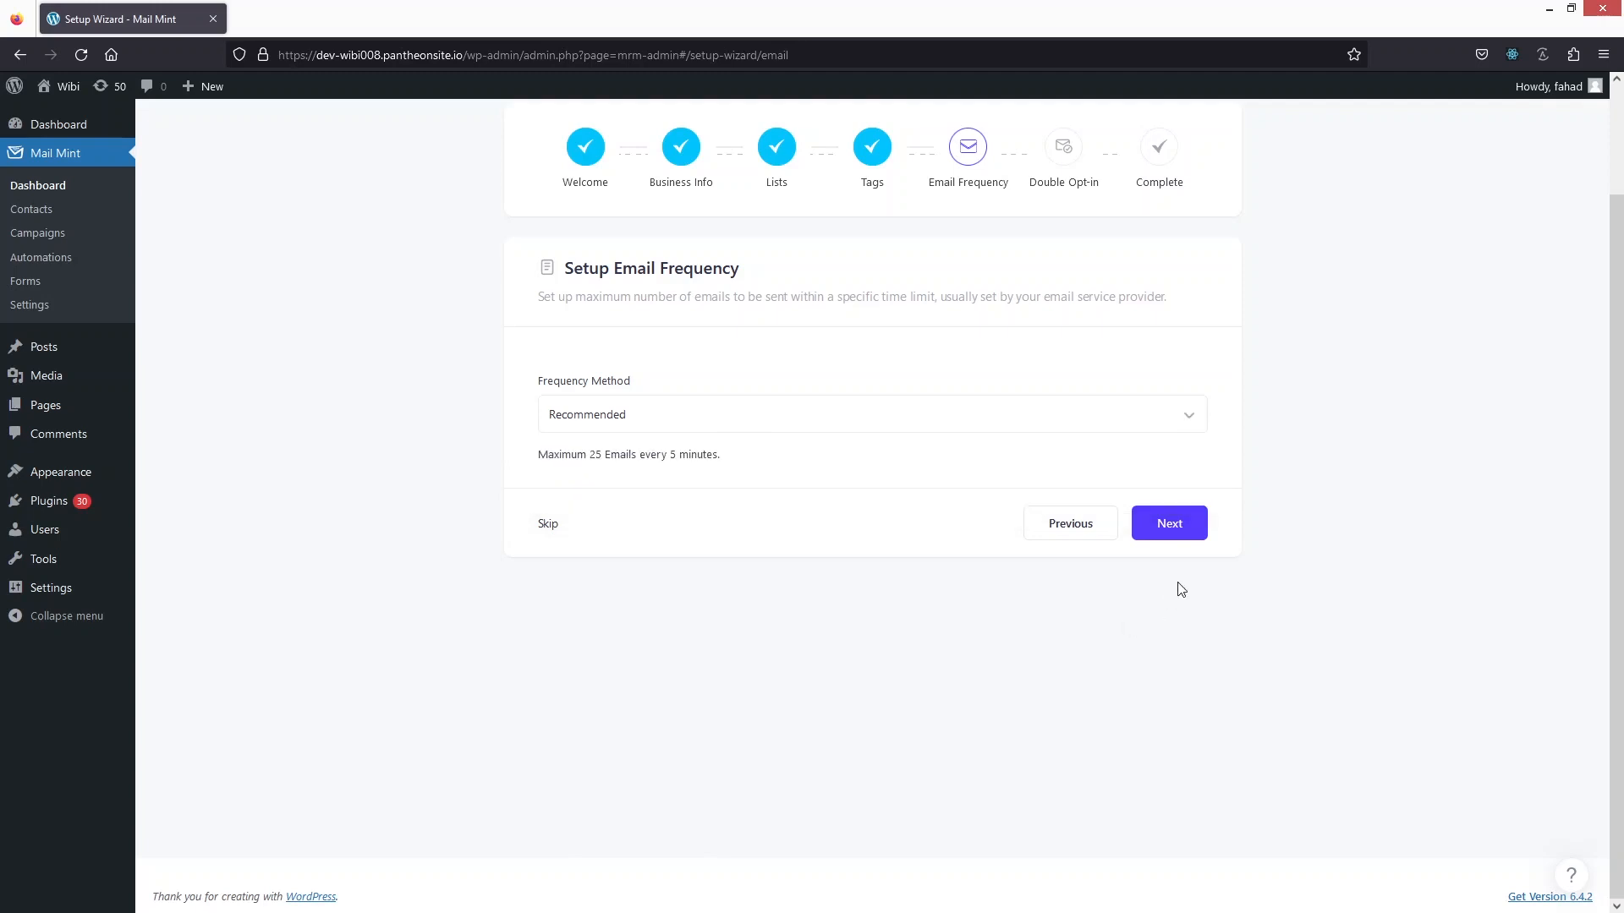
pyautogui.click(1169, 526)
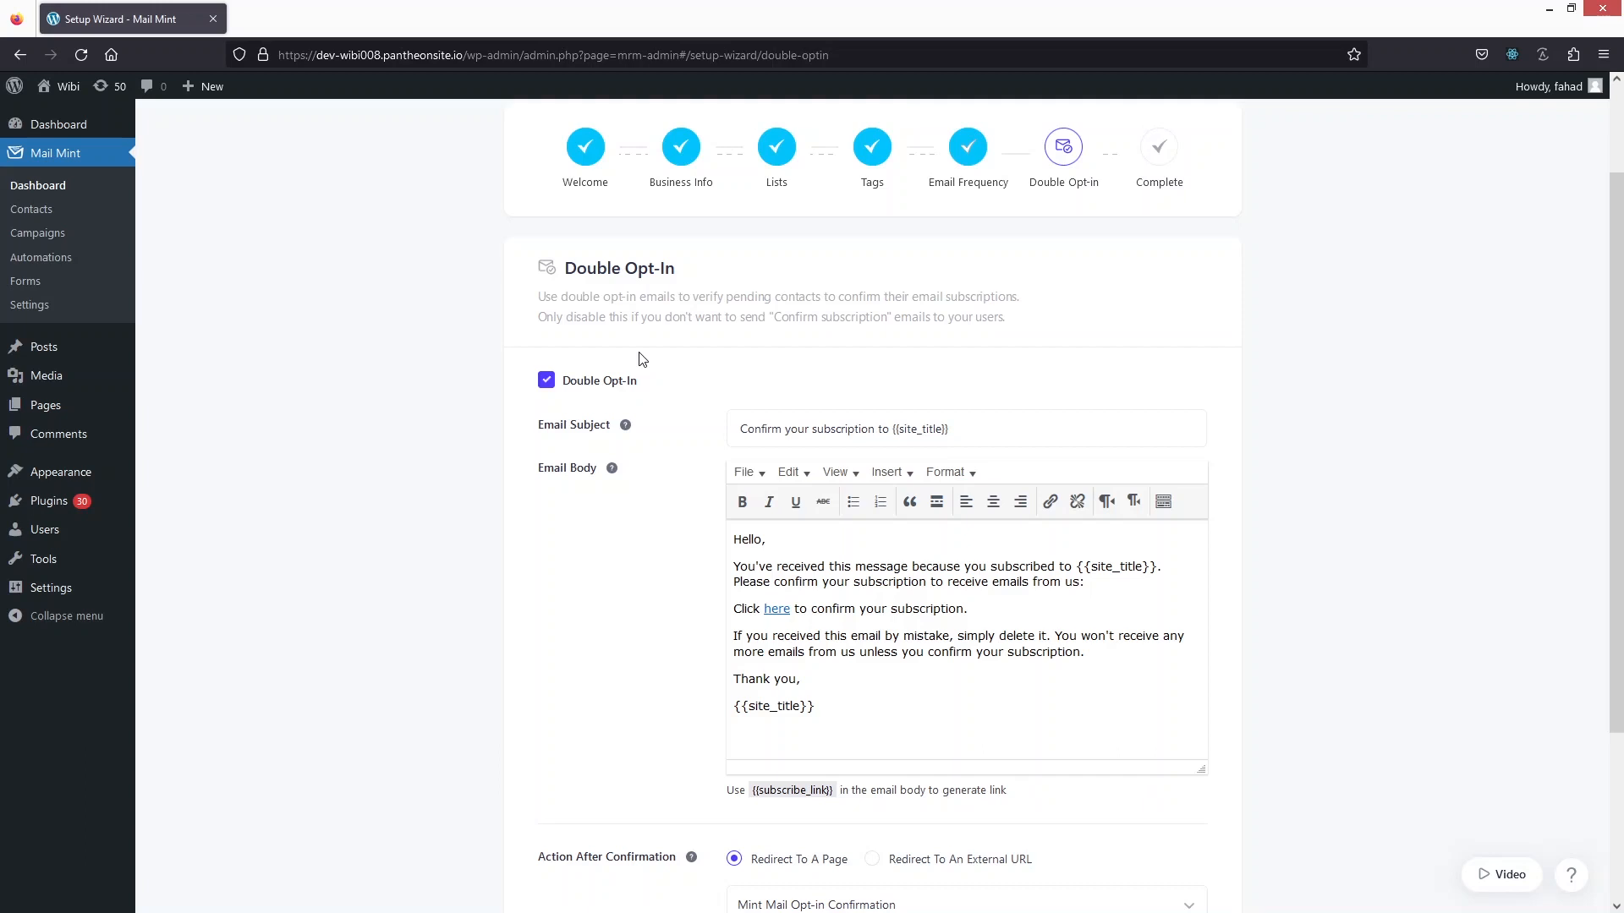
# Accept the default Double Opt-In email and page redirect, finish the setup wizard, and go to the Mail Mint dashboard.
pyautogui.scroll(-1, 592, 363)
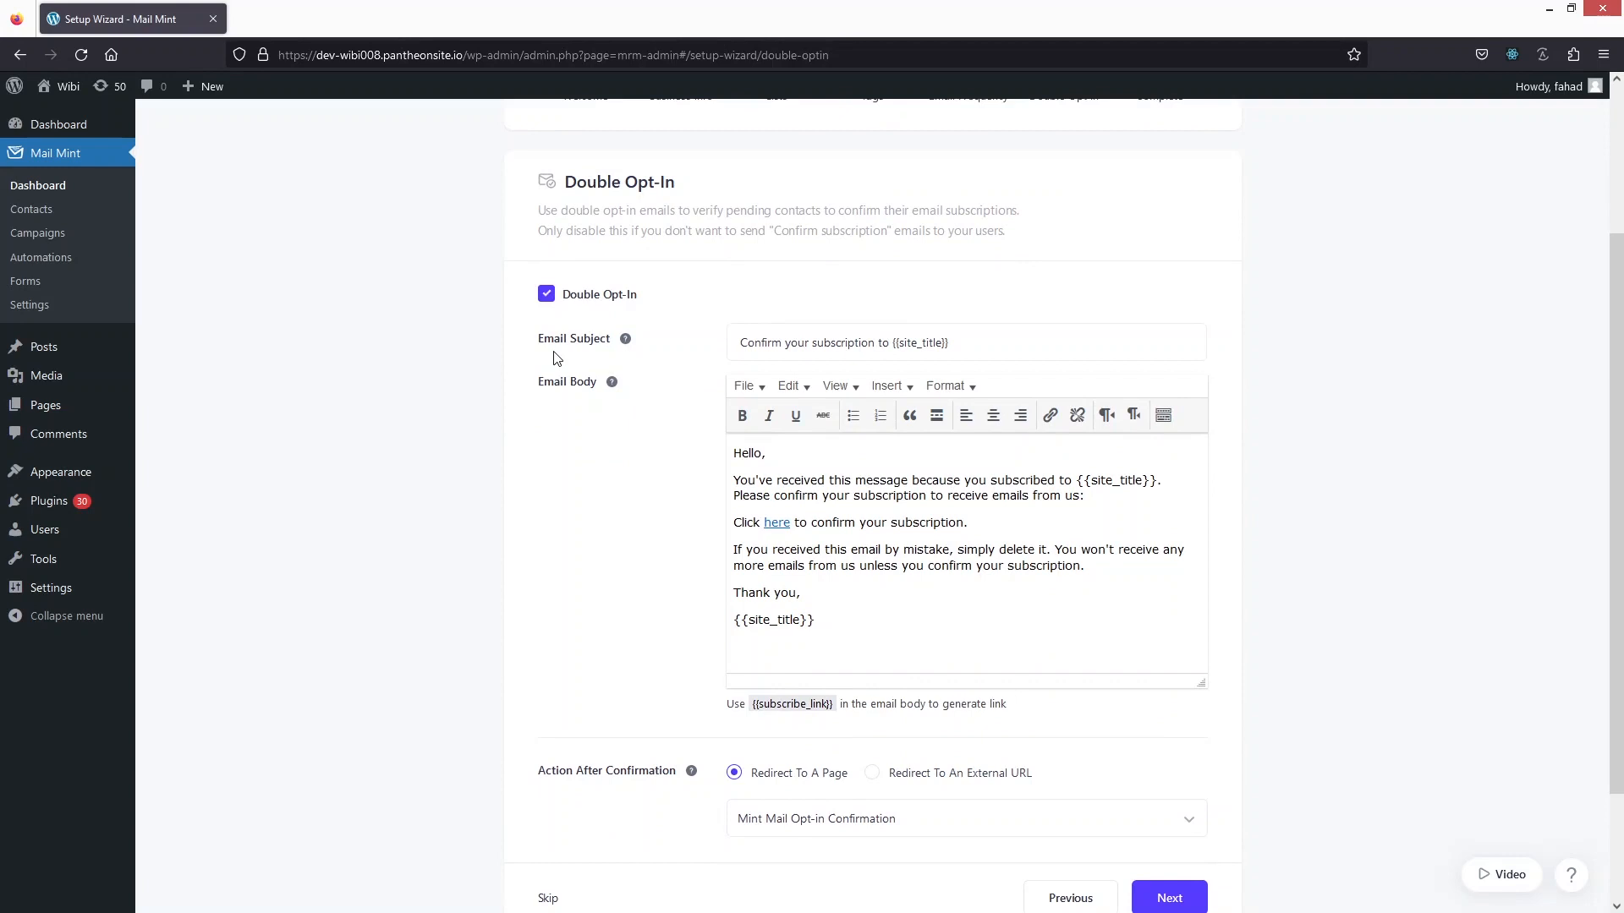
pyautogui.scroll(-1, 613, 429)
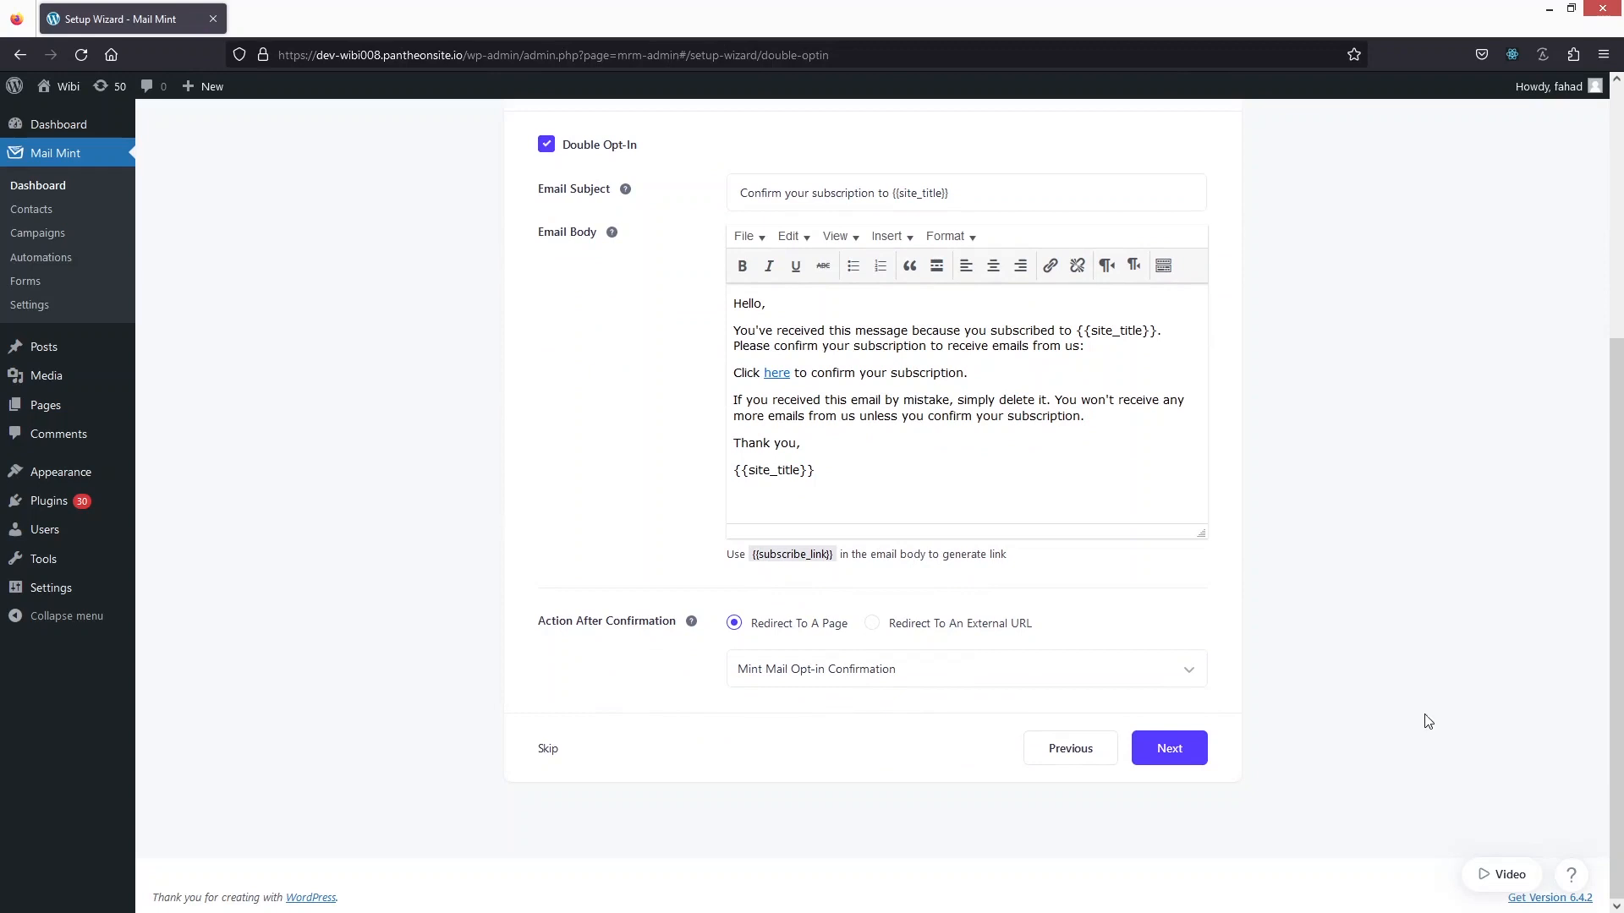
pyautogui.click(1174, 749)
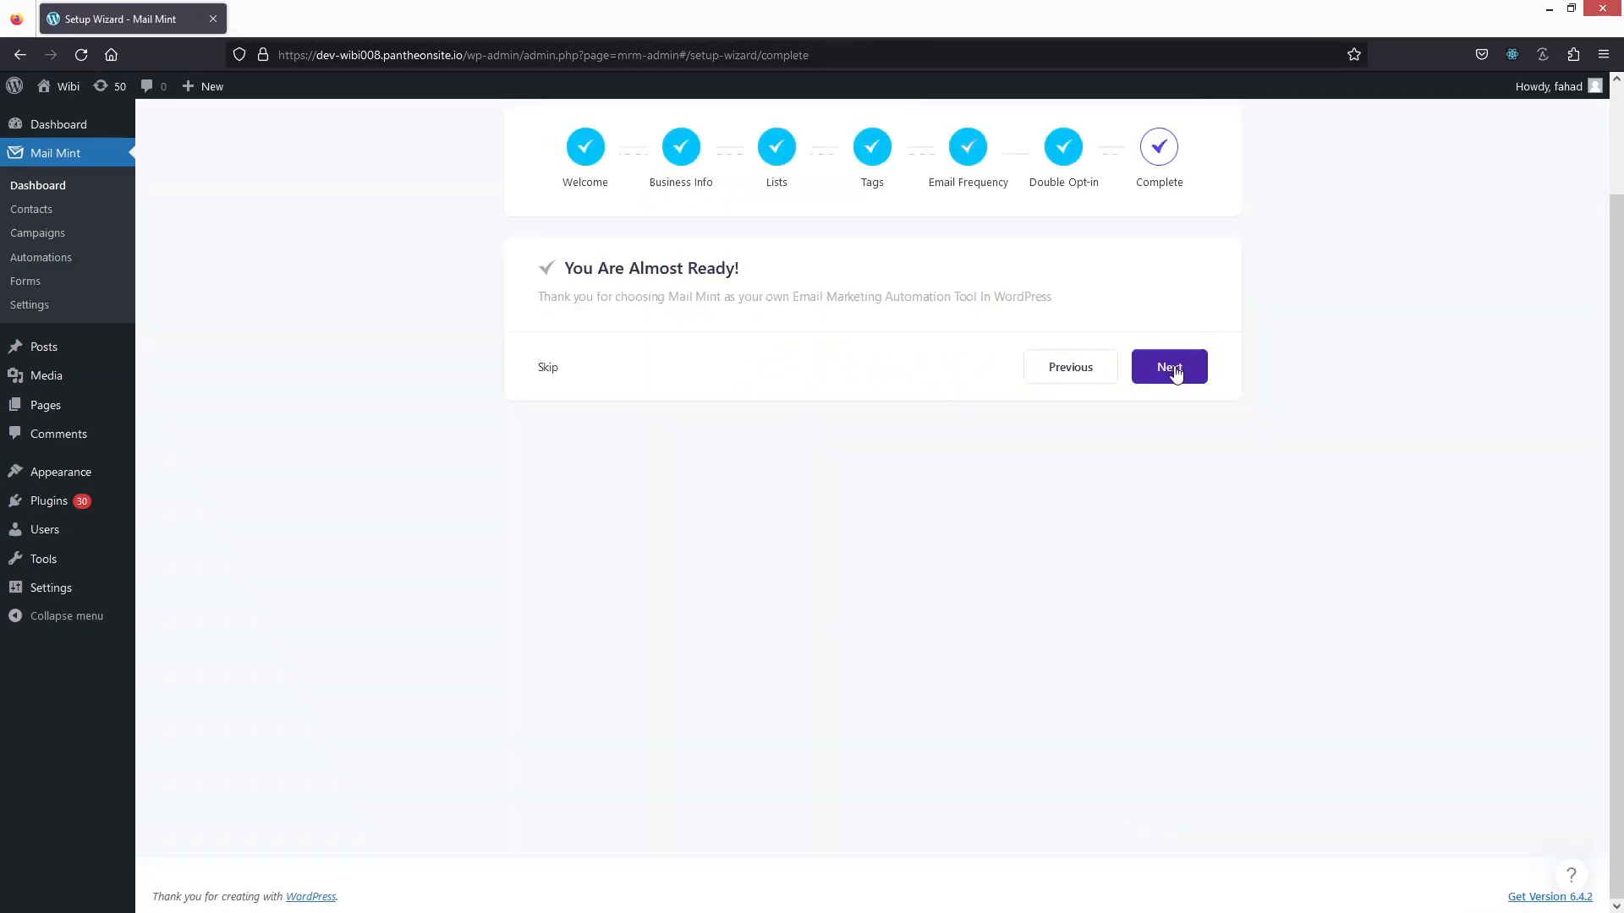
pyautogui.click(1175, 371)
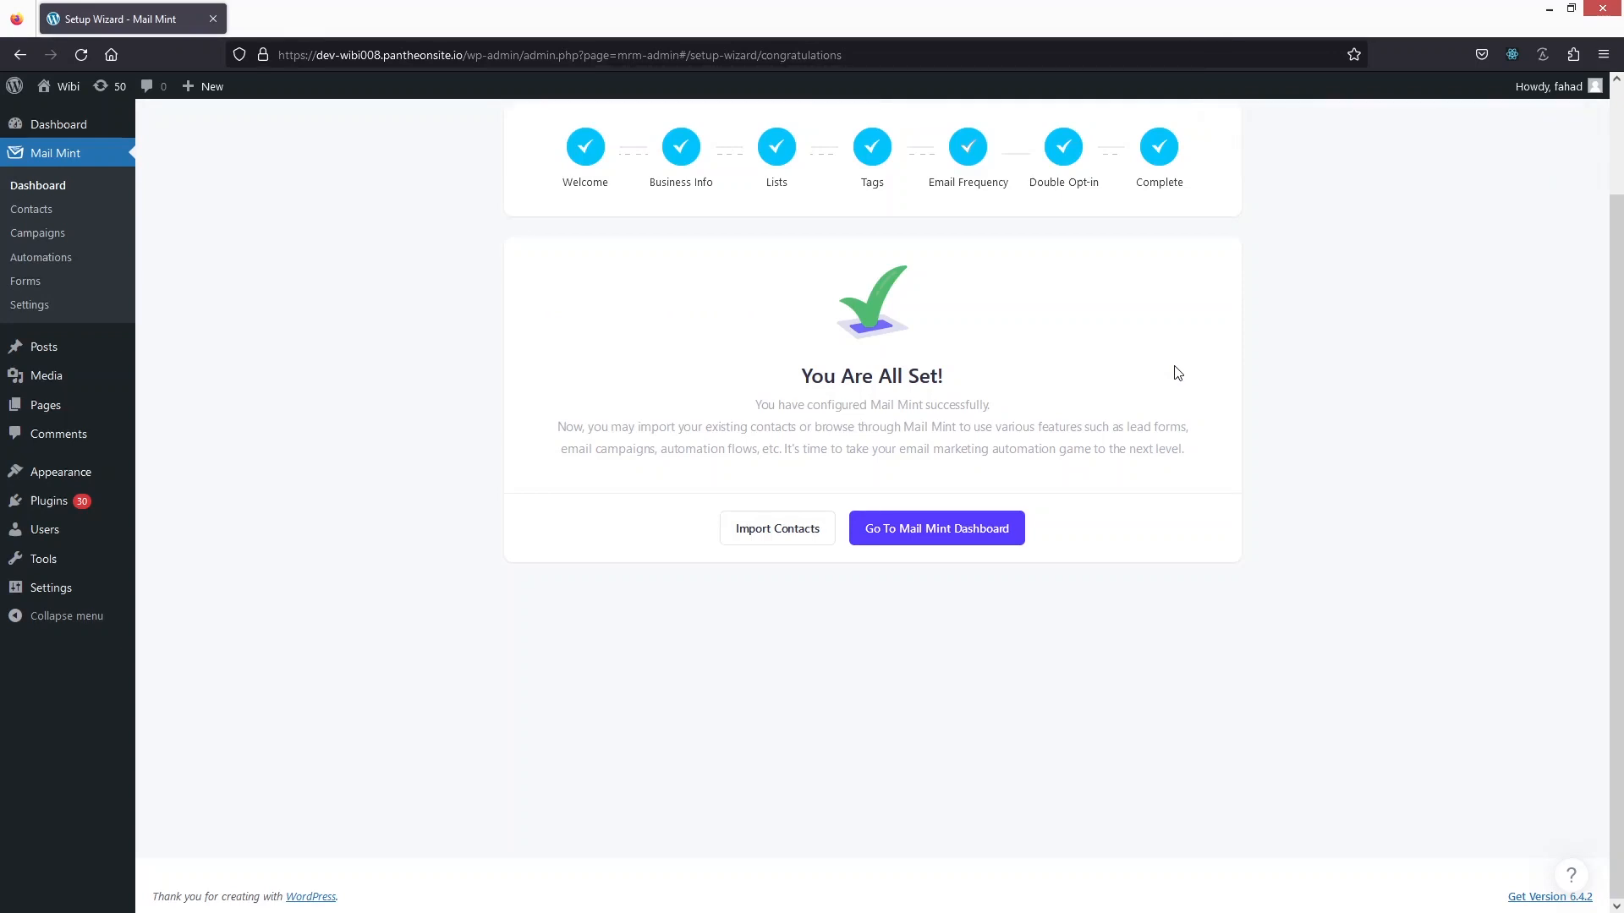
pyautogui.click(952, 534)
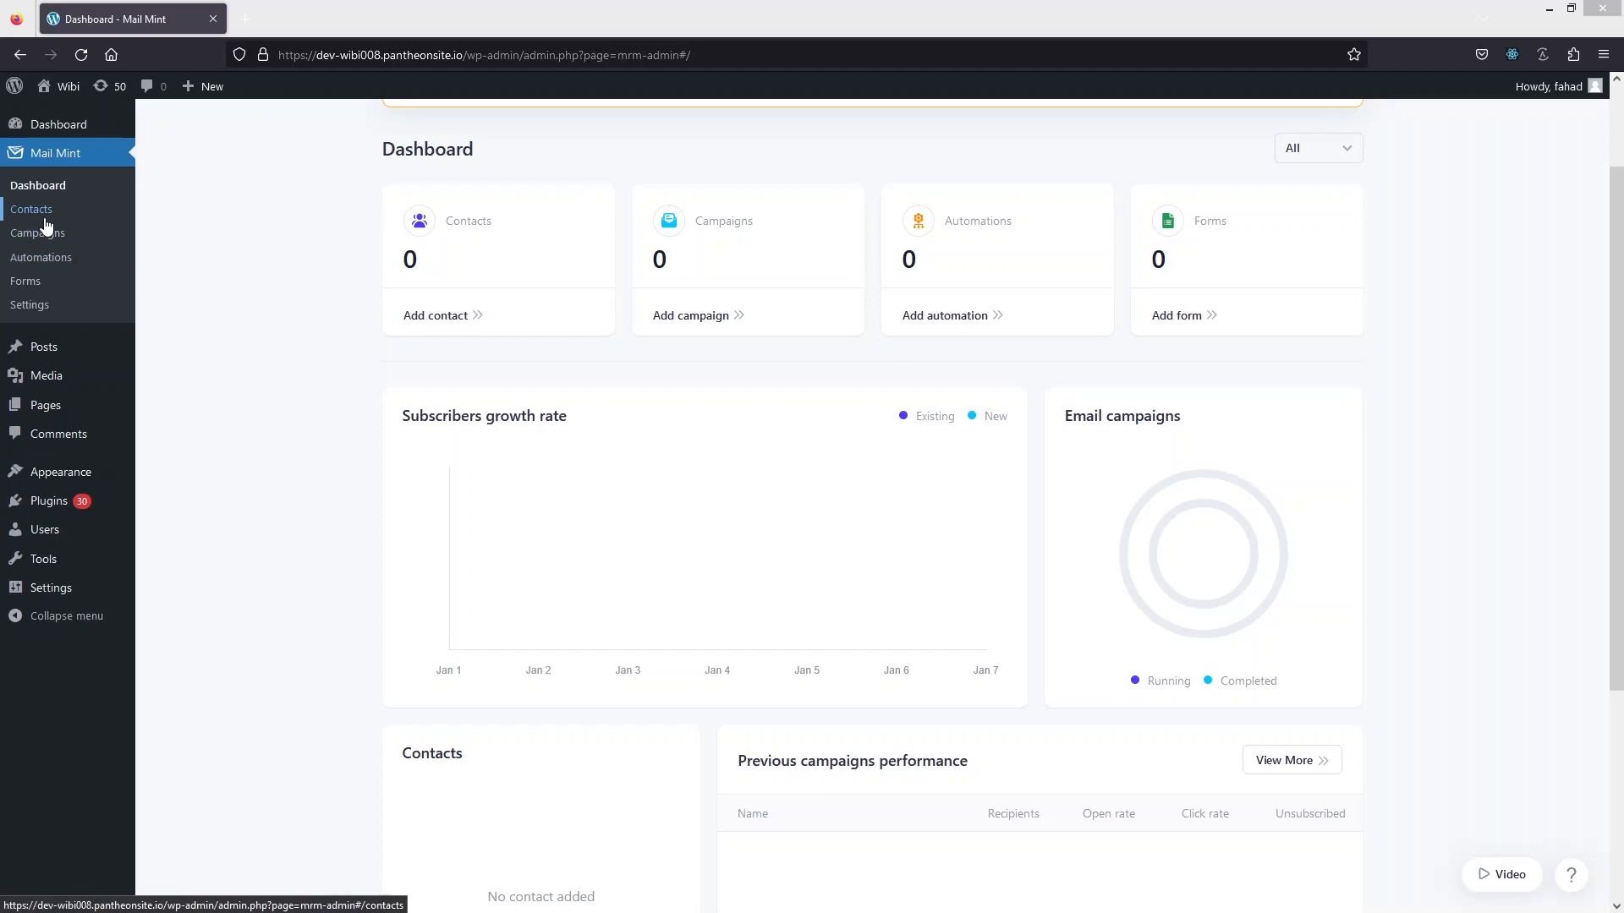
# Look at the new contact form, leave it without saving, and view the Contacts overview.
pyautogui.click(456, 325)
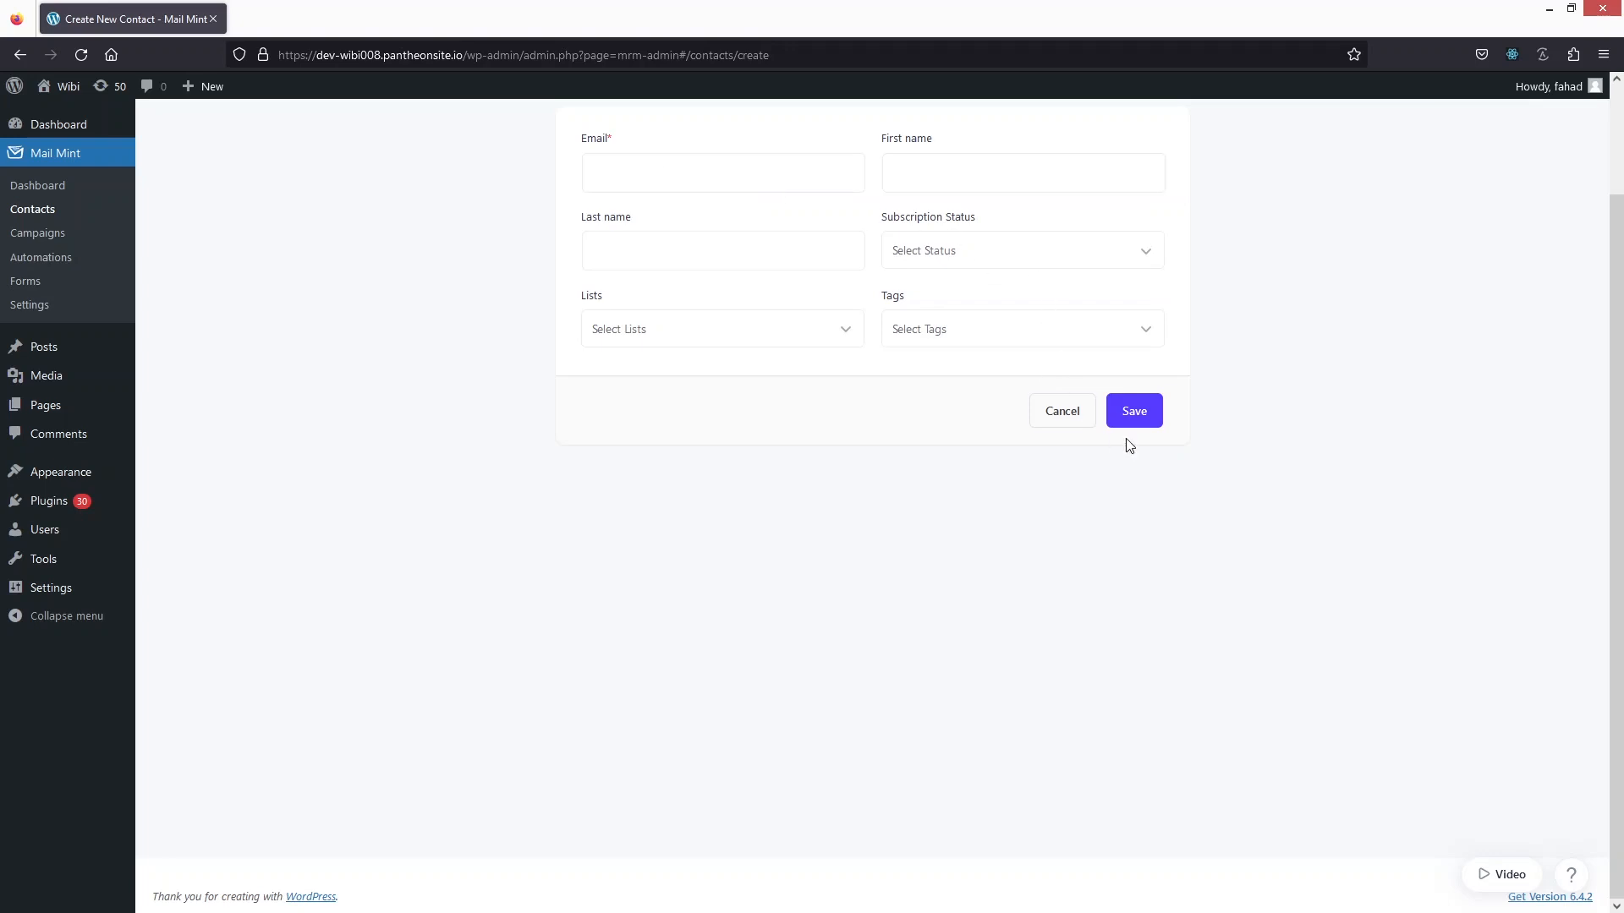
pyautogui.click(1071, 419)
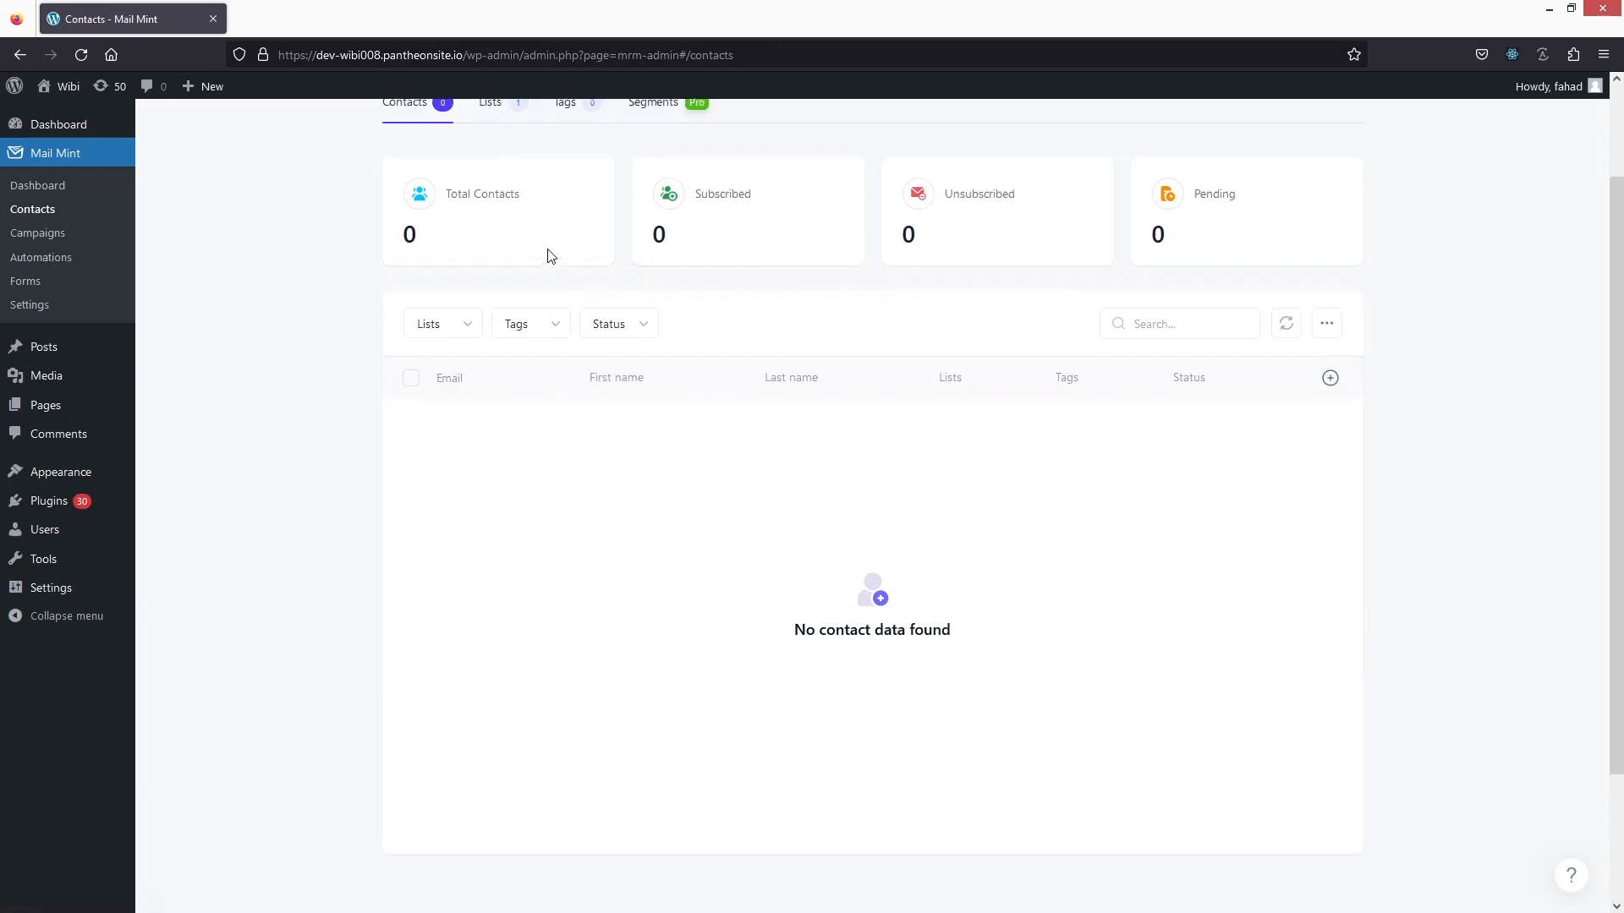
pyautogui.scroll(1, 551, 257)
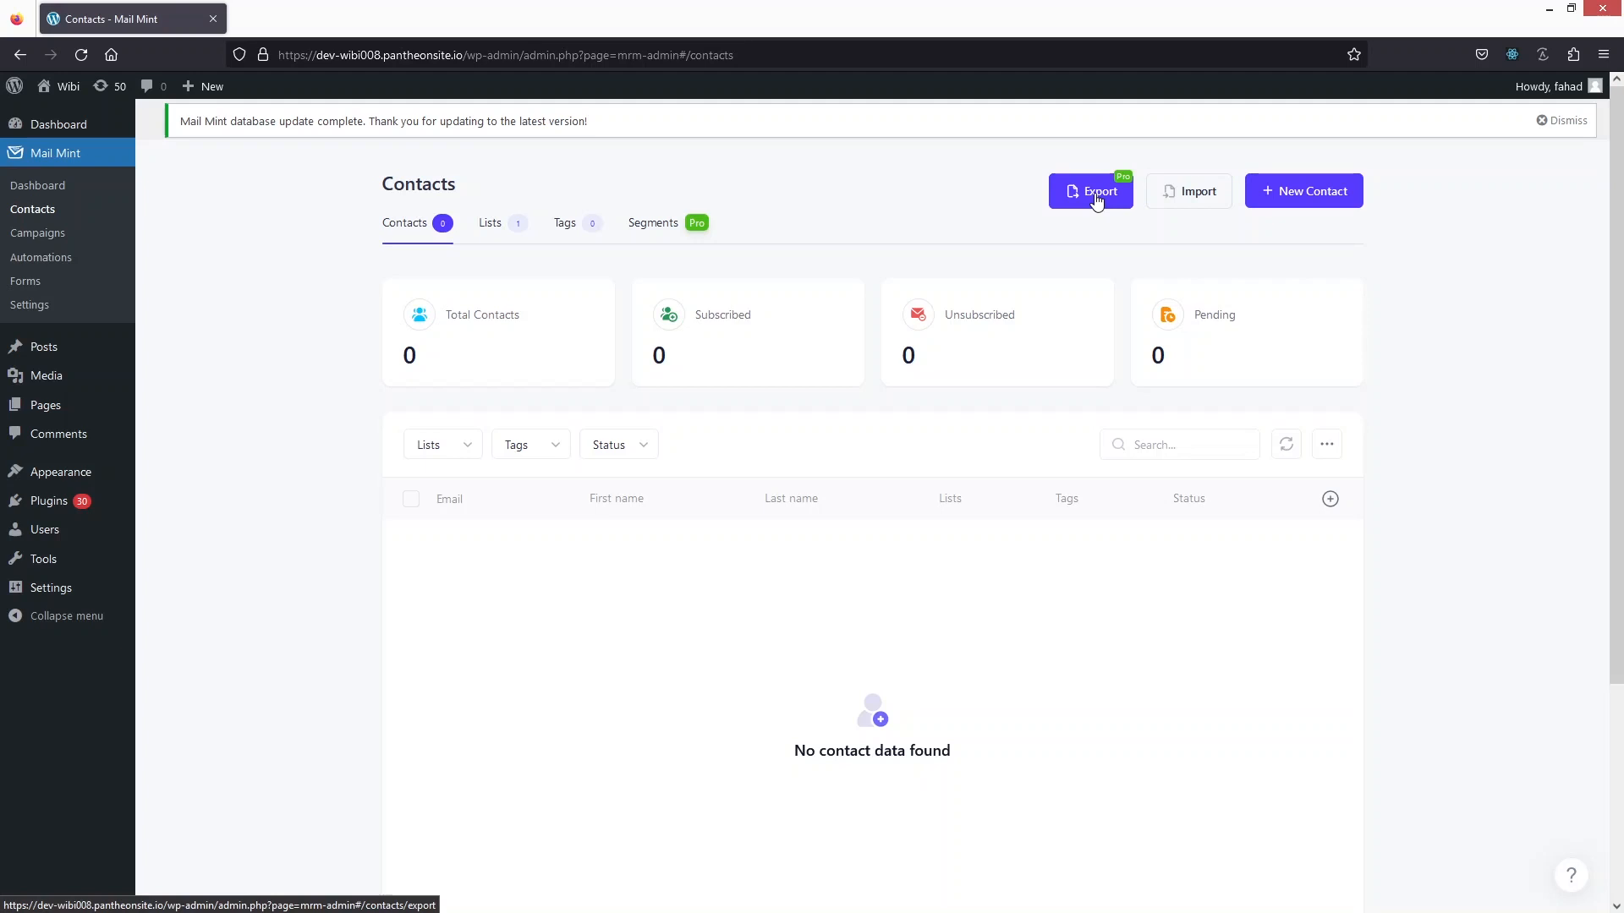
# Start a new Regular Email Campaign from the Mail Mint campaigns list.
pyautogui.click(48, 238)
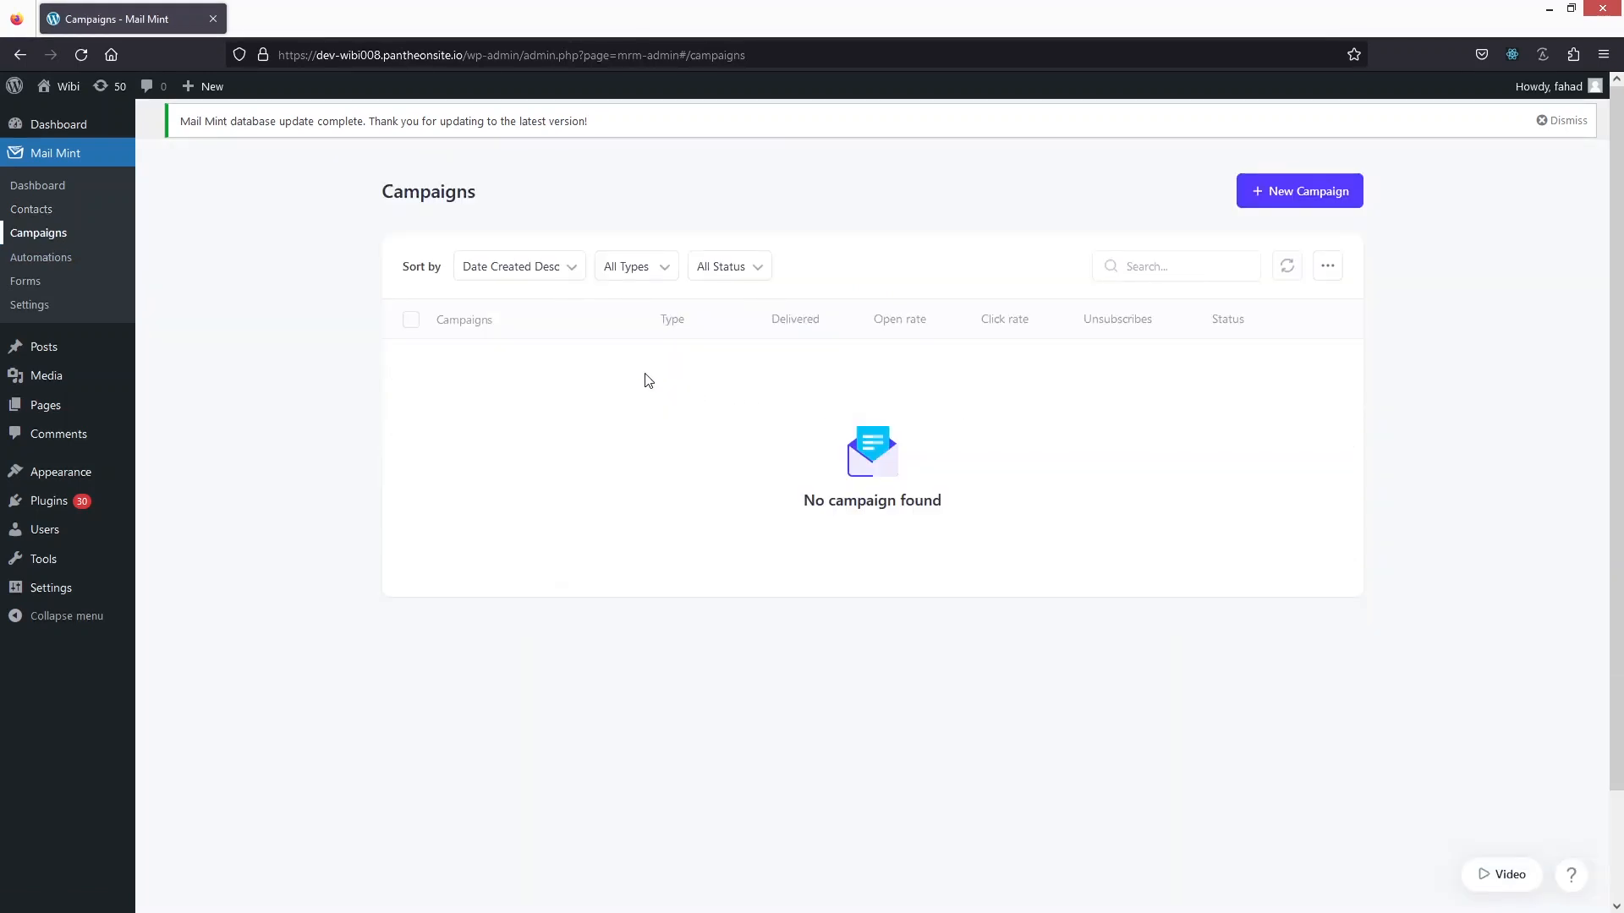
pyautogui.click(1312, 200)
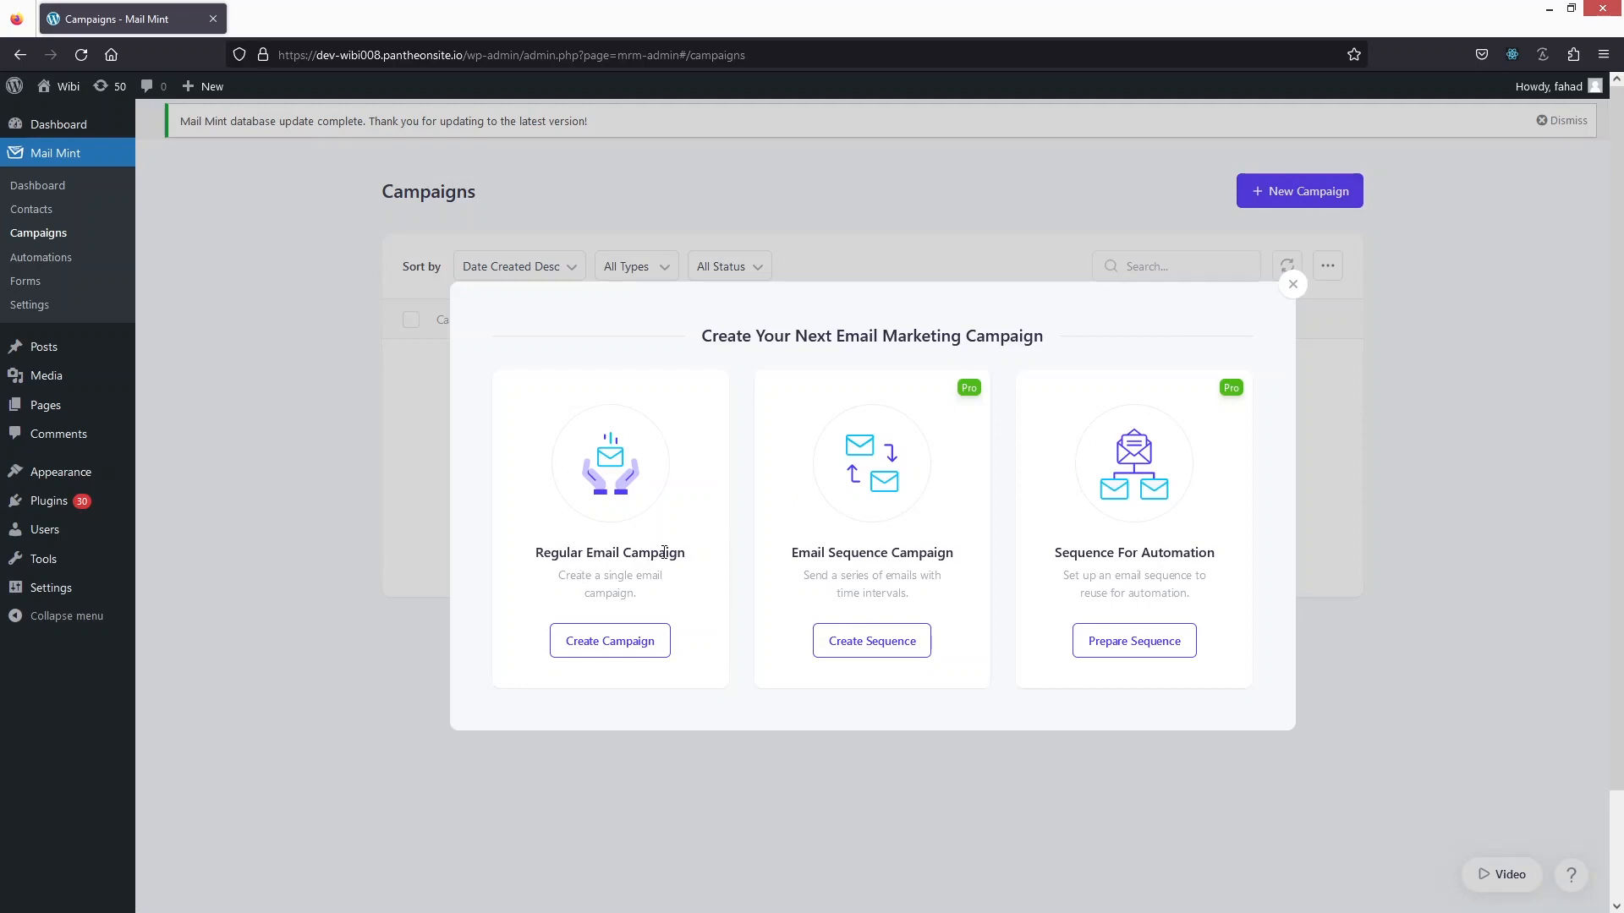
pyautogui.click(592, 650)
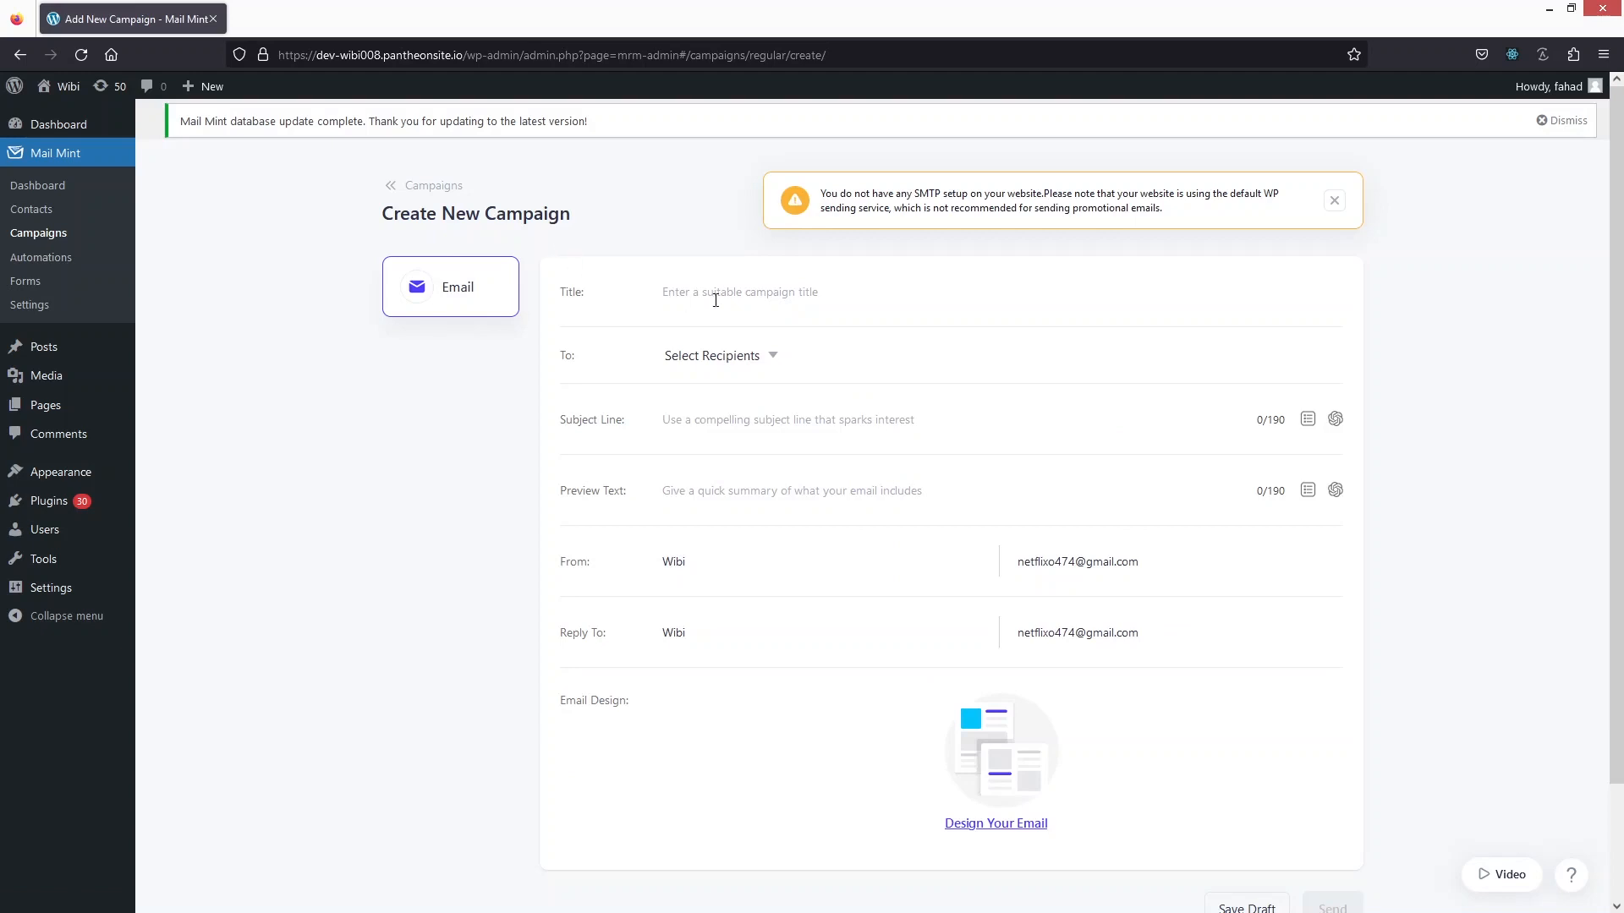
# Review the new campaign form, including the recipient lists, subject line, preview text, sender and reply-to fields.
pyautogui.scroll(-2, 702, 361)
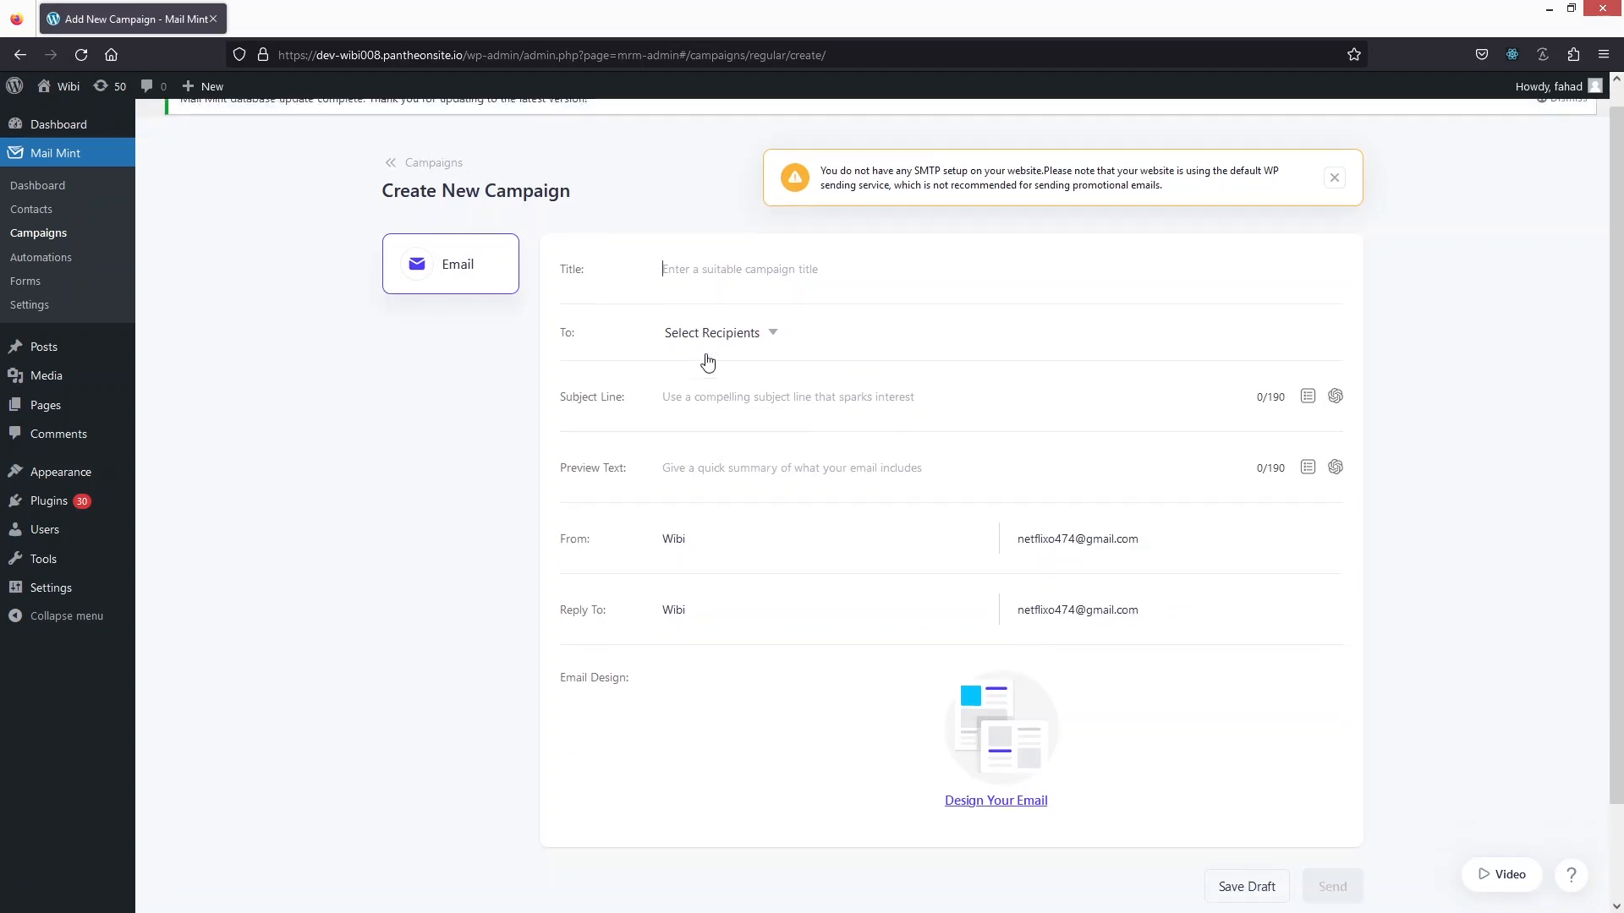
pyautogui.click(679, 276)
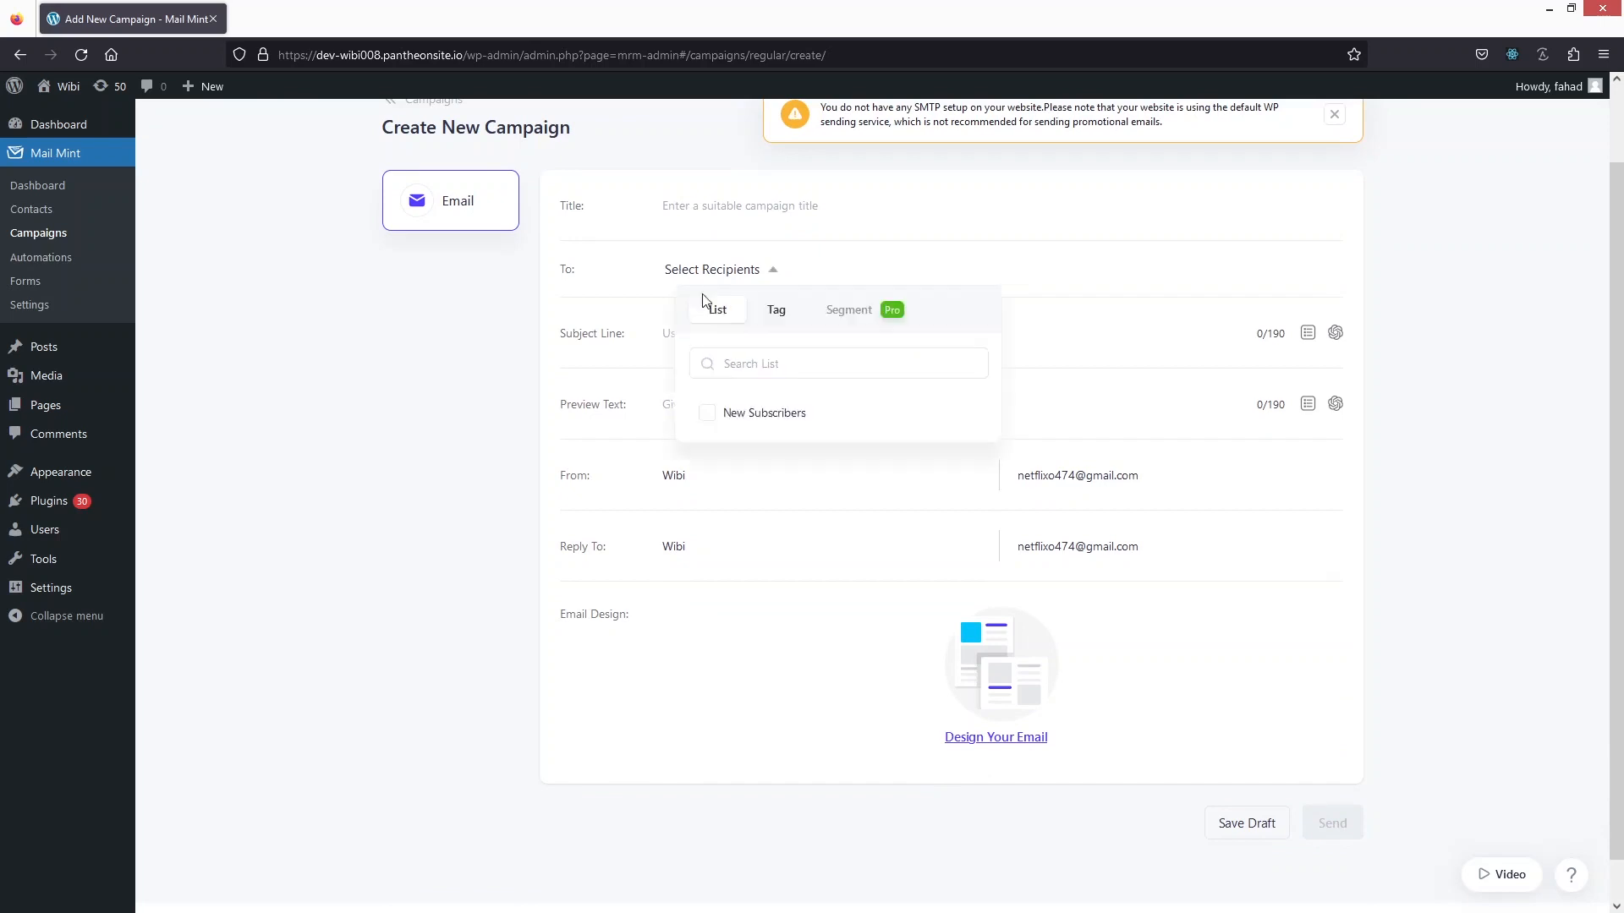
pyautogui.click(634, 338)
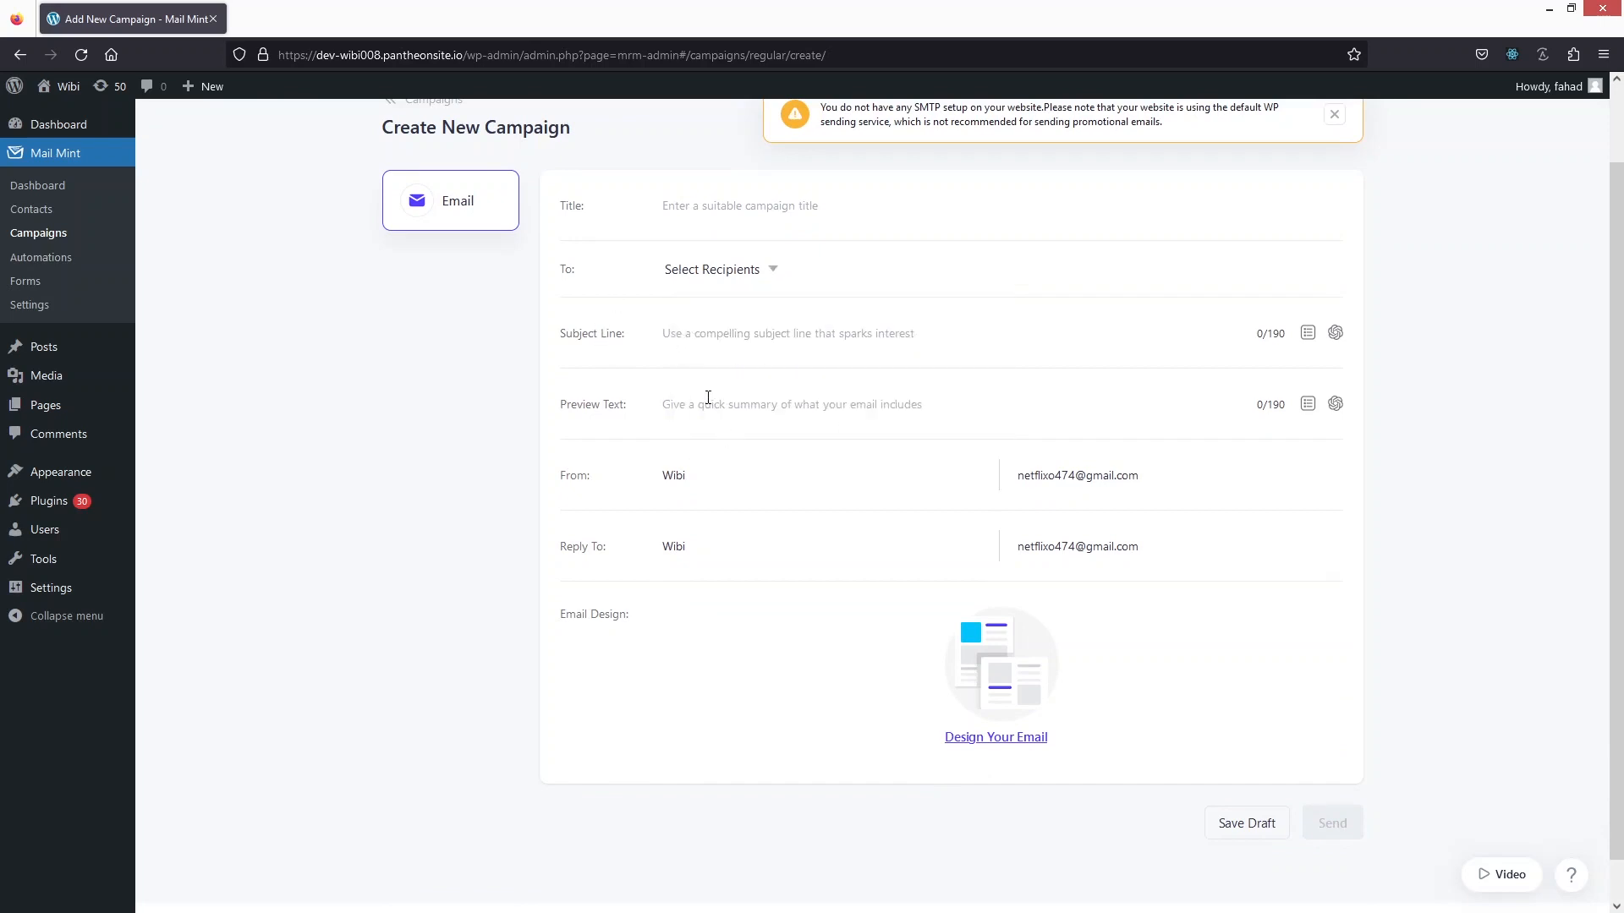
pyautogui.scroll(-1, 839, 516)
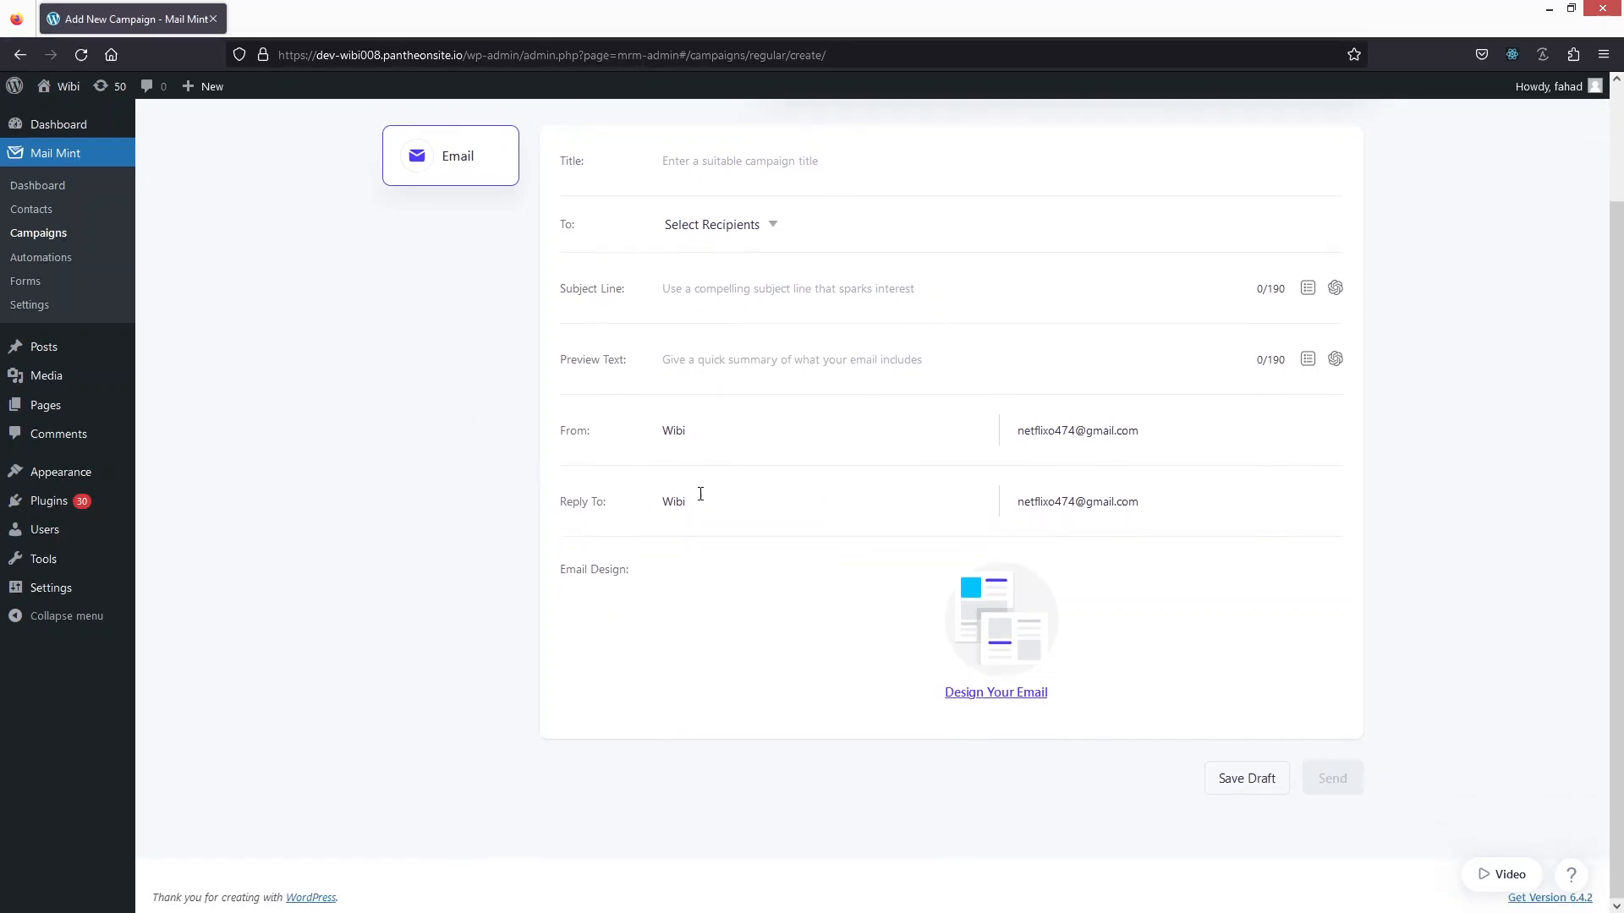
pyautogui.scroll(2, 888, 417)
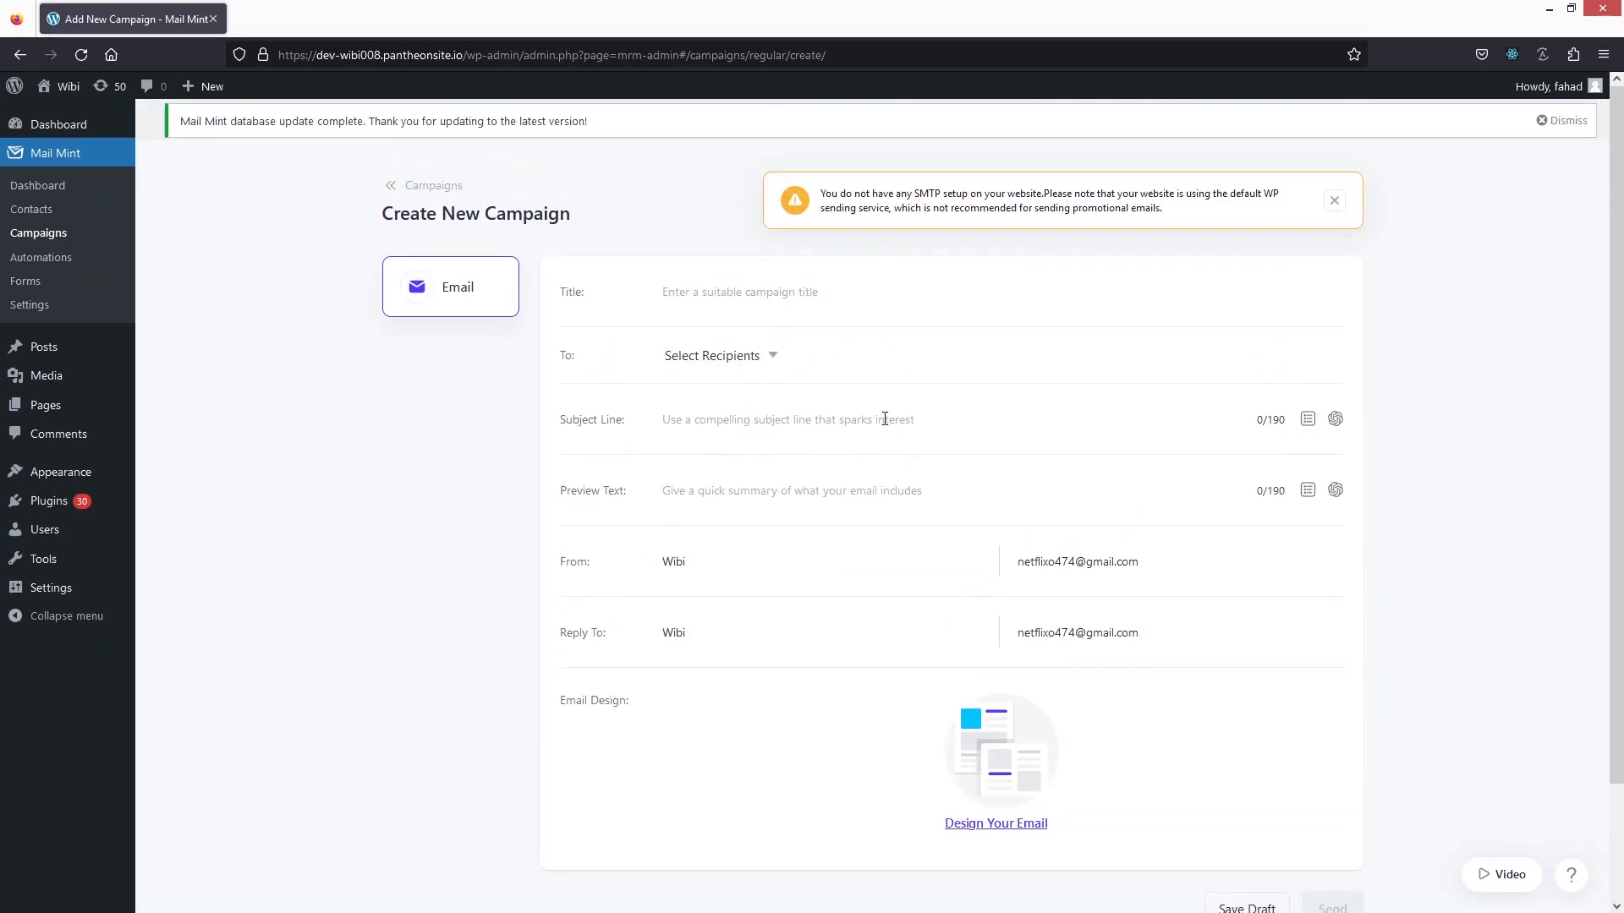
pyautogui.scroll(-2, 880, 428)
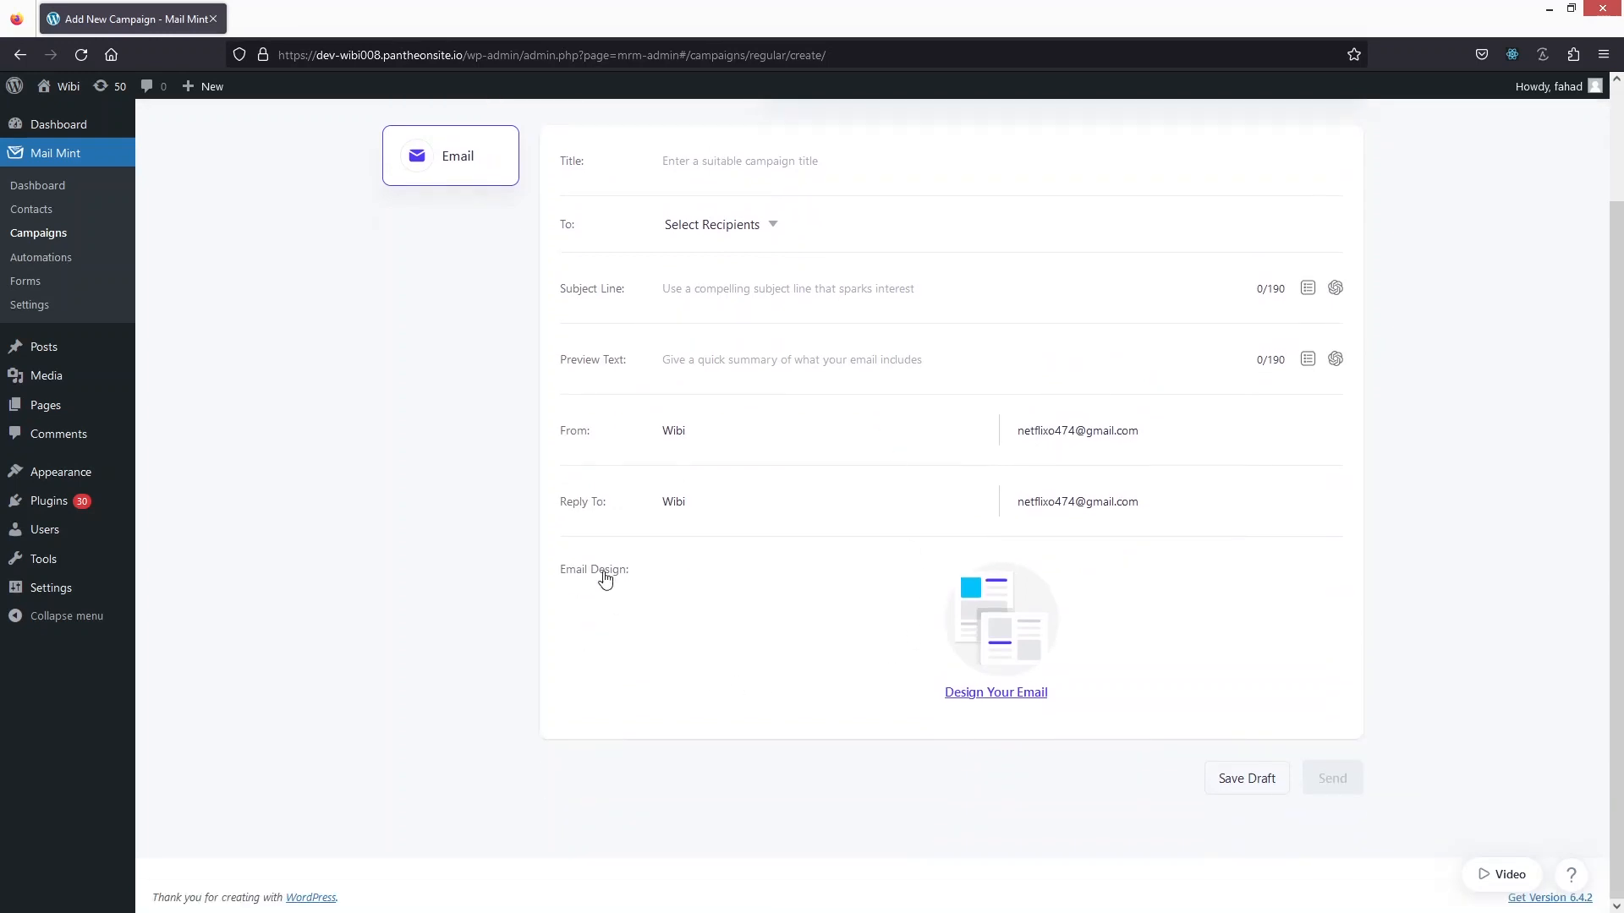
# Open the email design templates for the campaign and apply the Order Received template.
pyautogui.click(980, 700)
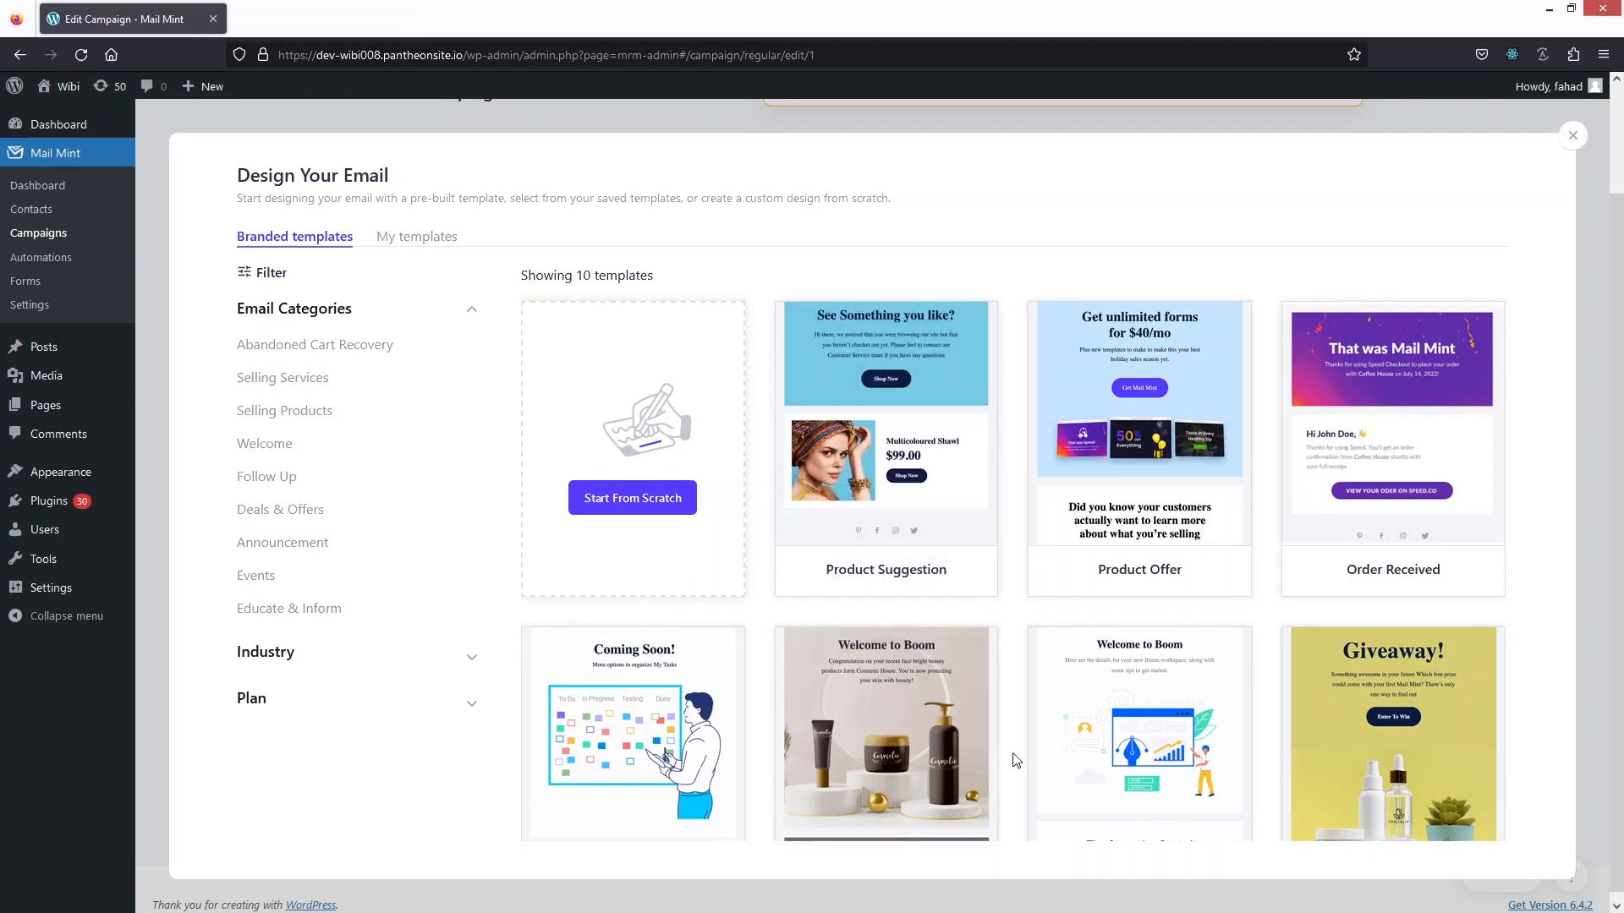
pyautogui.moveTo(1391, 424)
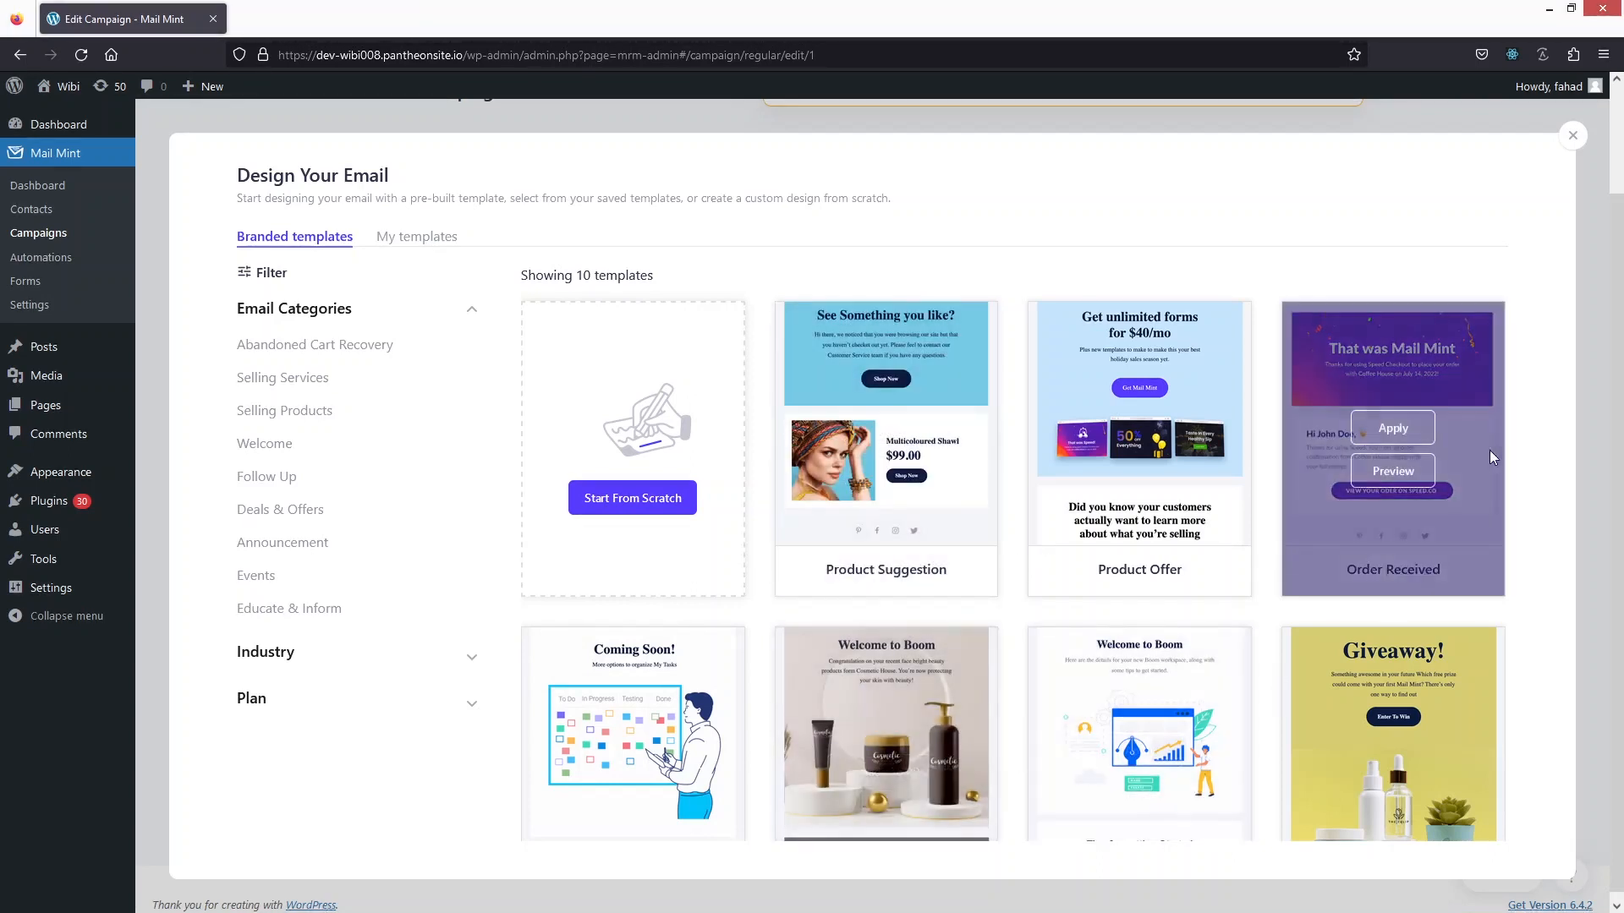
pyautogui.click(1391, 427)
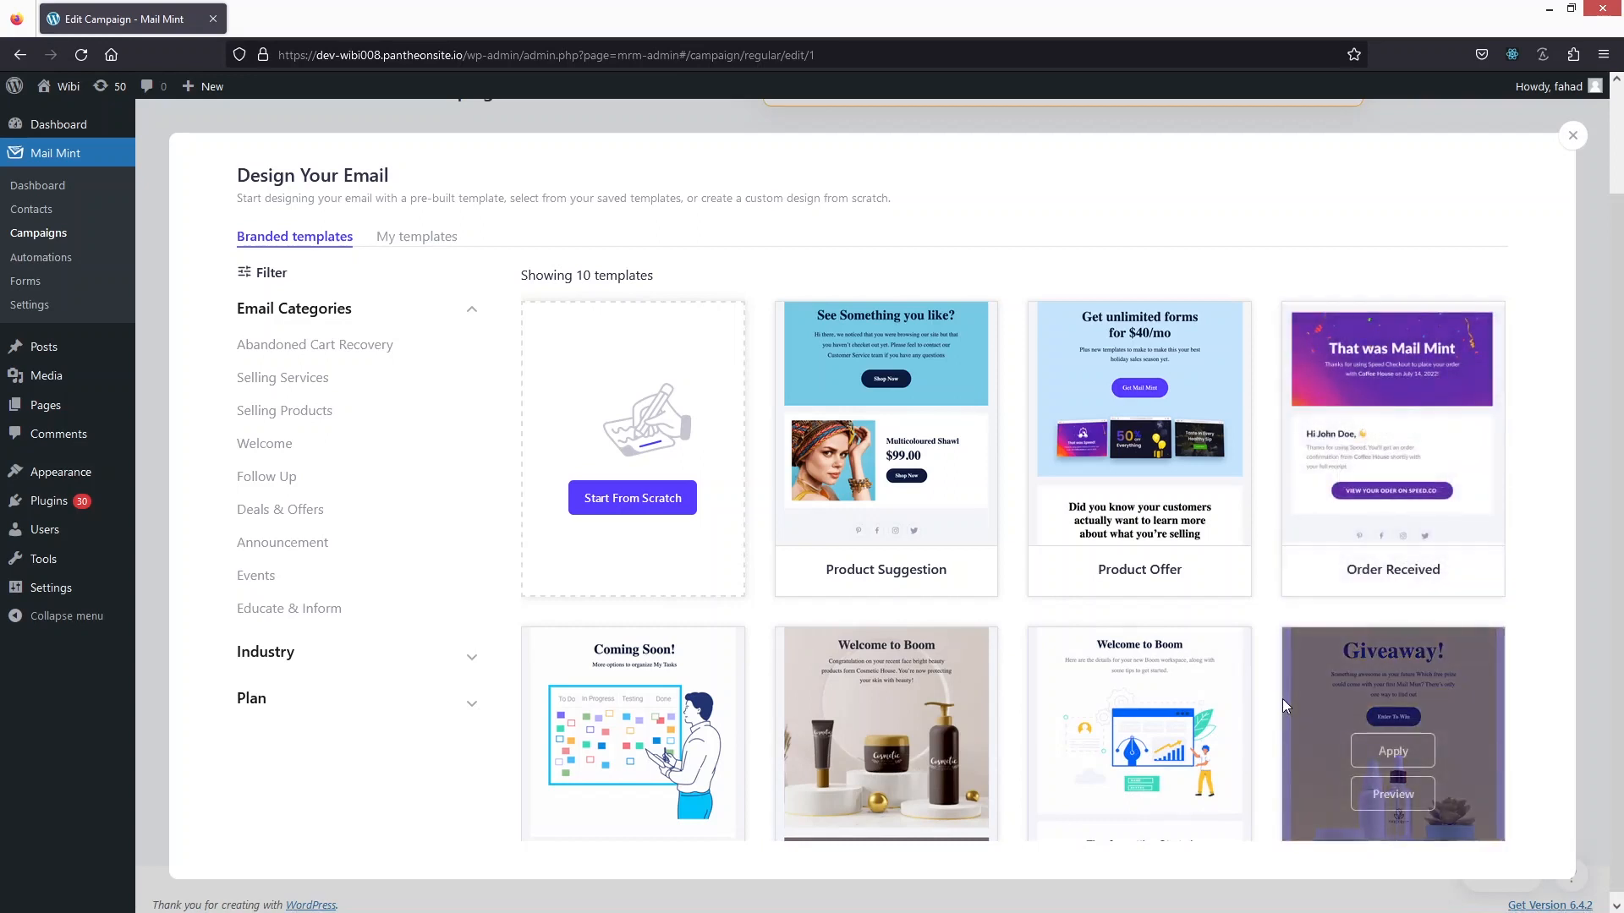
pyautogui.scroll(-2, 514, 420)
pyautogui.scroll(2, 513, 420)
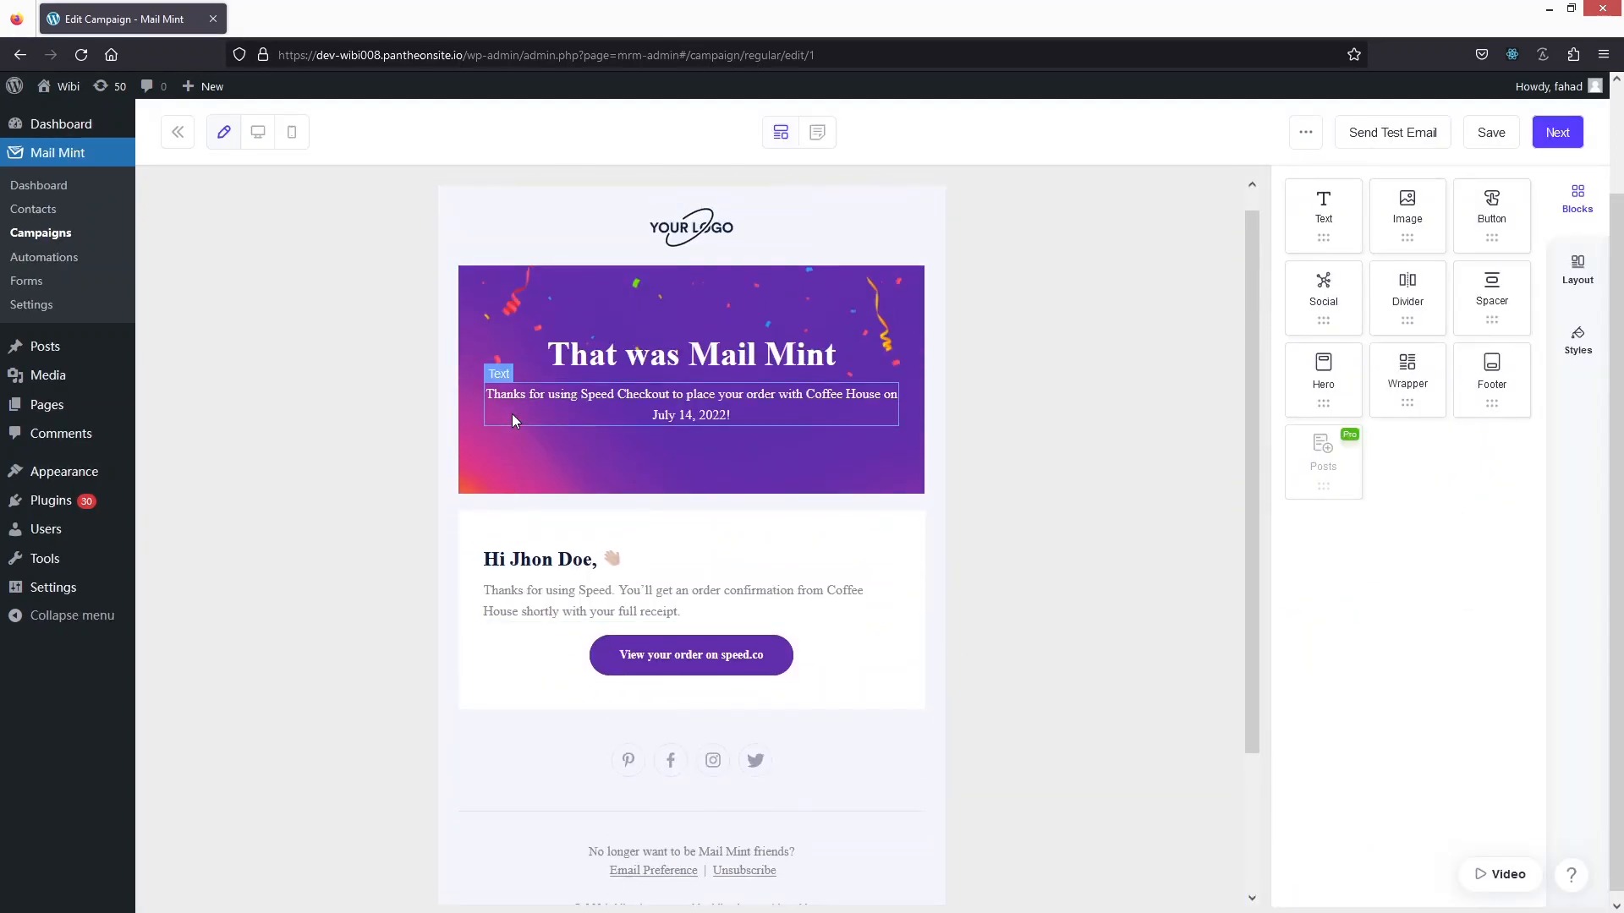
# Examine the settings of the email's heading text, logo image and order button, including the button's link, dimensions, color and typography.
pyautogui.click(597, 357)
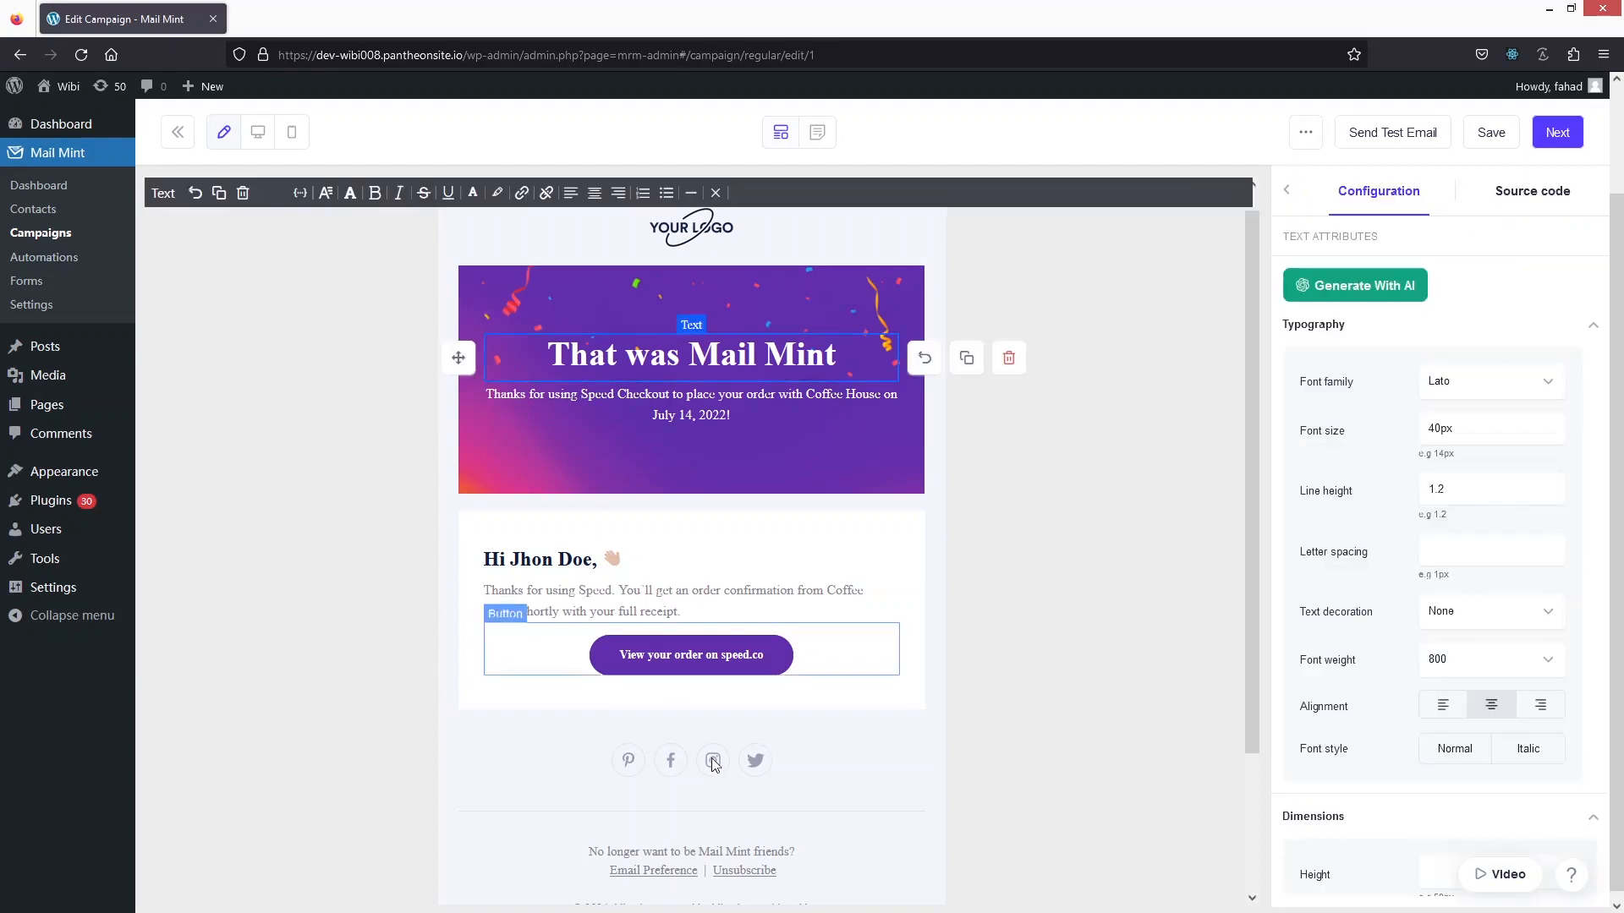
pyautogui.scroll(1, 845, 389)
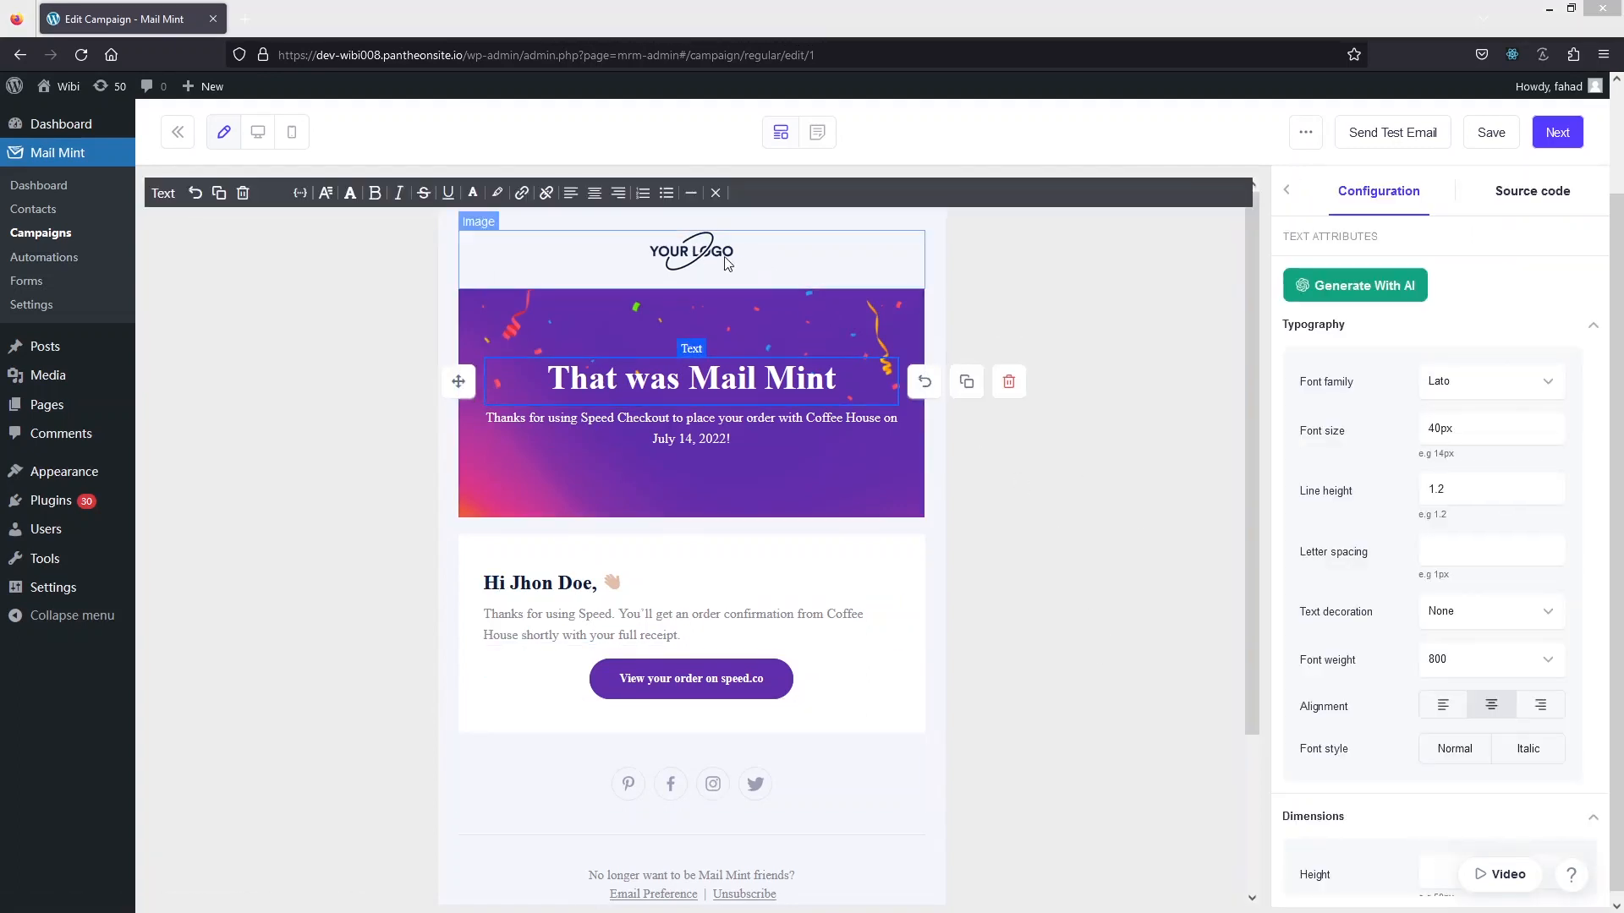
pyautogui.click(812, 269)
pyautogui.moveTo(1342, 367)
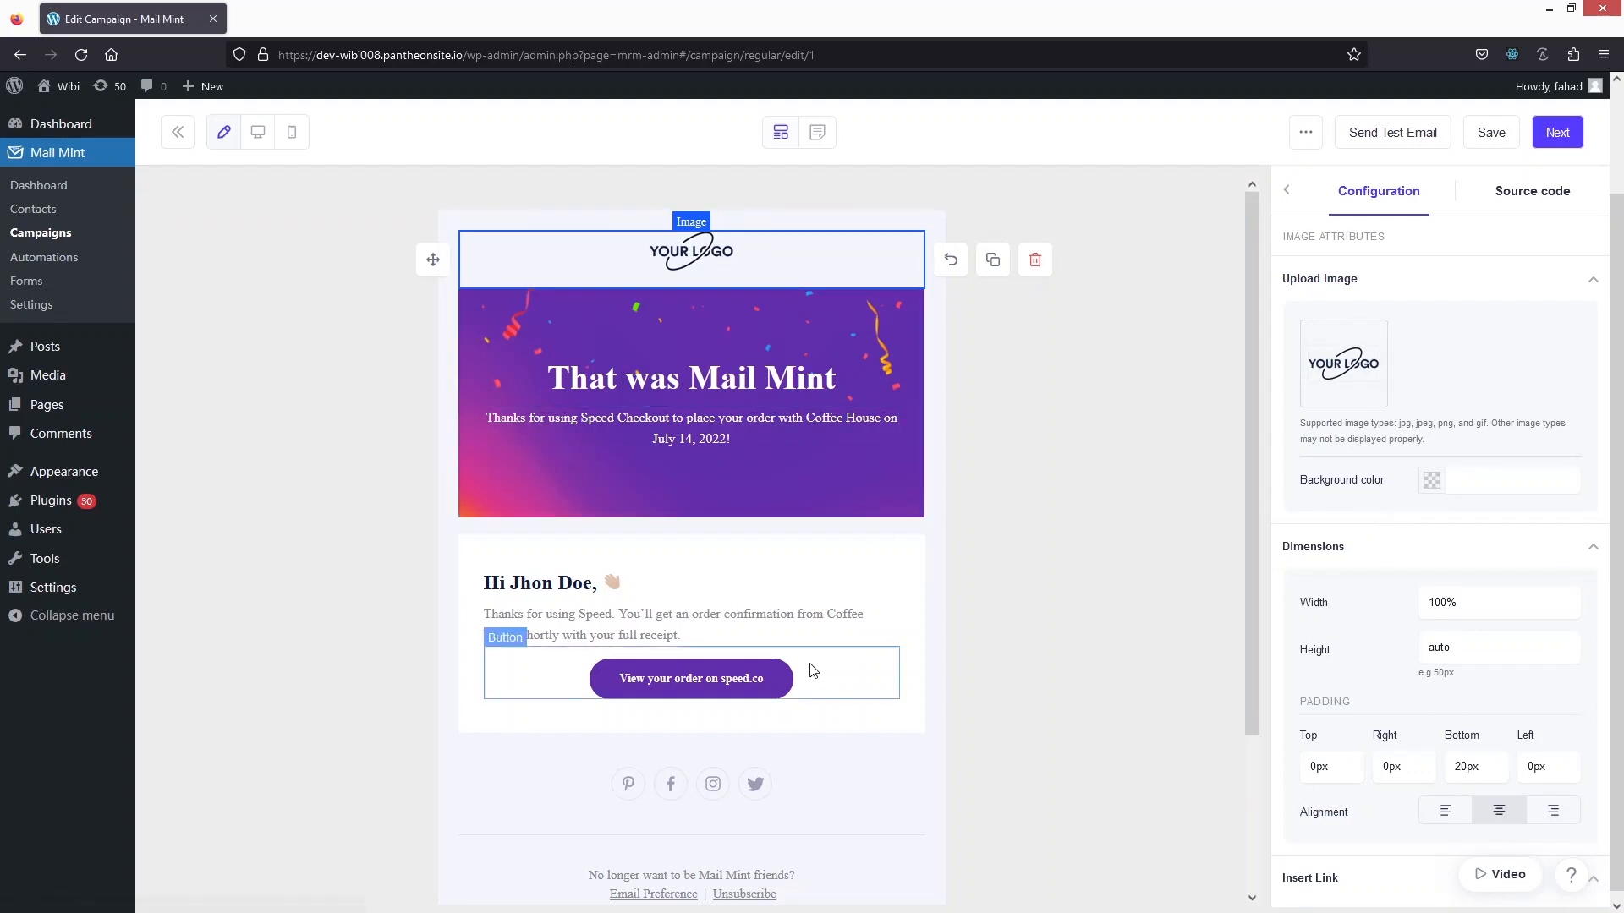
pyautogui.click(682, 692)
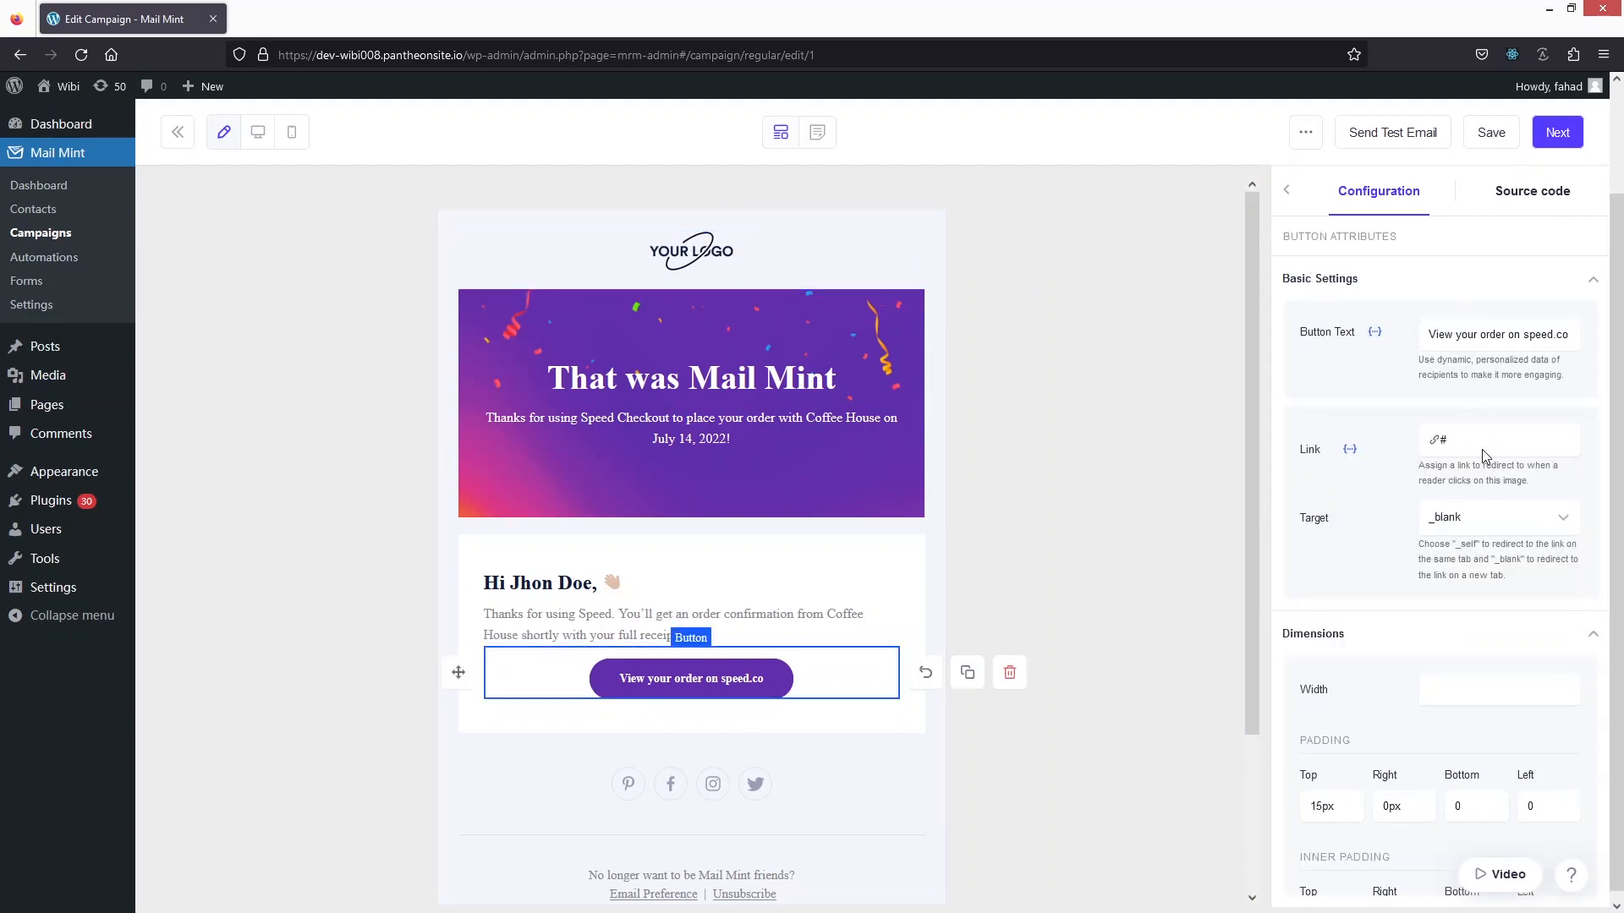
pyautogui.scroll(-2, 1417, 660)
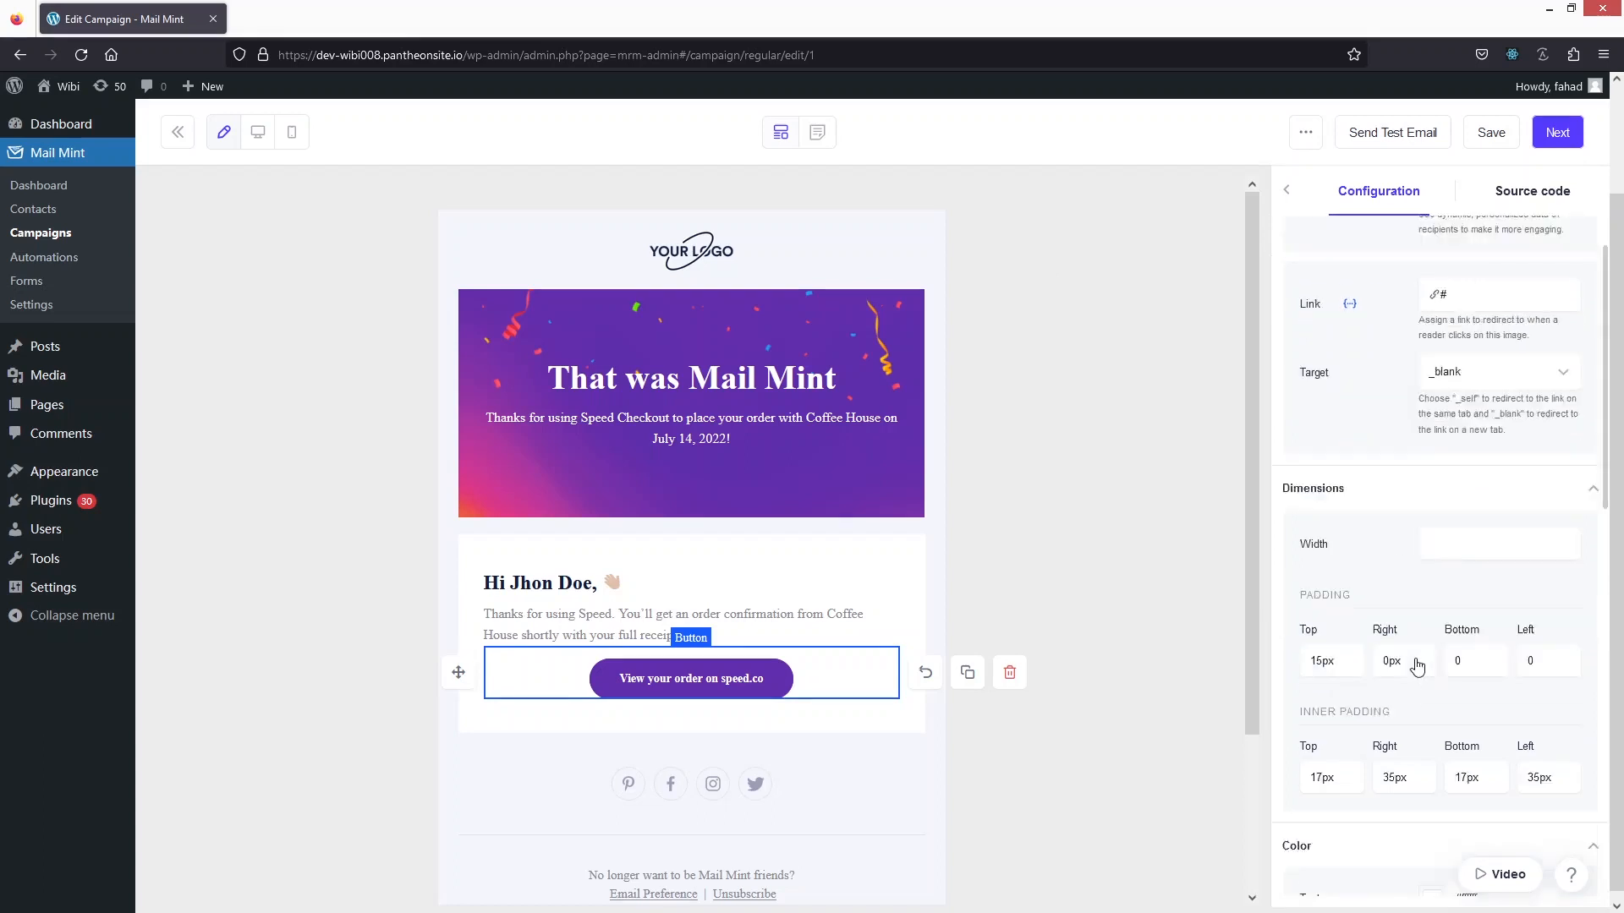
pyautogui.scroll(-6, 1417, 666)
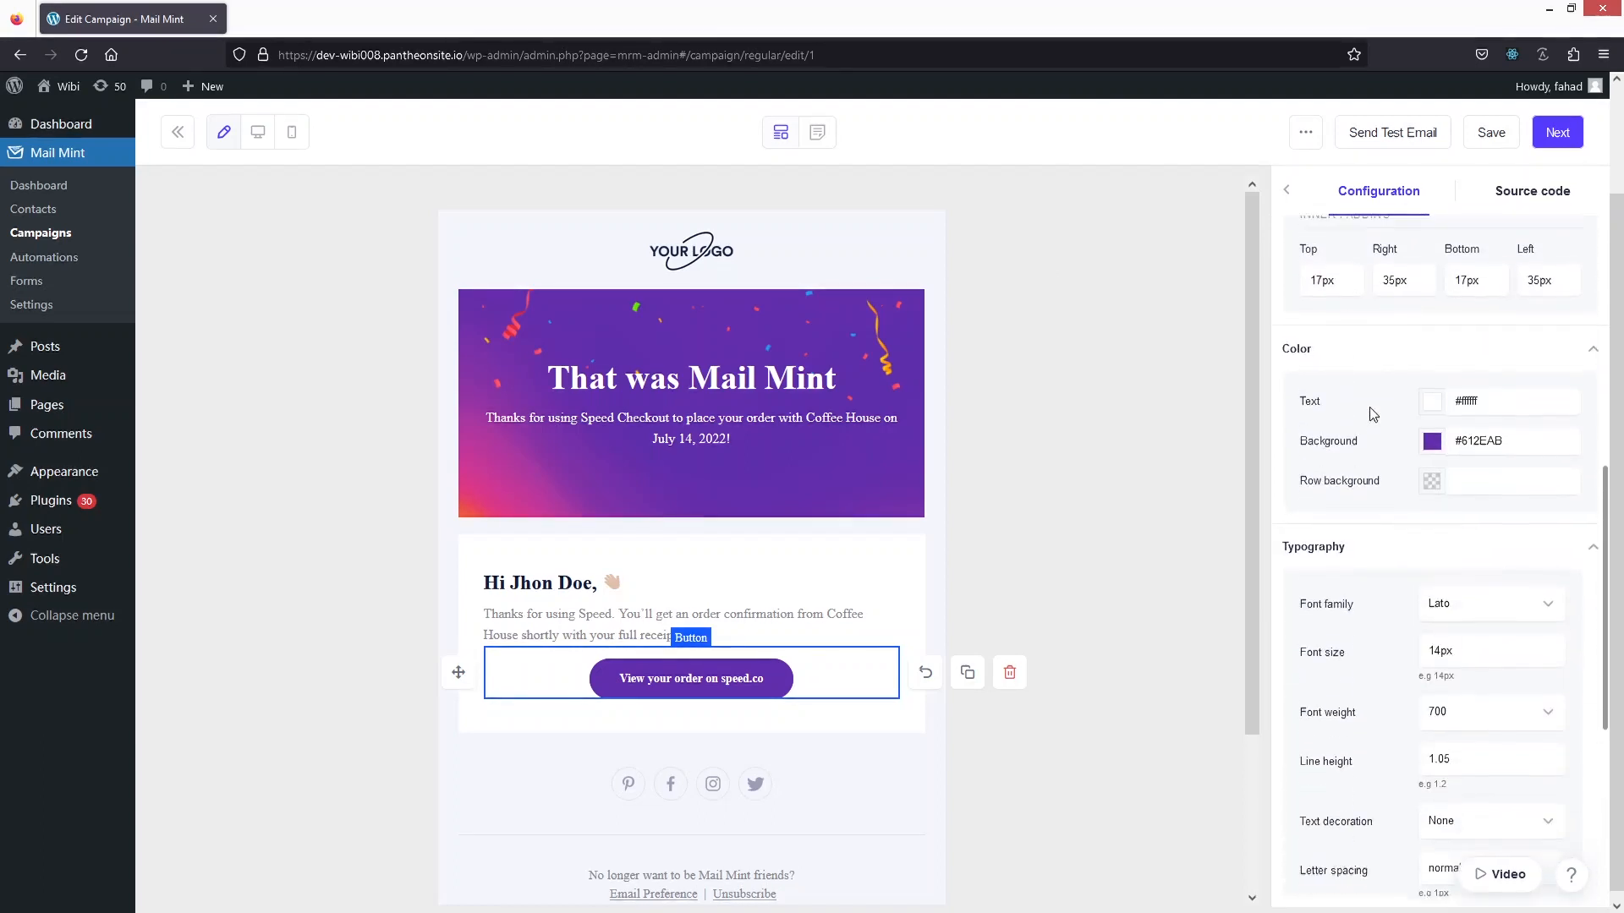
pyautogui.scroll(3, 1368, 408)
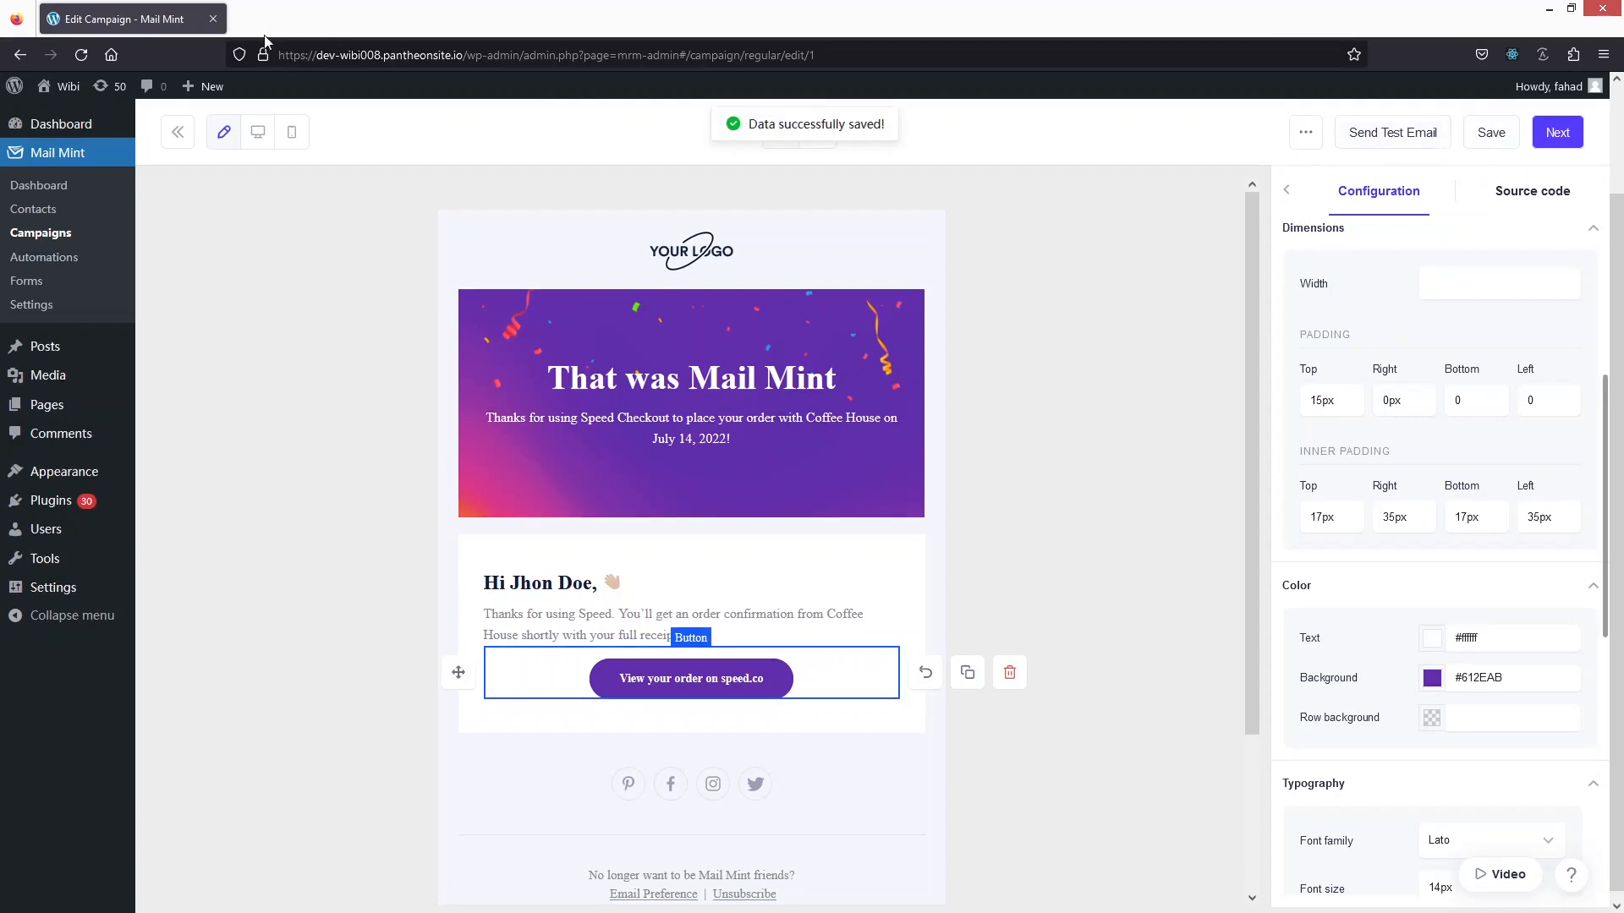
# Leave the email editor and create a new automation from the pre-built Opt-in Welcome Email journey.
pyautogui.click(56, 241)
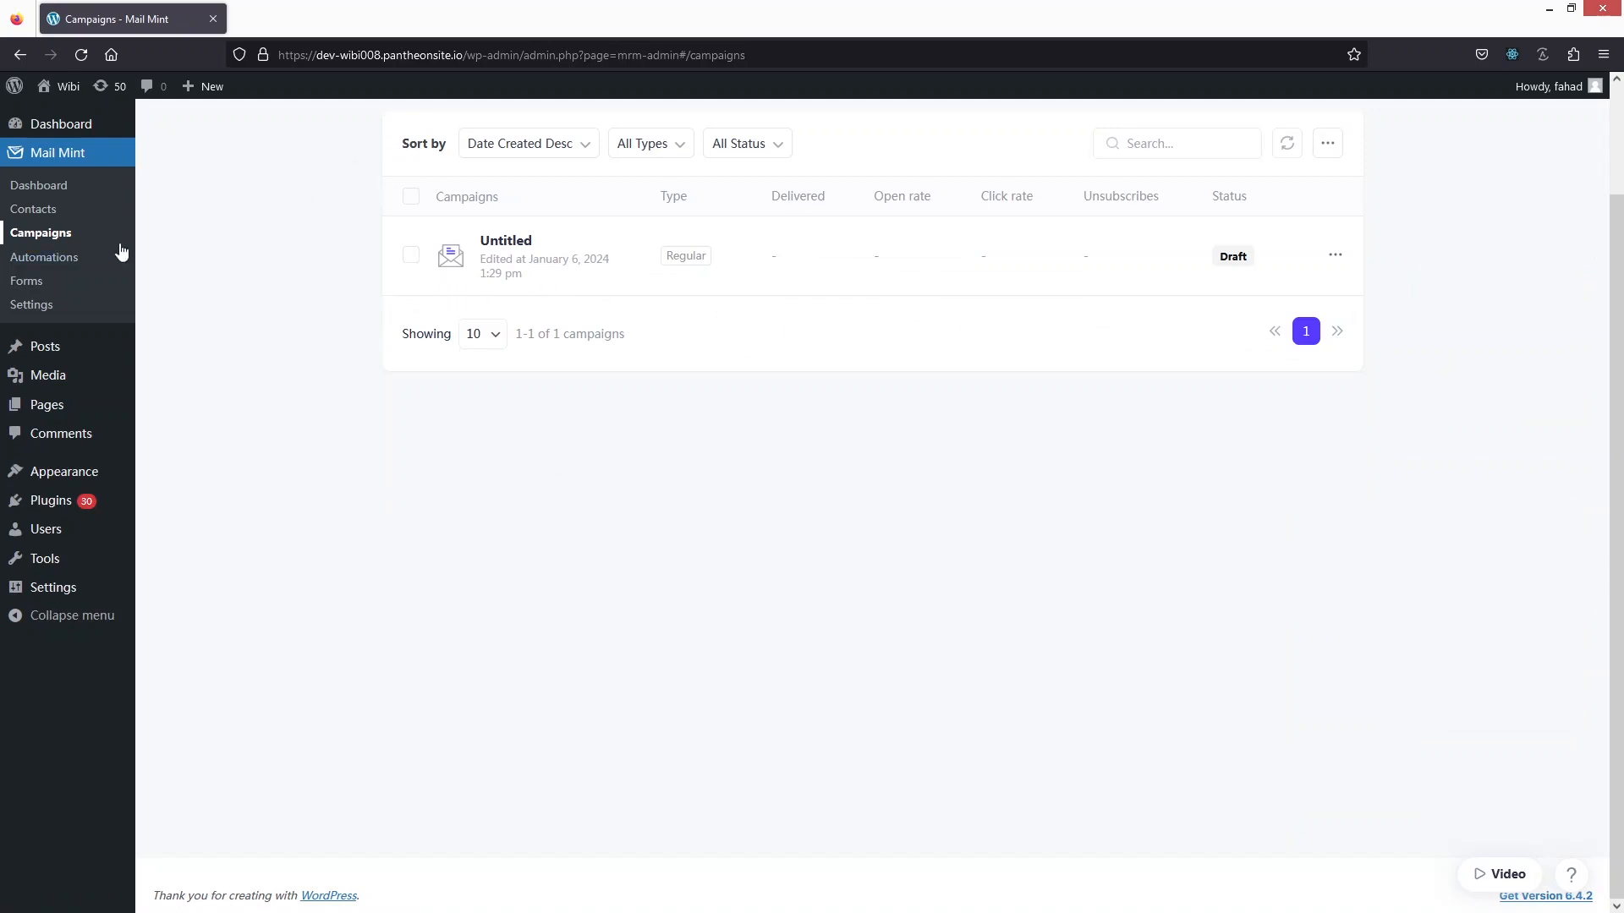
pyautogui.click(66, 267)
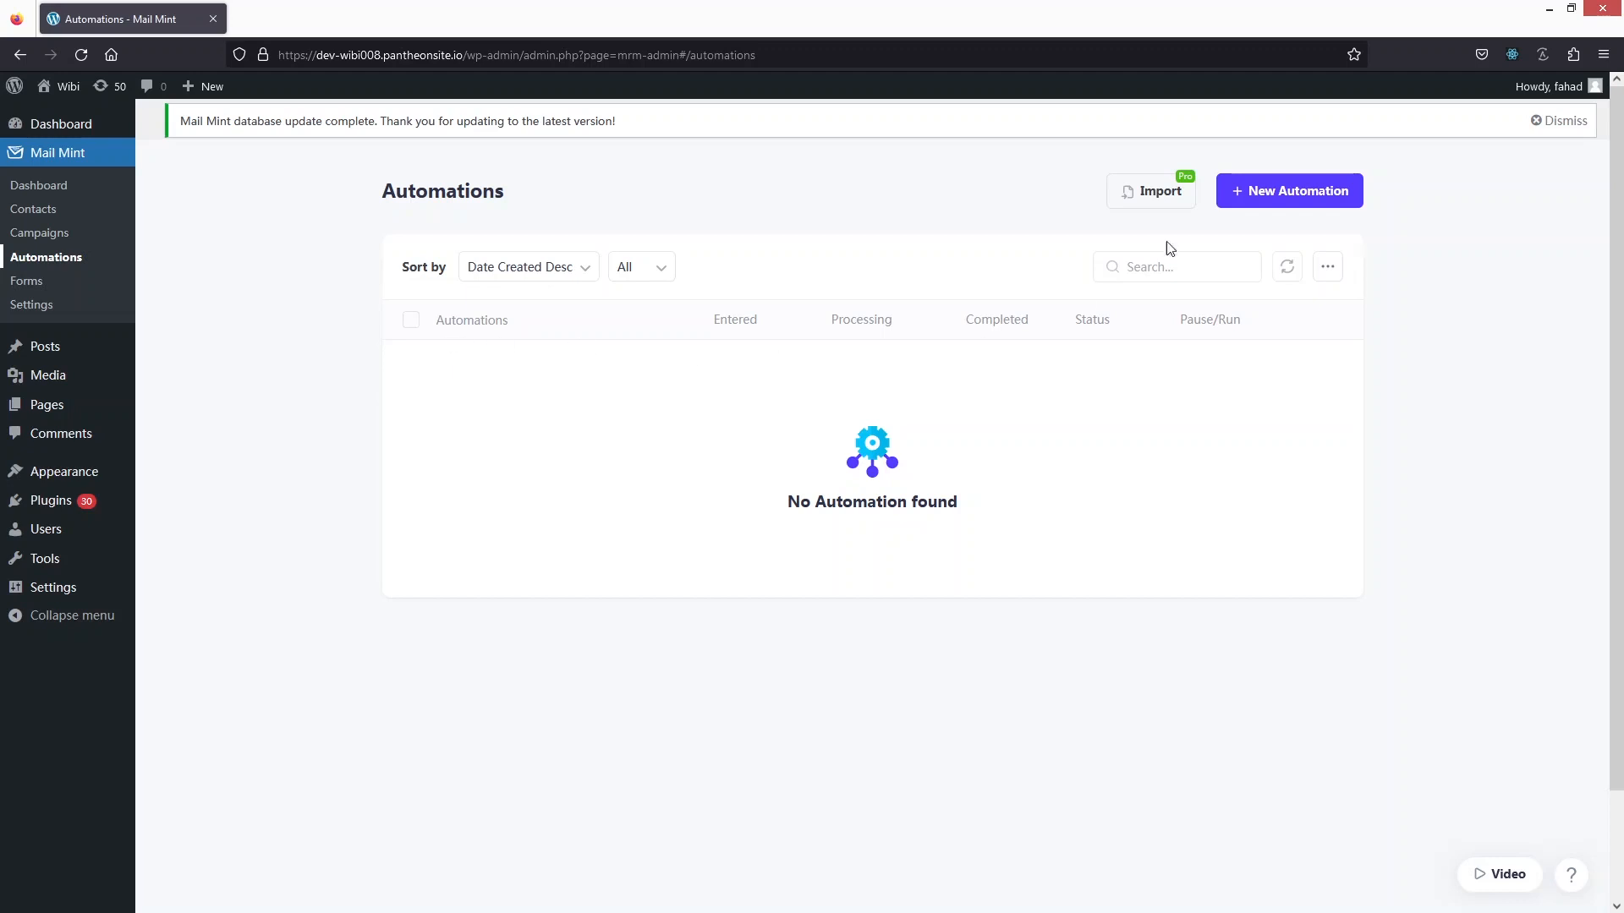
pyautogui.click(1298, 191)
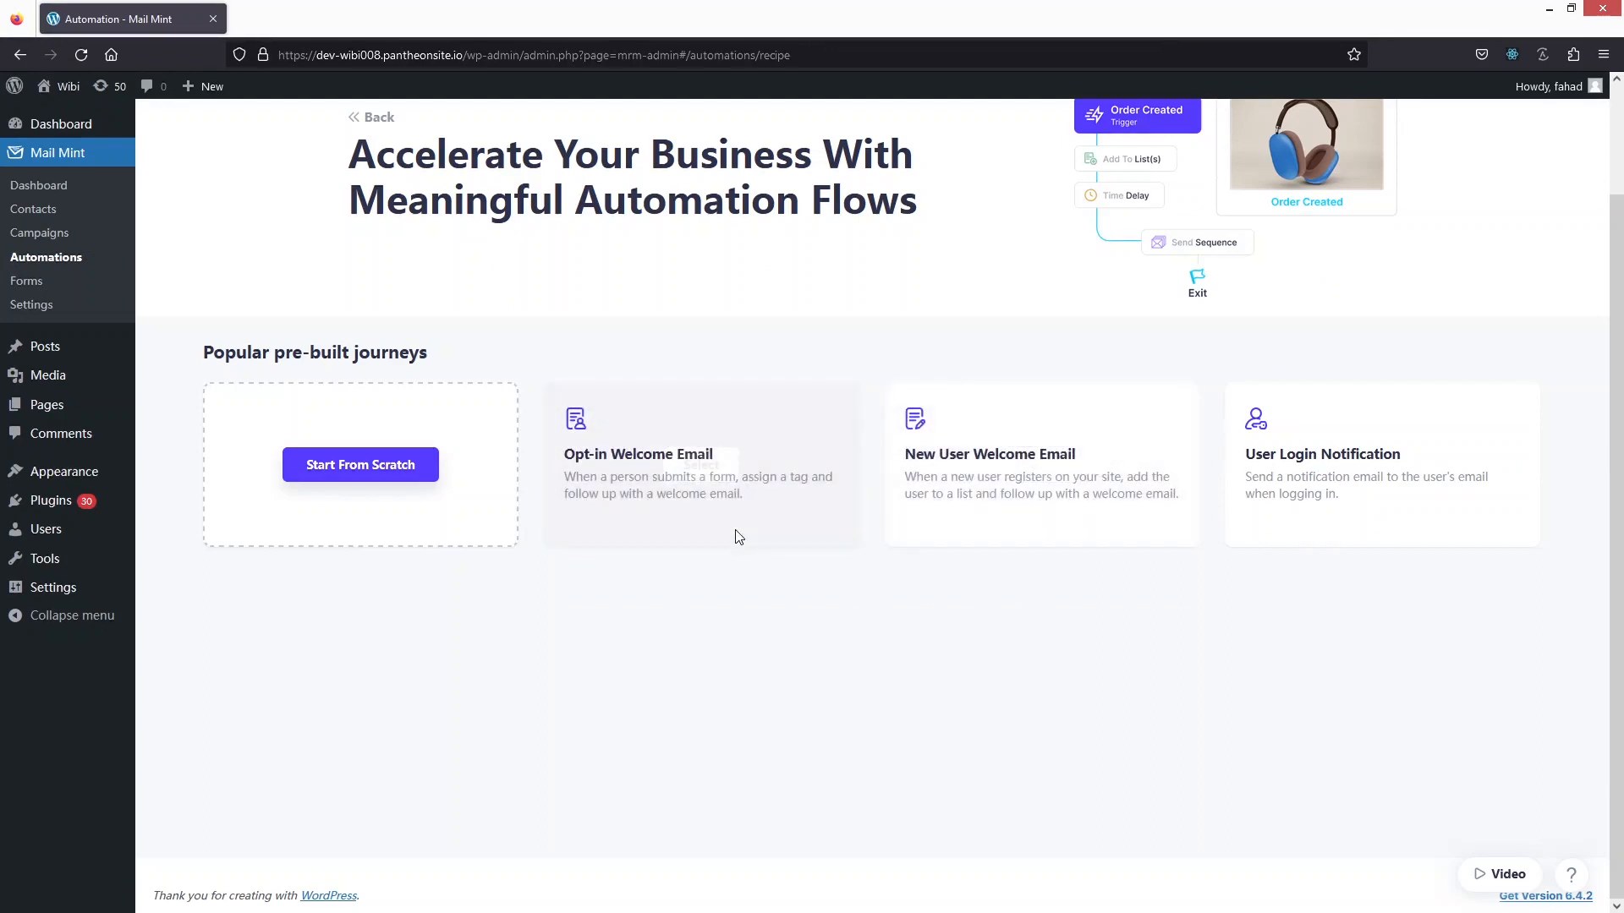
pyautogui.moveTo(590, 450)
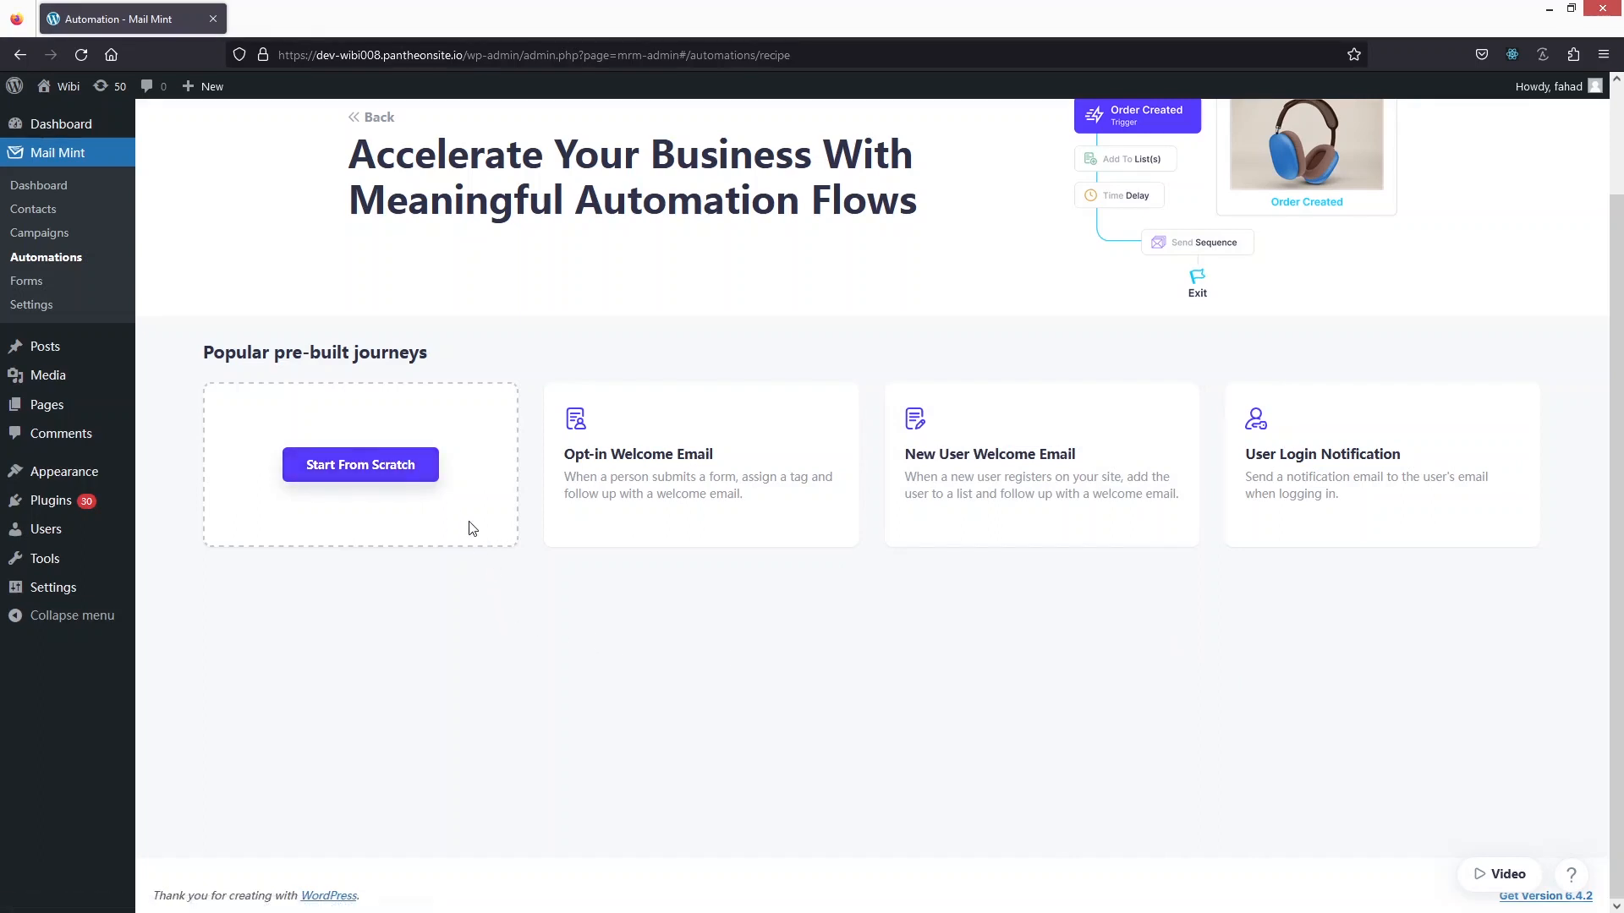
pyautogui.moveTo(641, 486)
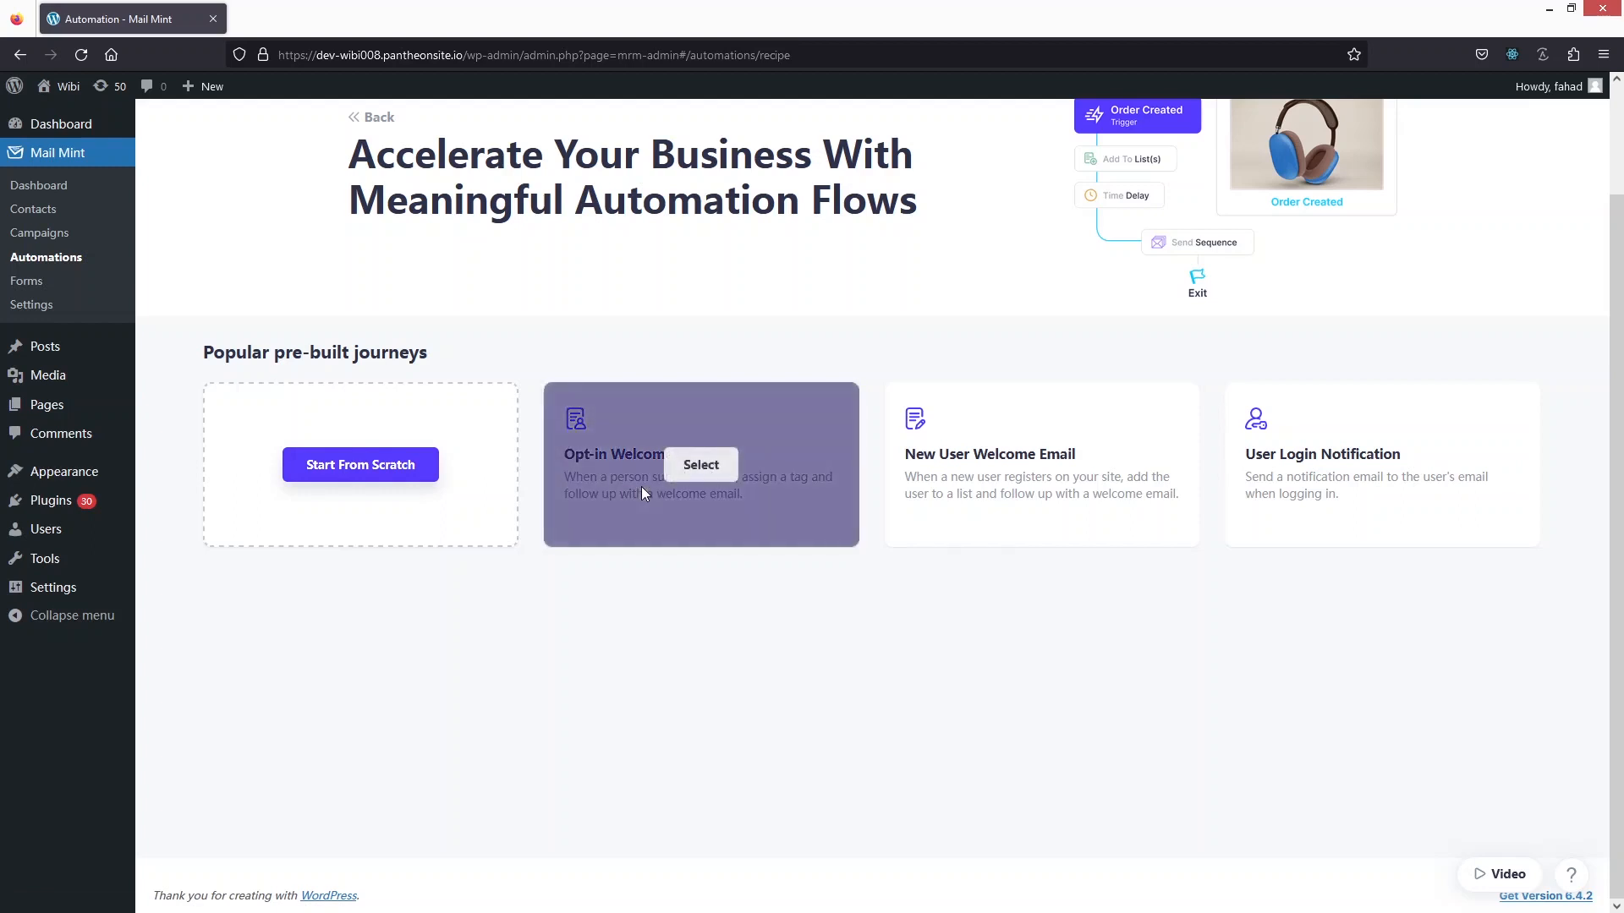
pyautogui.click(686, 472)
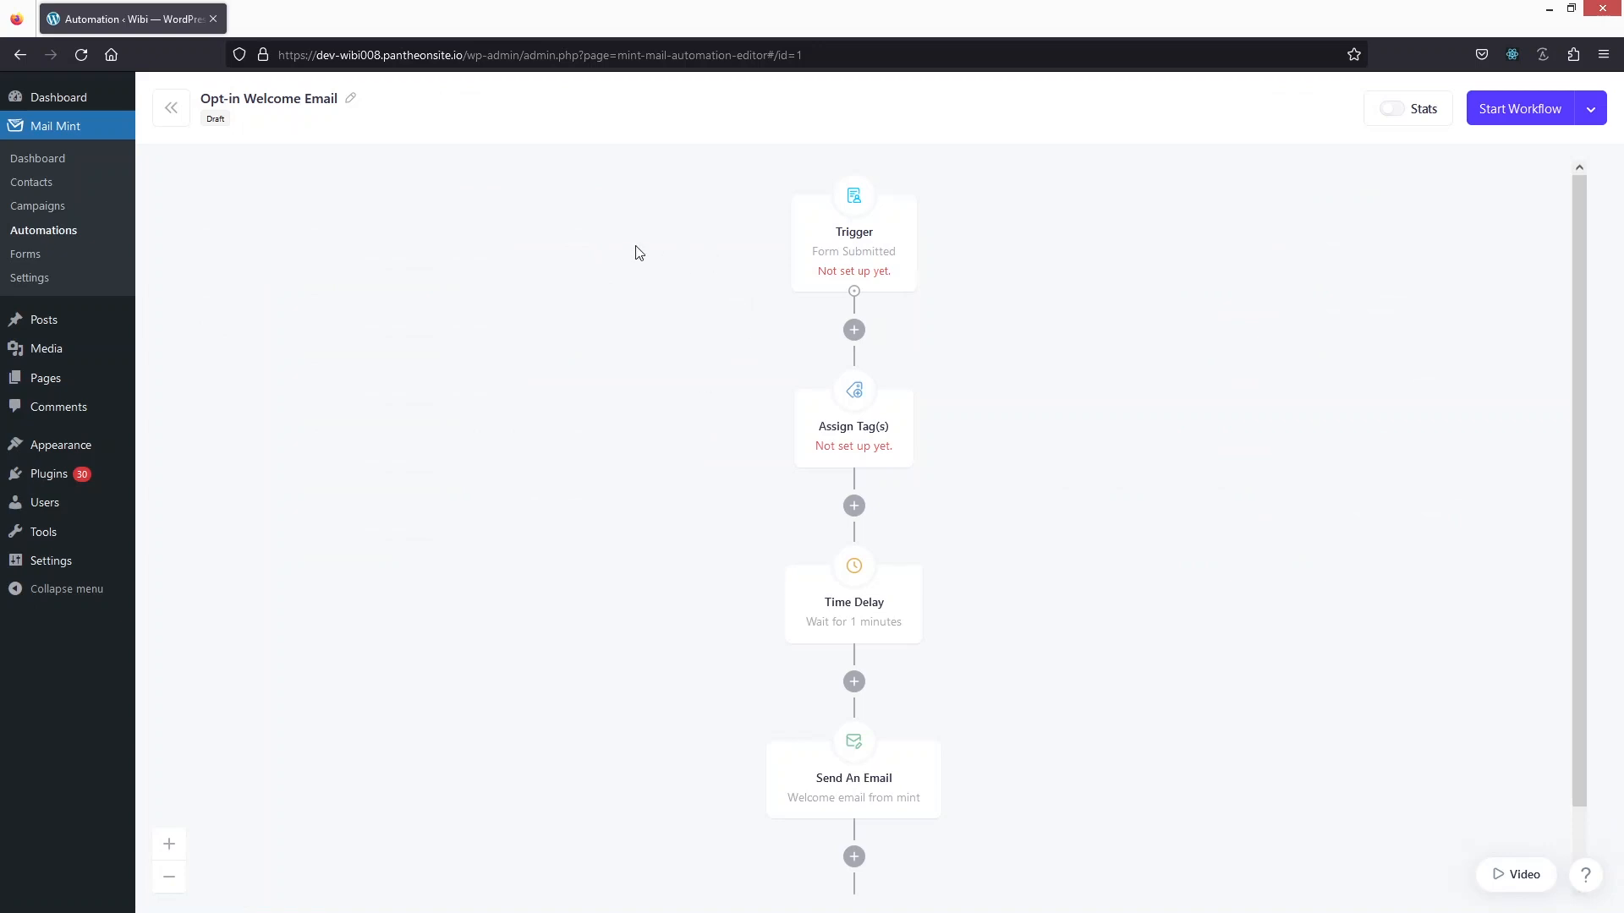
# Review the automation flow and the settings of its Form Submitted trigger, Assign Tag(s) and Time Delay steps.
pyautogui.click(832, 230)
pyautogui.scroll(-1, 895, 384)
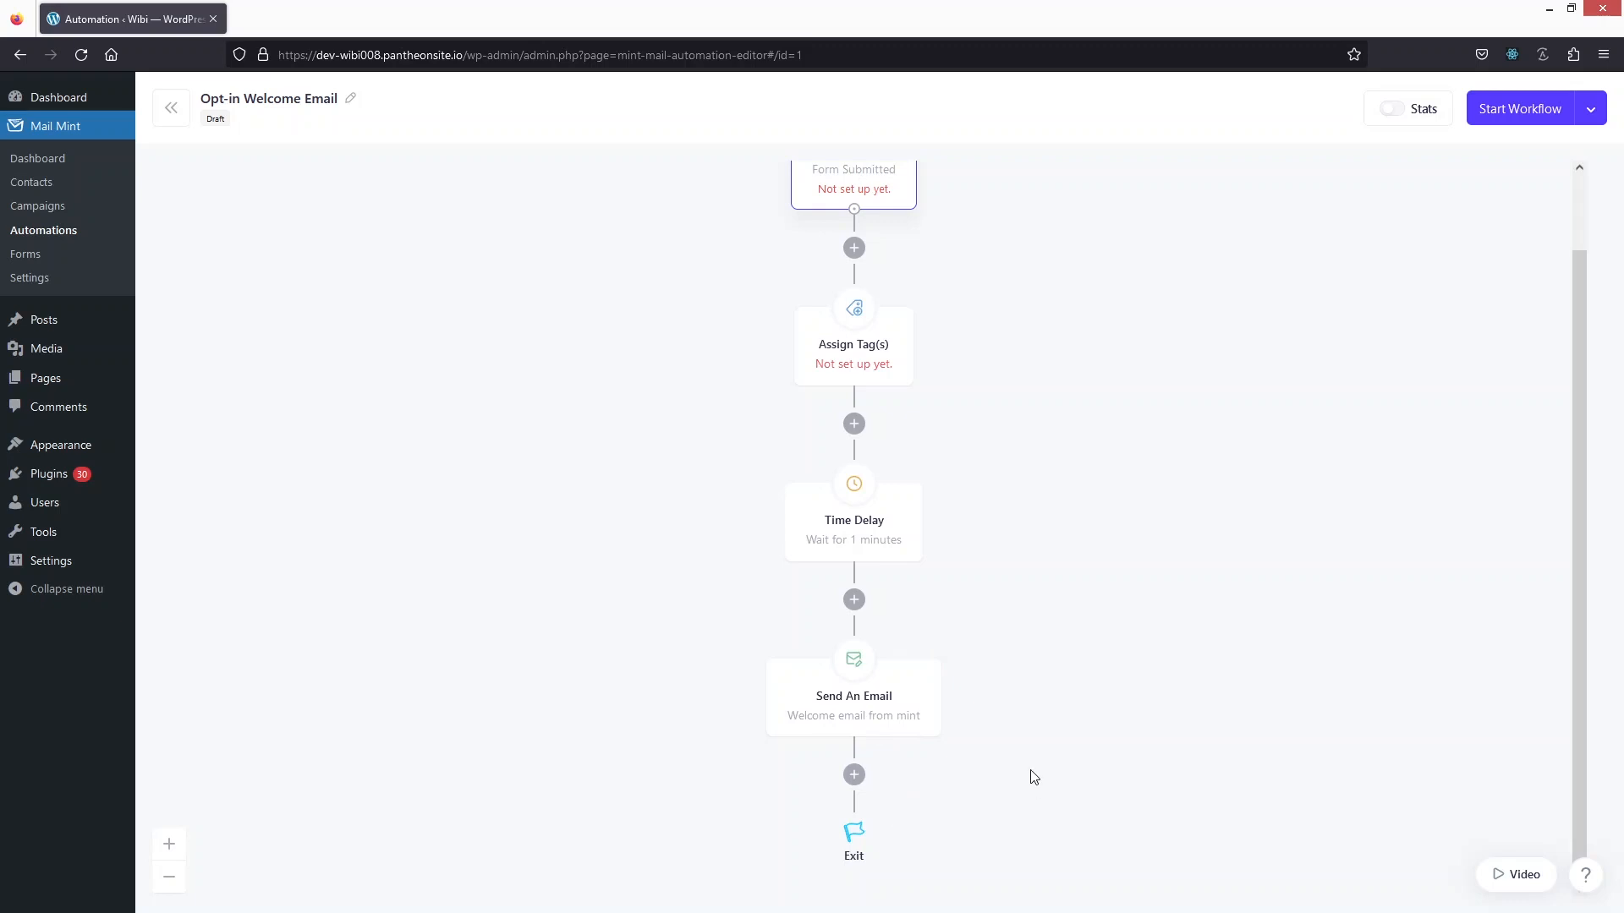
pyautogui.scroll(1, 1032, 776)
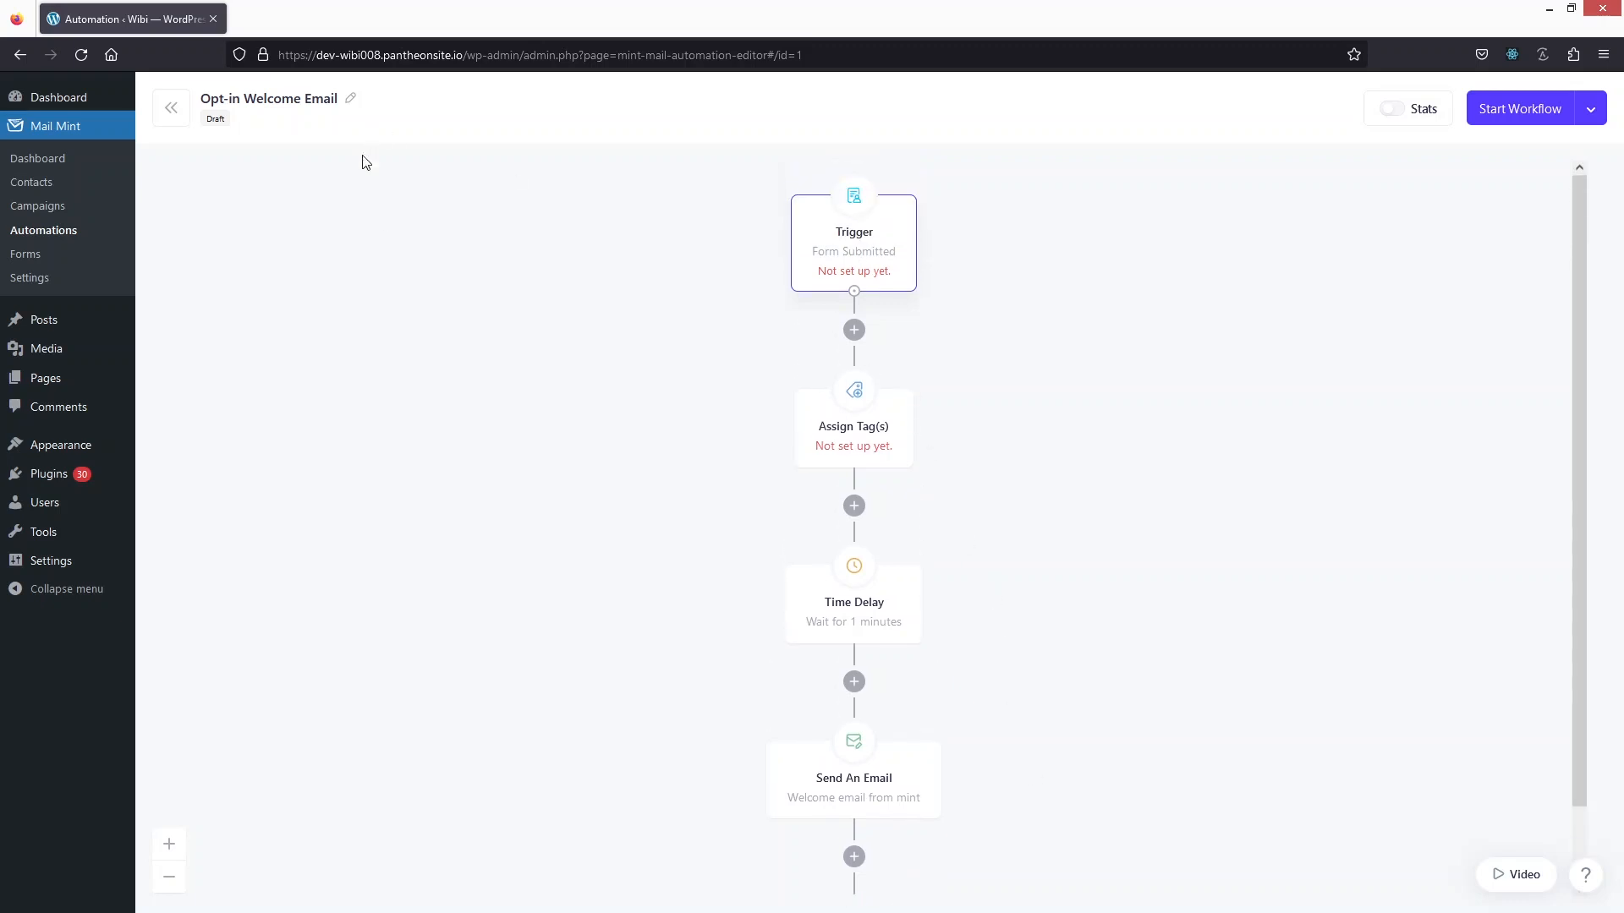
pyautogui.click(808, 244)
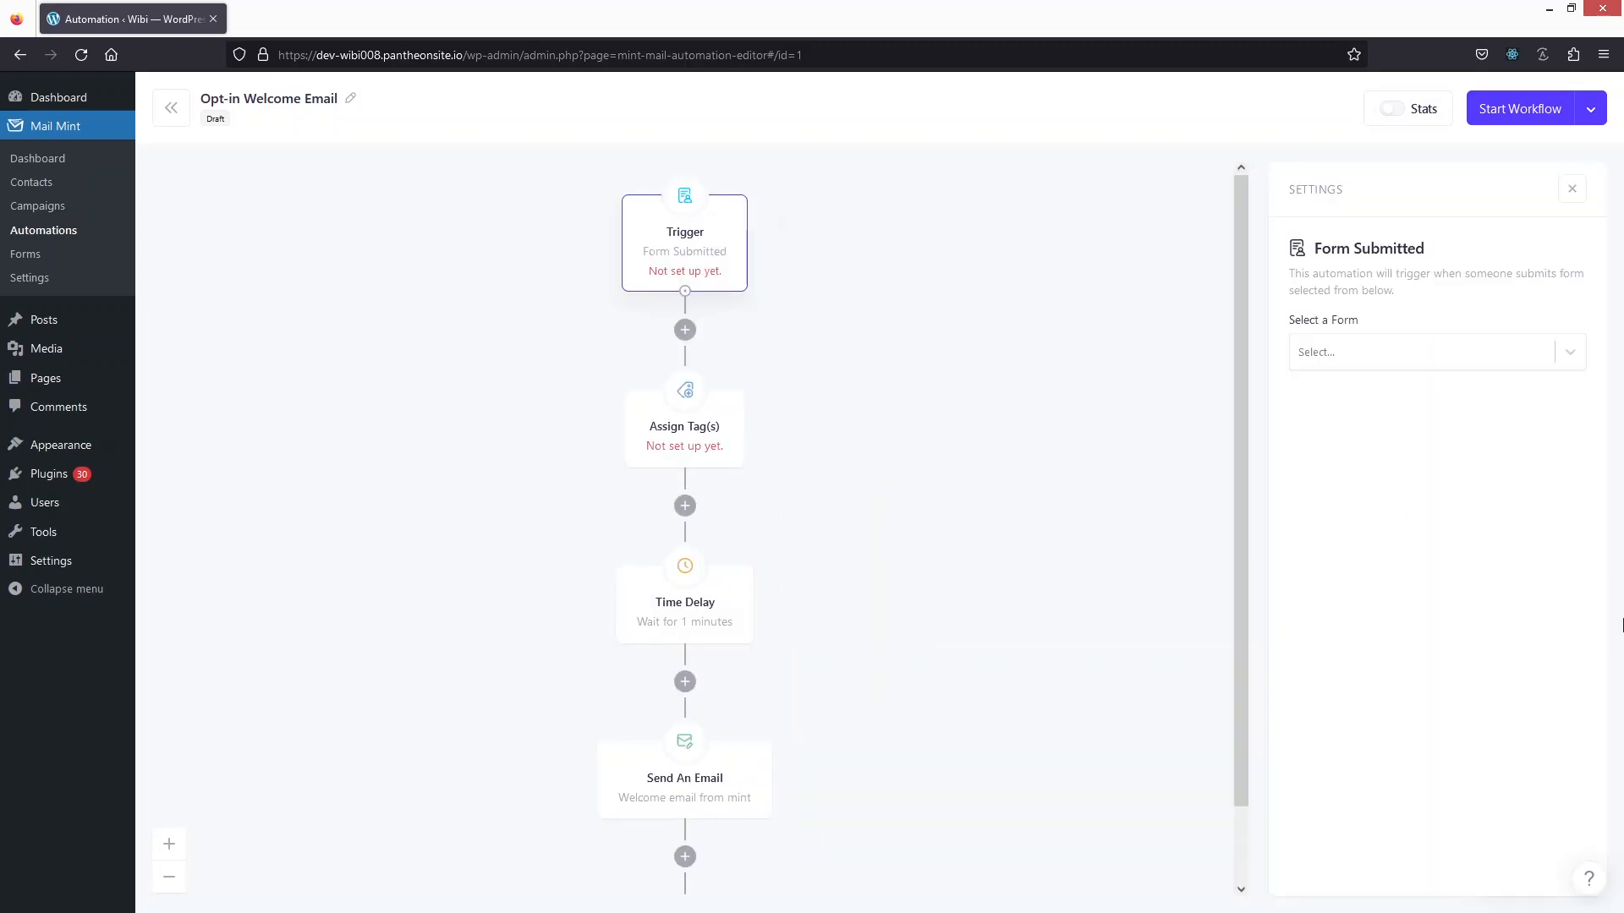
pyautogui.click(1576, 359)
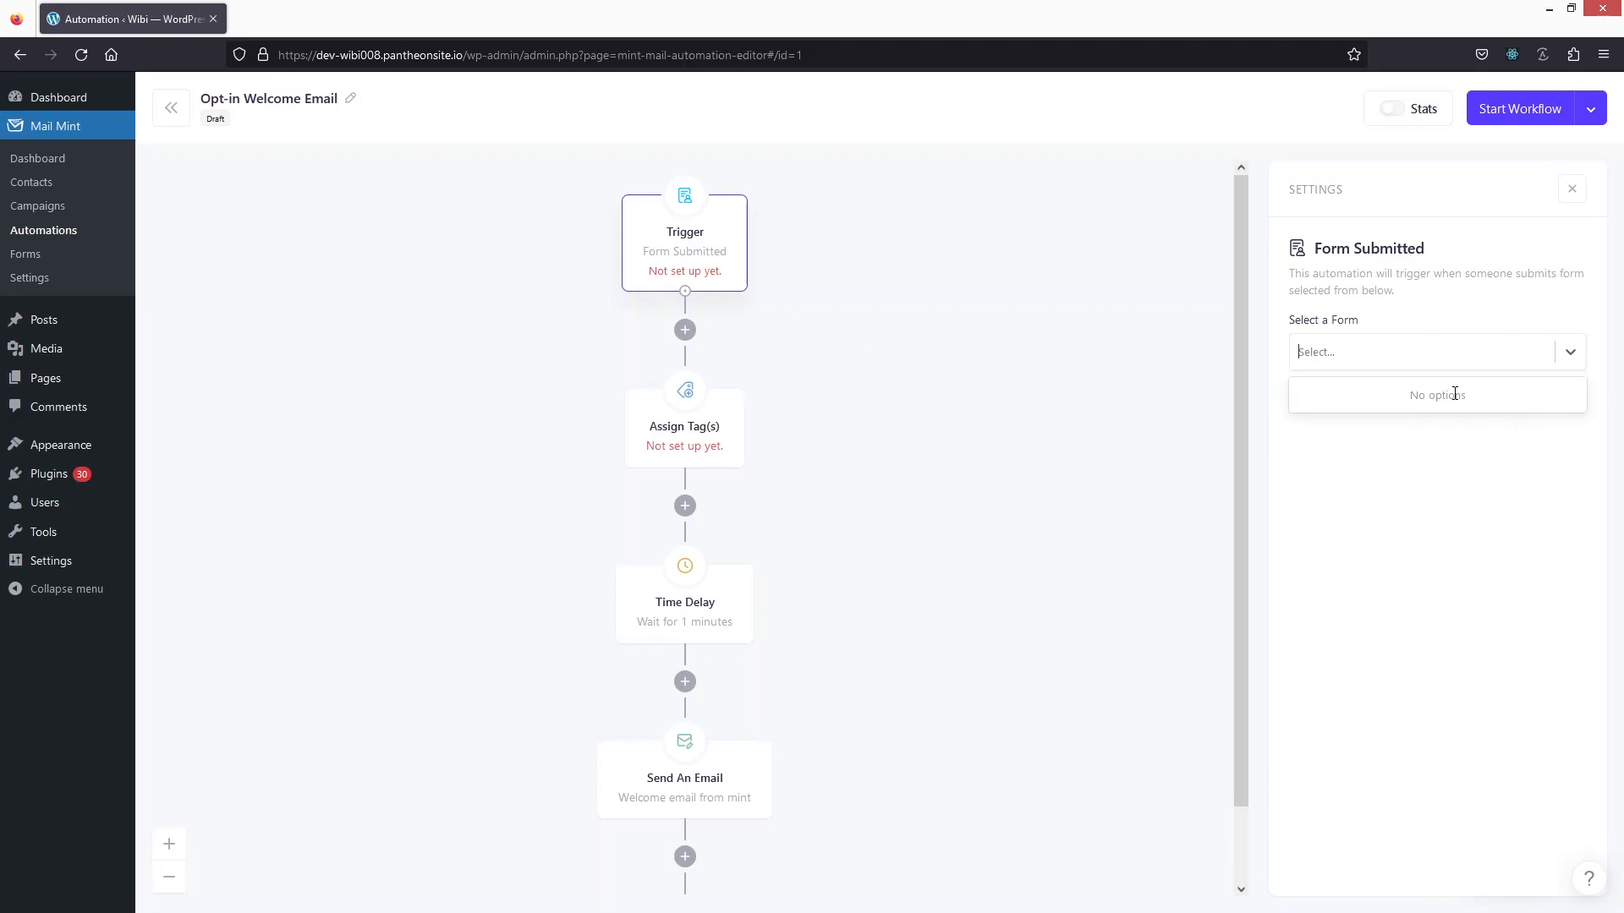
pyautogui.click(1572, 361)
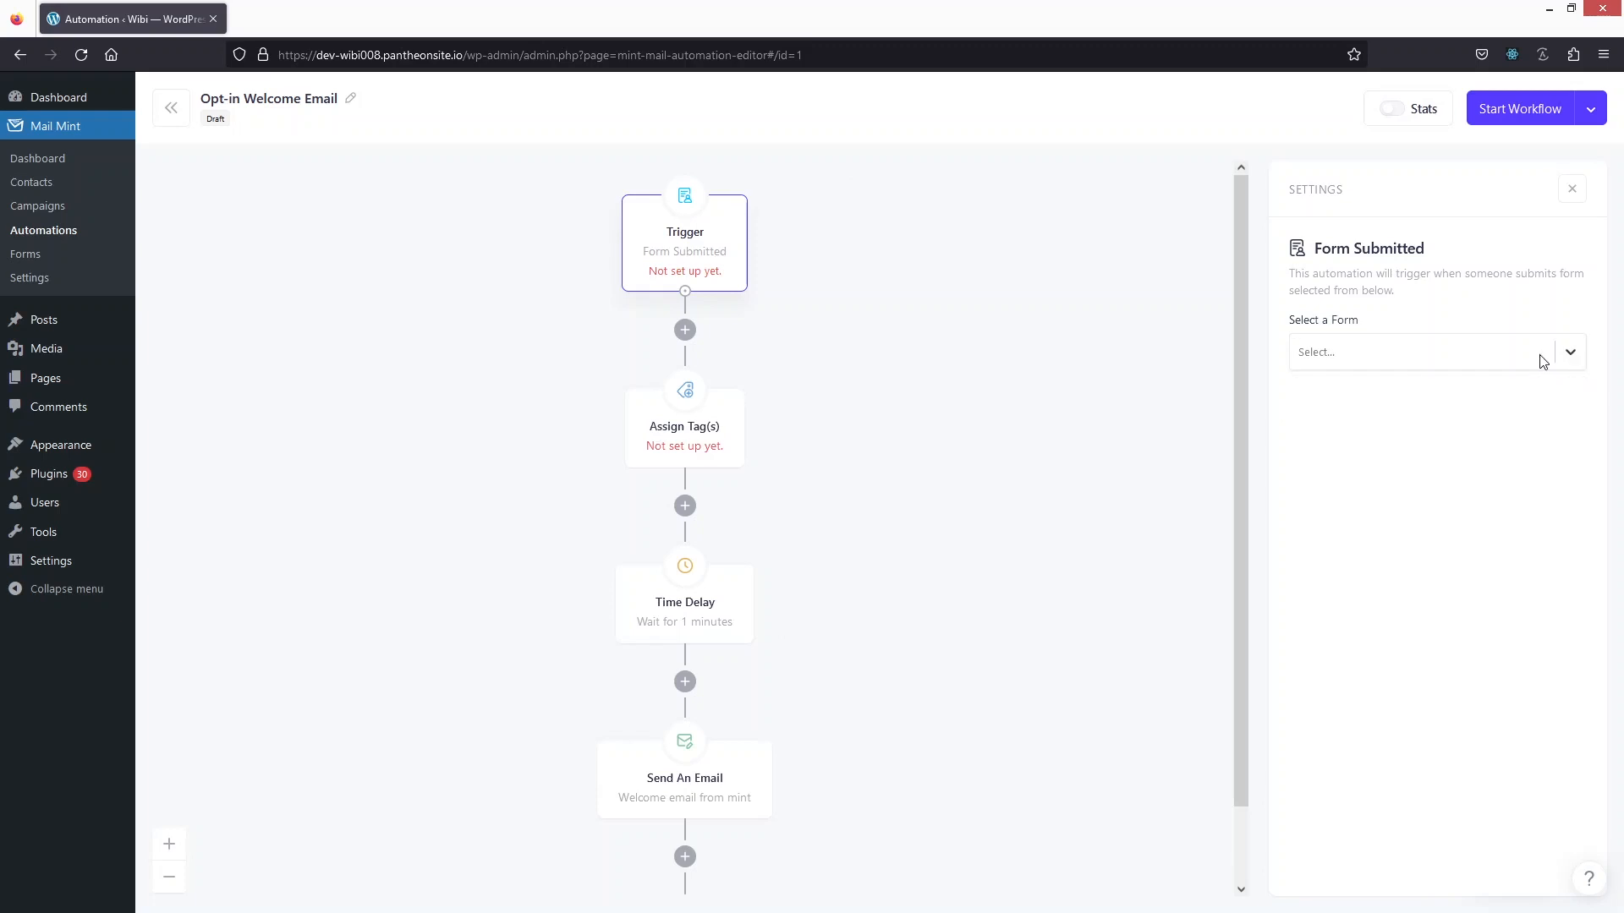
pyautogui.click(677, 437)
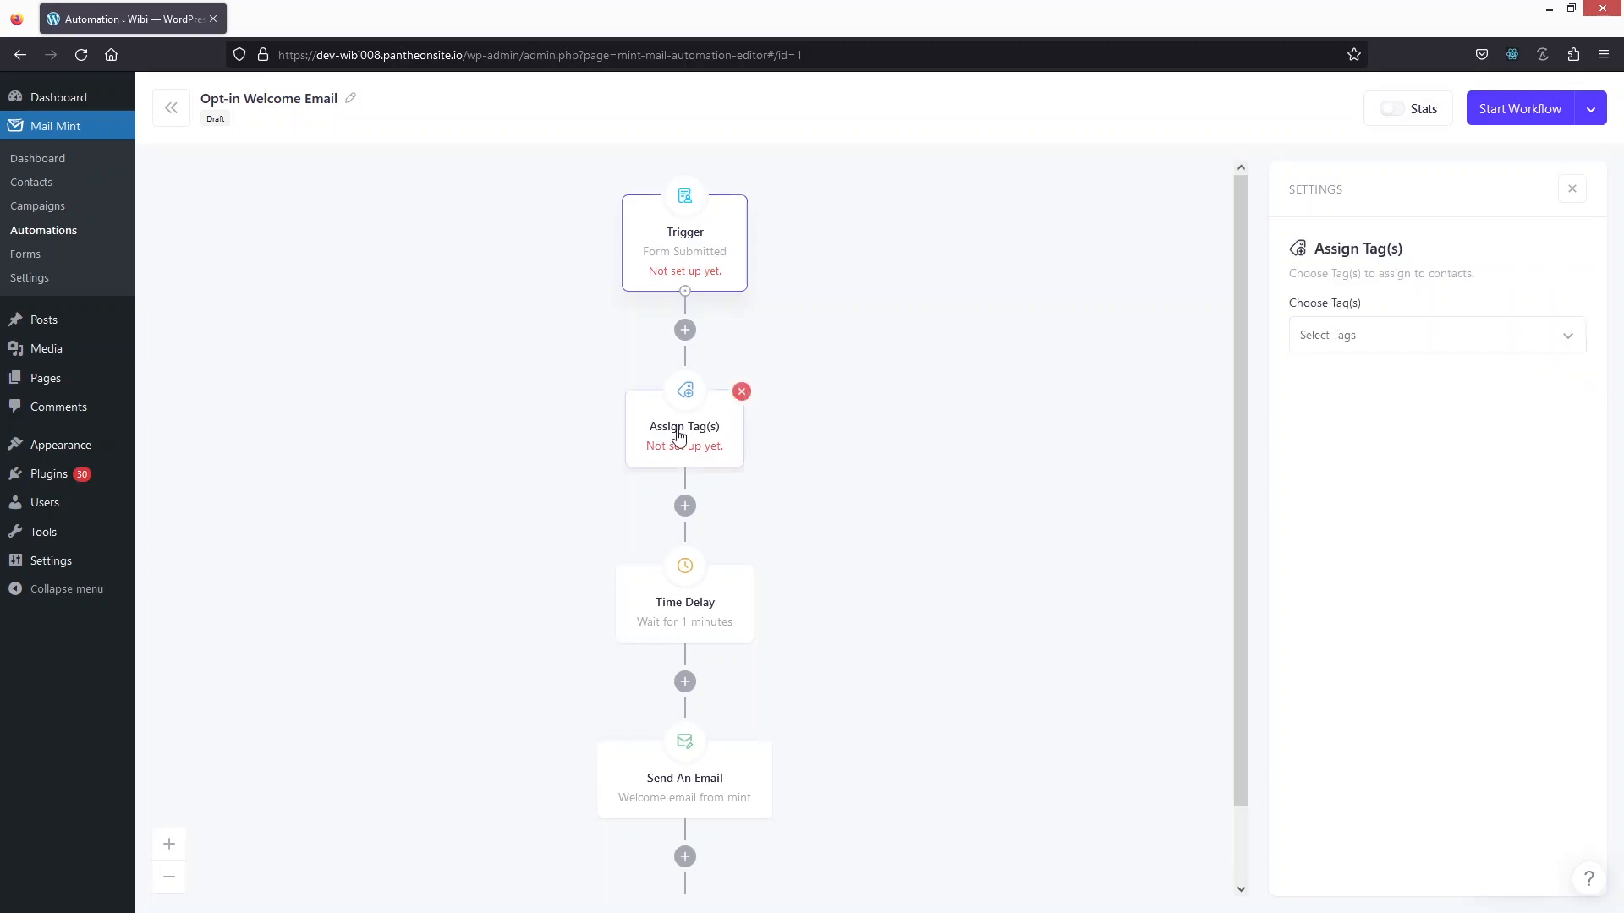
pyautogui.click(667, 610)
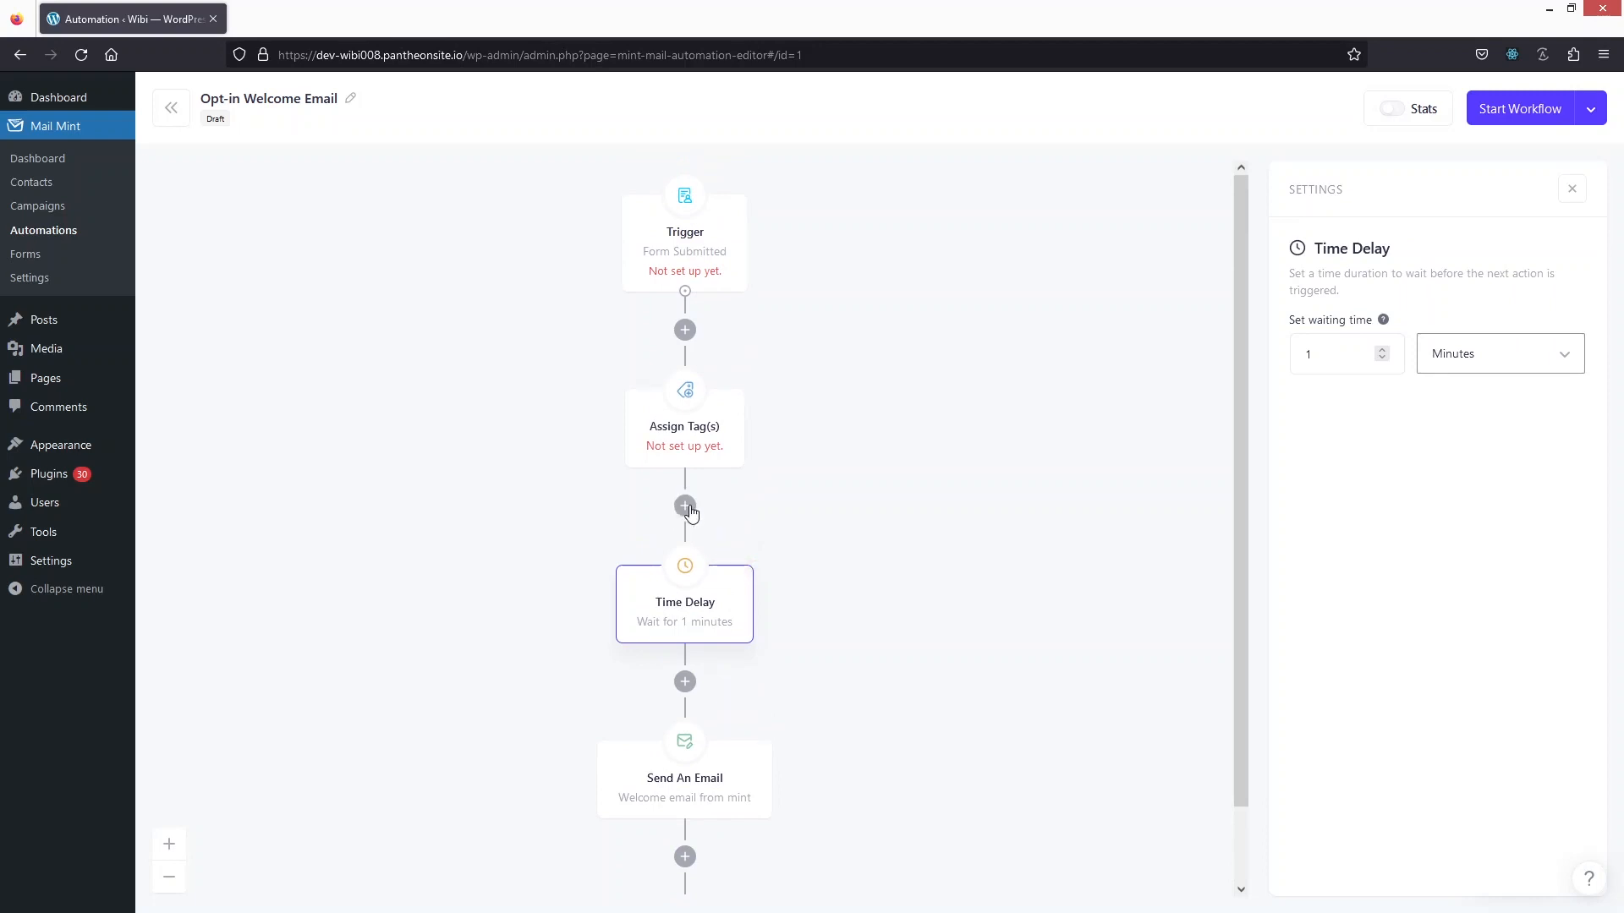
# Look through the actions and logical steps that can be inserted before the Time Delay, without adding one.
pyautogui.click(686, 506)
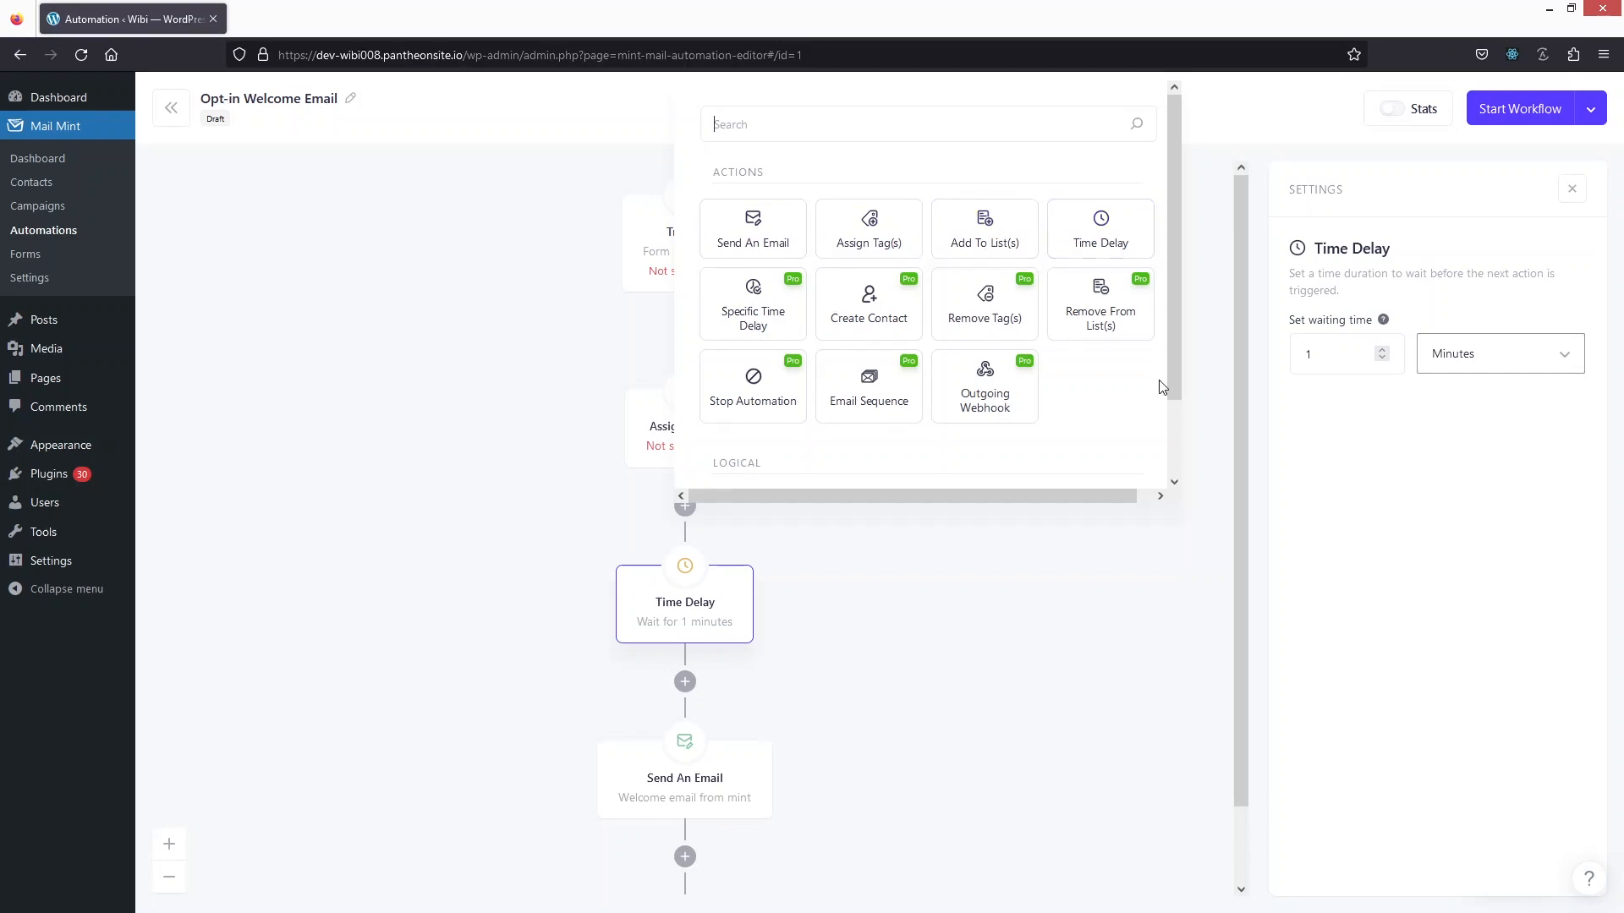
pyautogui.scroll(-2, 1094, 440)
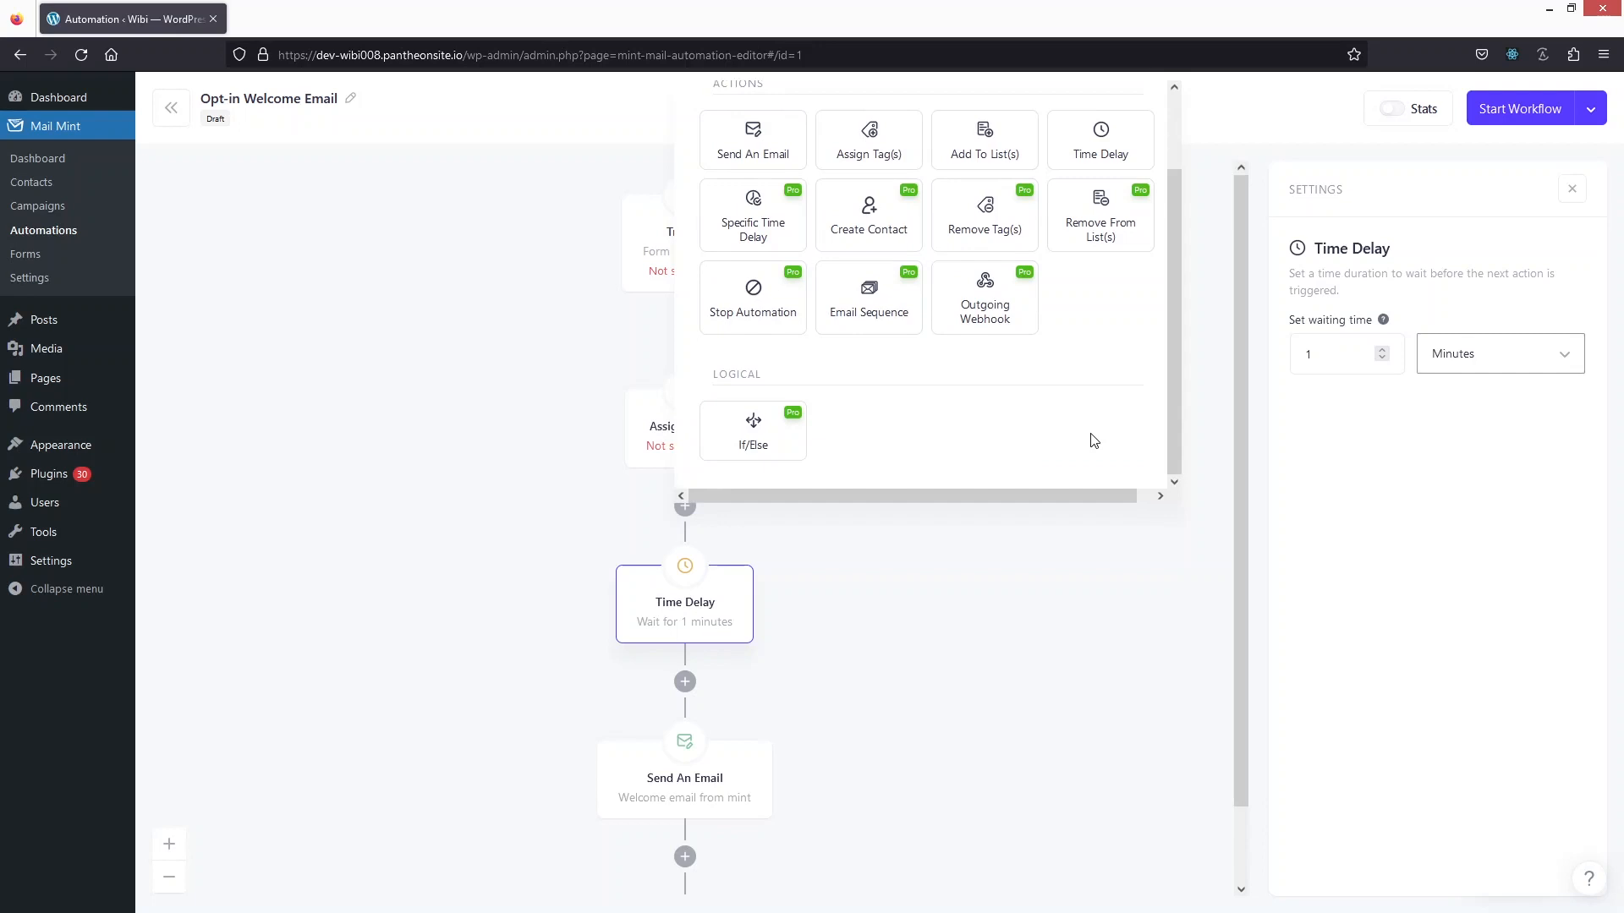
pyautogui.click(1086, 604)
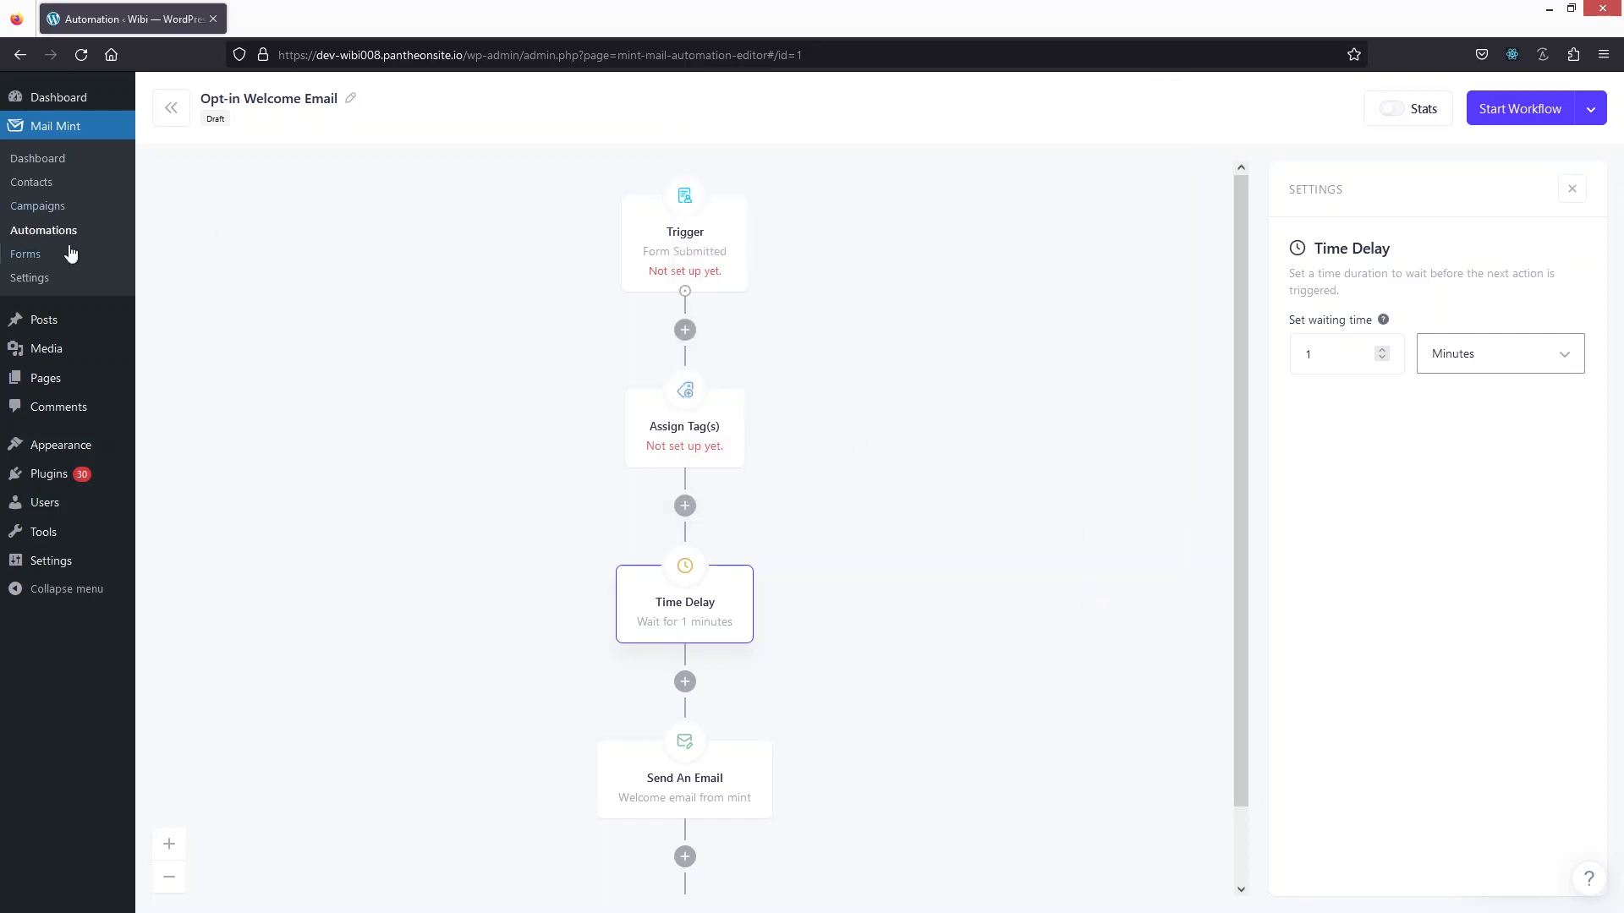
# Go to the Mail Mint forms and create a new form from the Ticket Discount - Yoga Summit template.
pyautogui.click(26, 256)
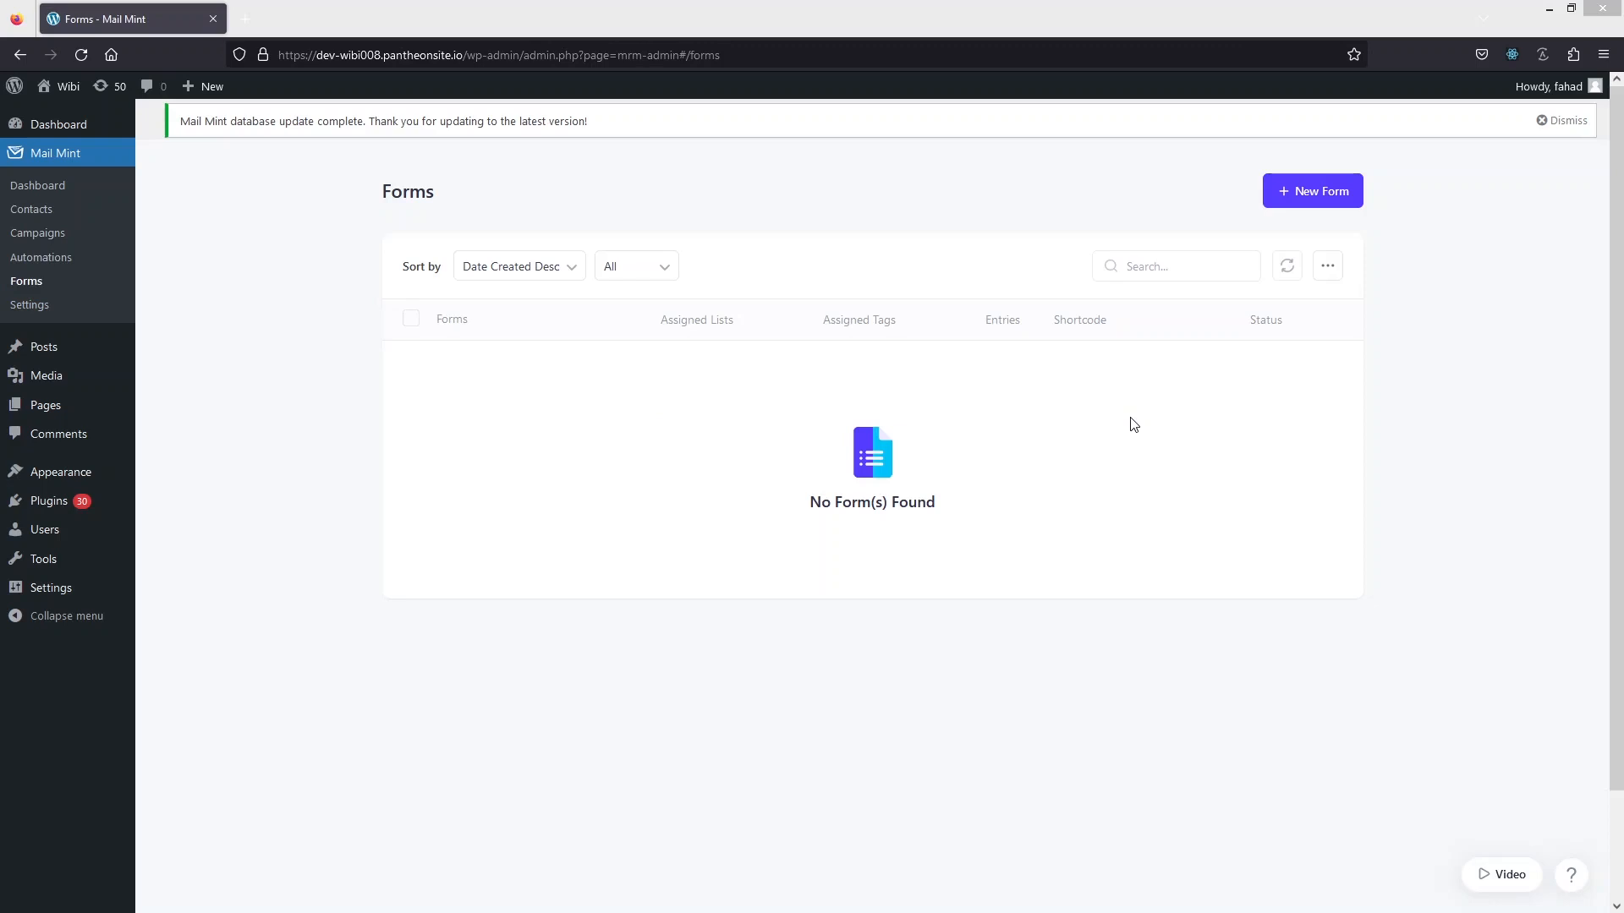
pyautogui.click(1328, 194)
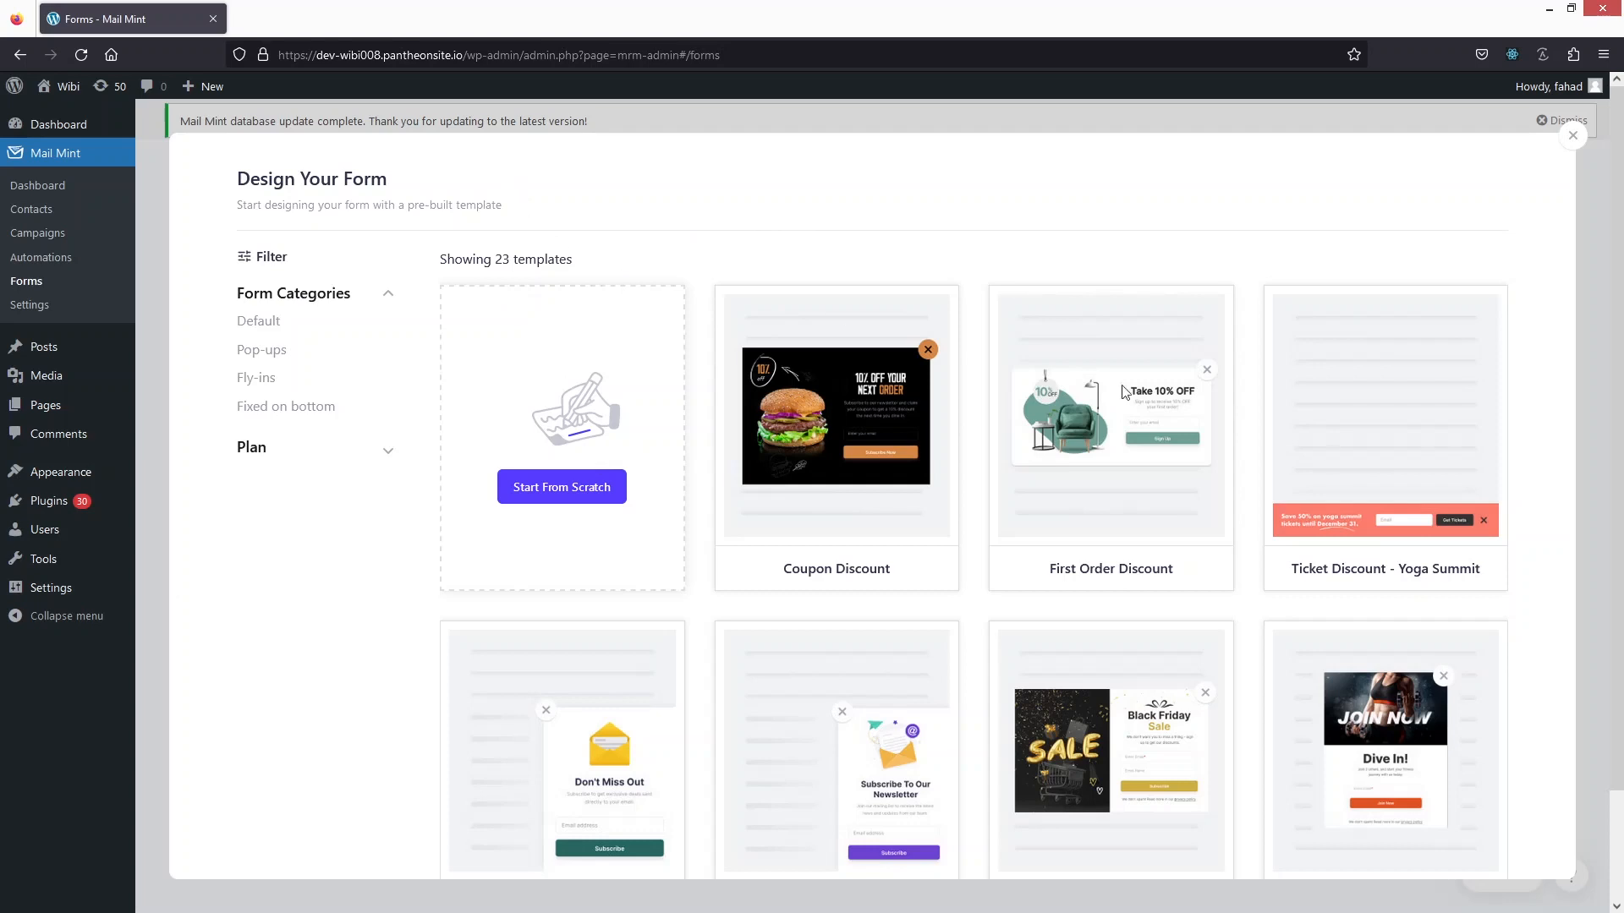
pyautogui.moveTo(1282, 357)
pyautogui.scroll(-1, 1275, 389)
pyautogui.scroll(-1, 1268, 418)
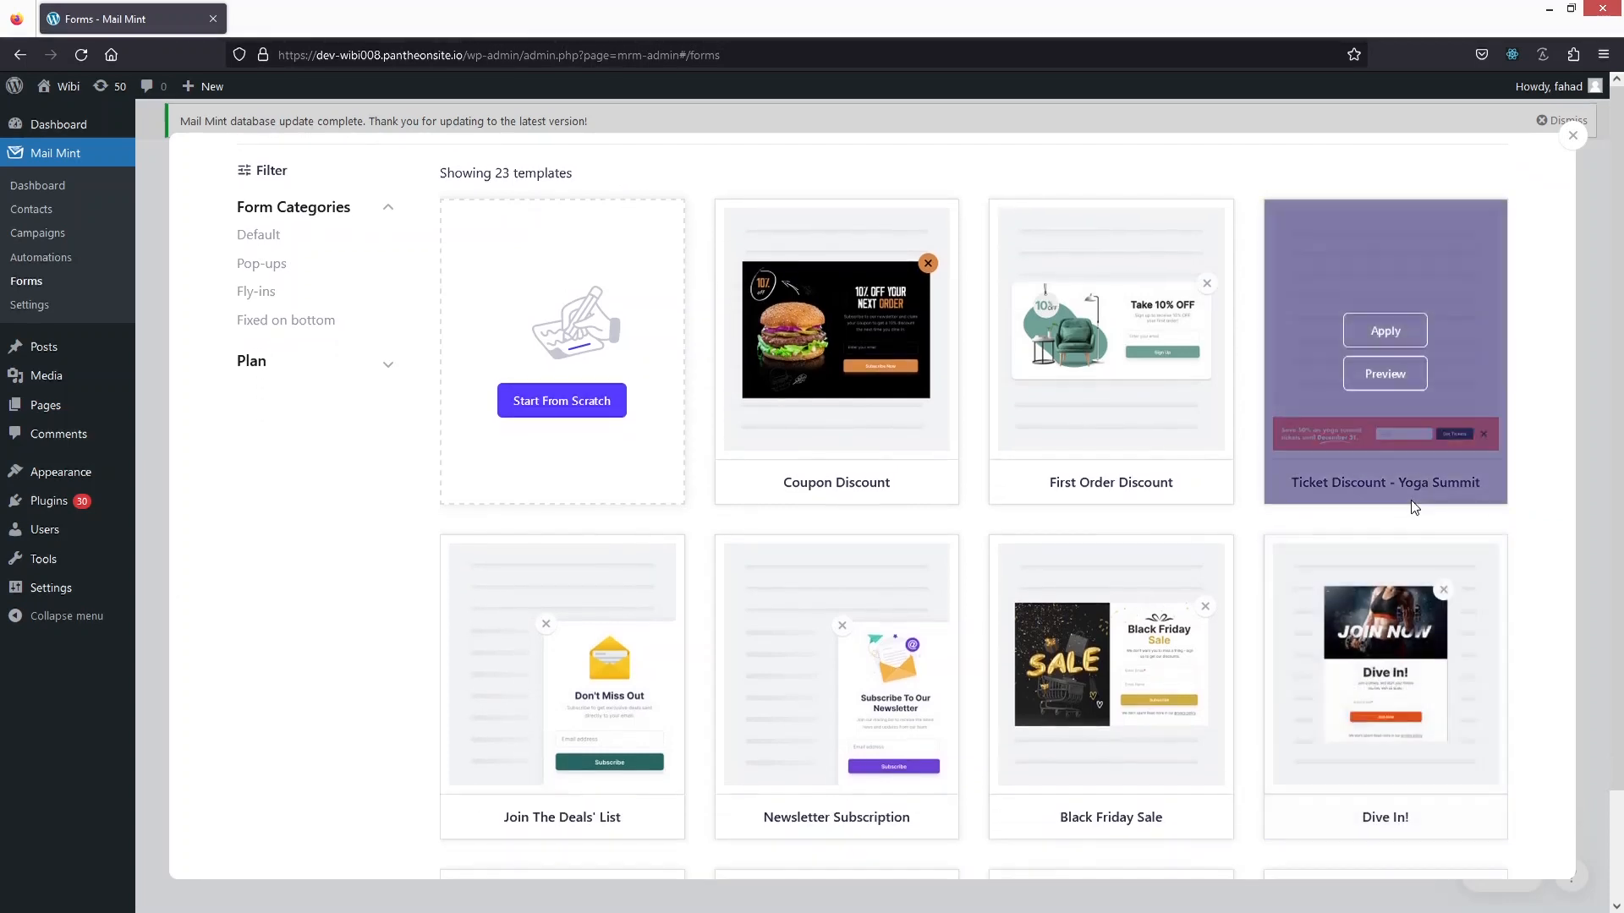
pyautogui.click(1383, 333)
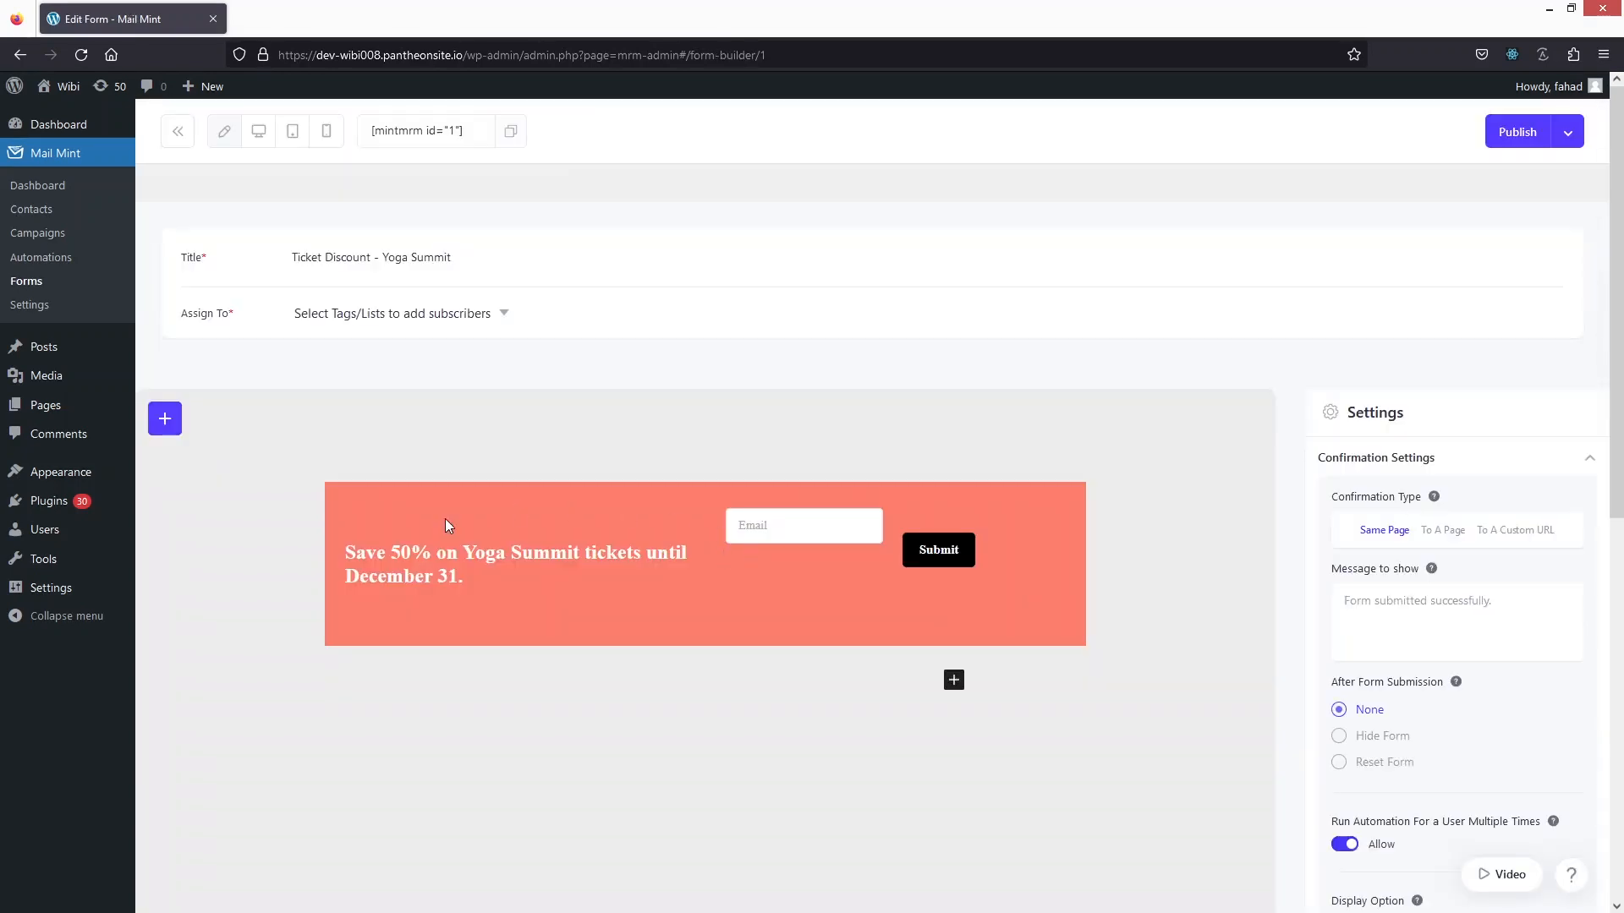
# Examine the settings of the form's discount heading and its email field.
pyautogui.scroll(-1, 443, 520)
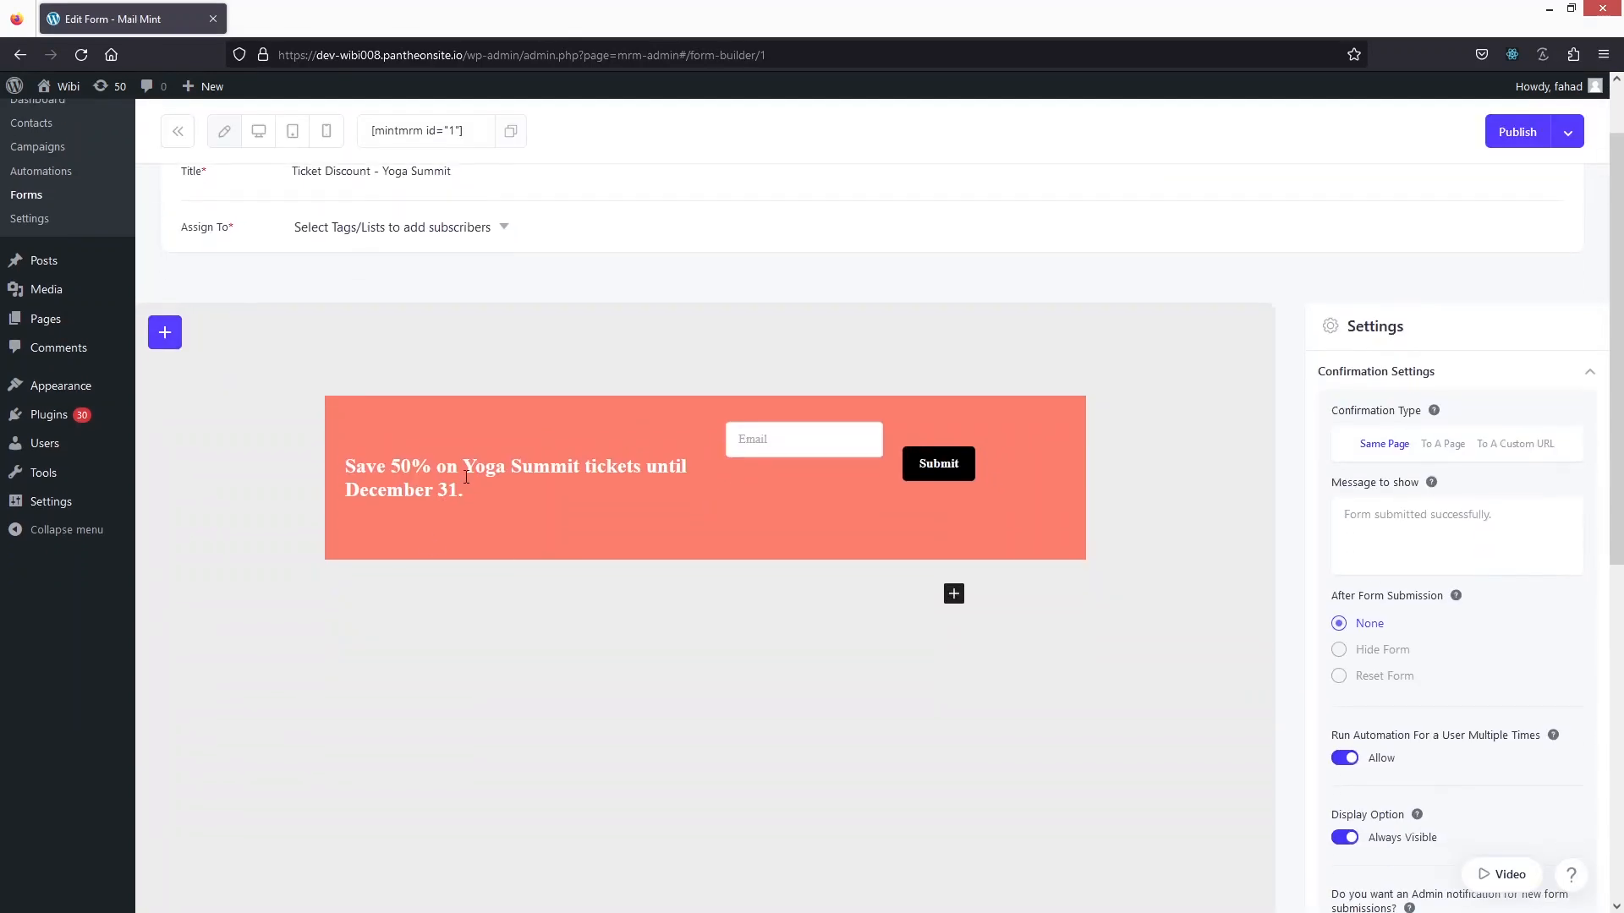
pyautogui.click(466, 478)
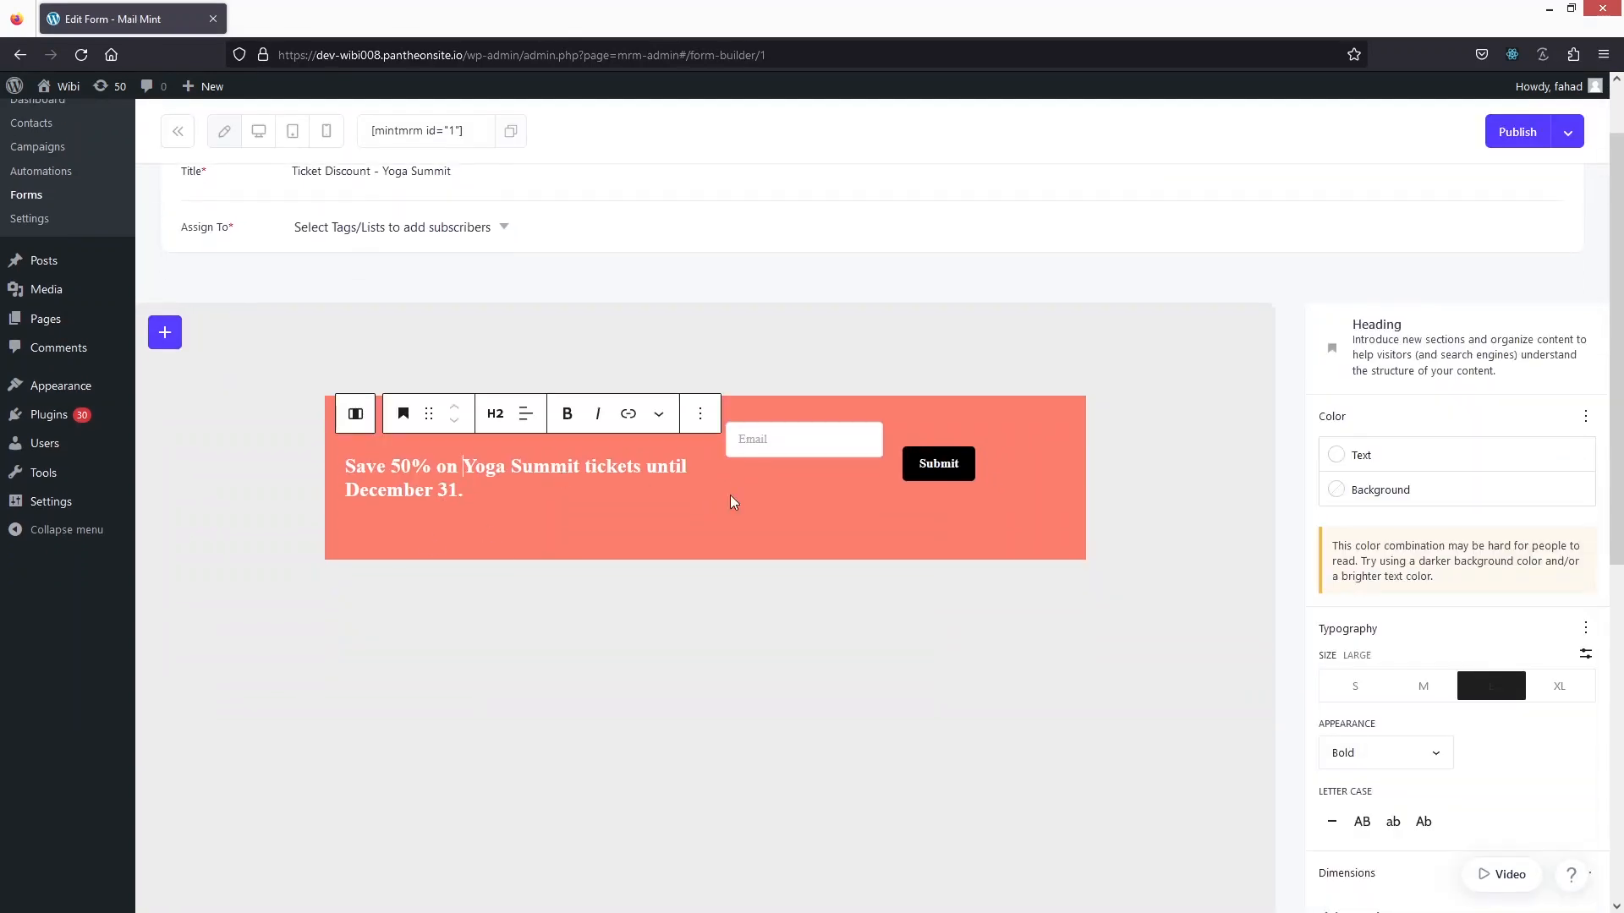
pyautogui.click(782, 448)
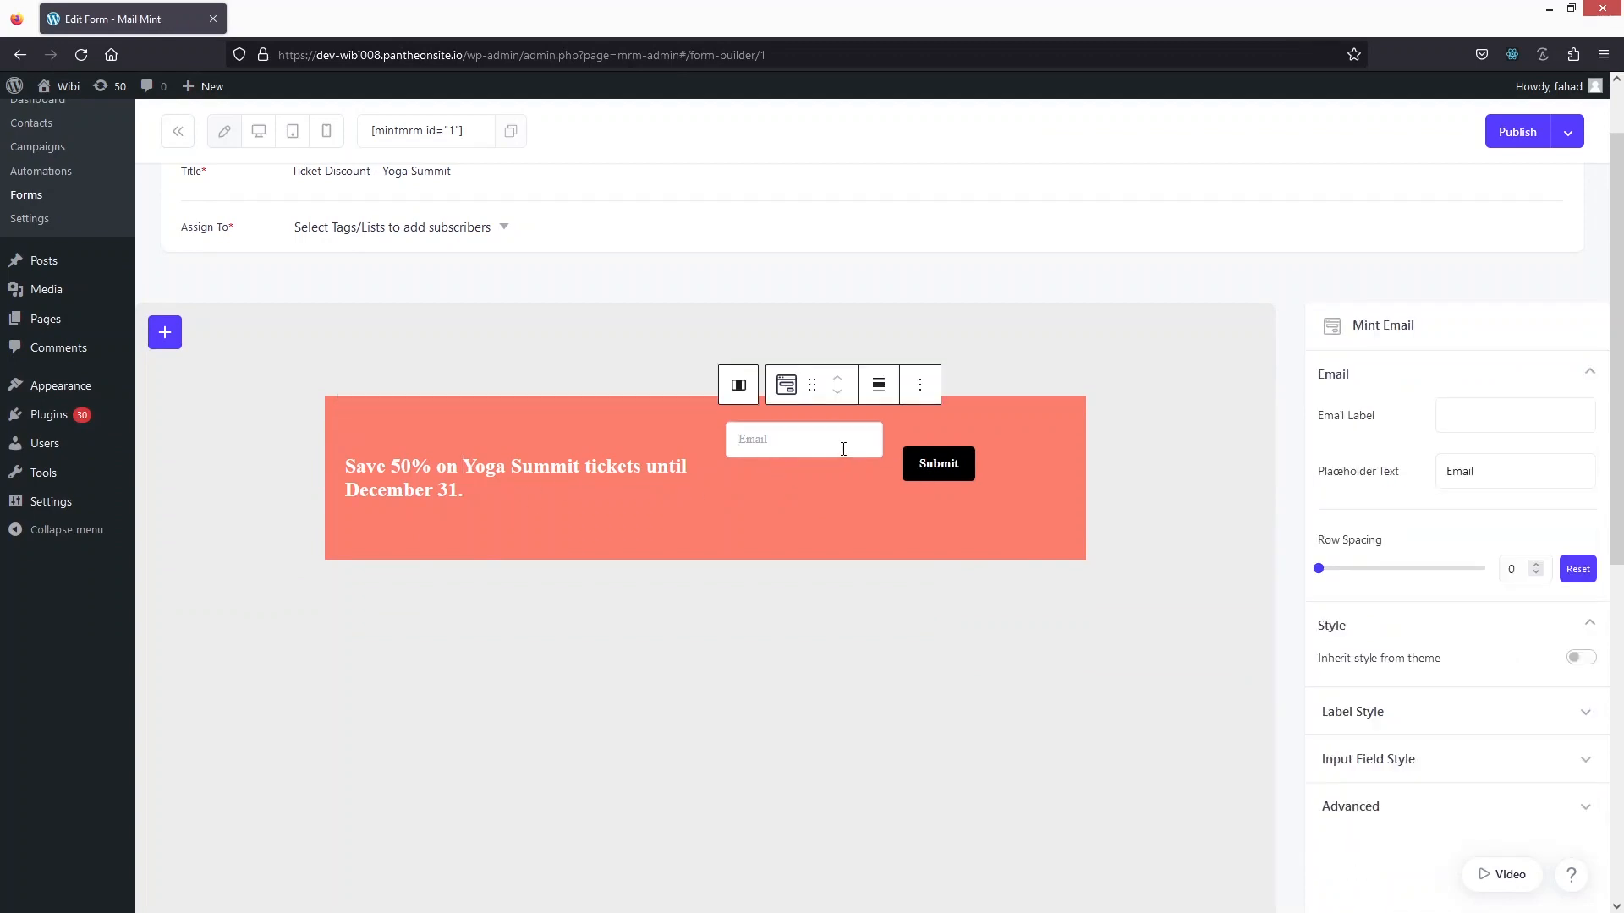
pyautogui.scroll(1, 981, 595)
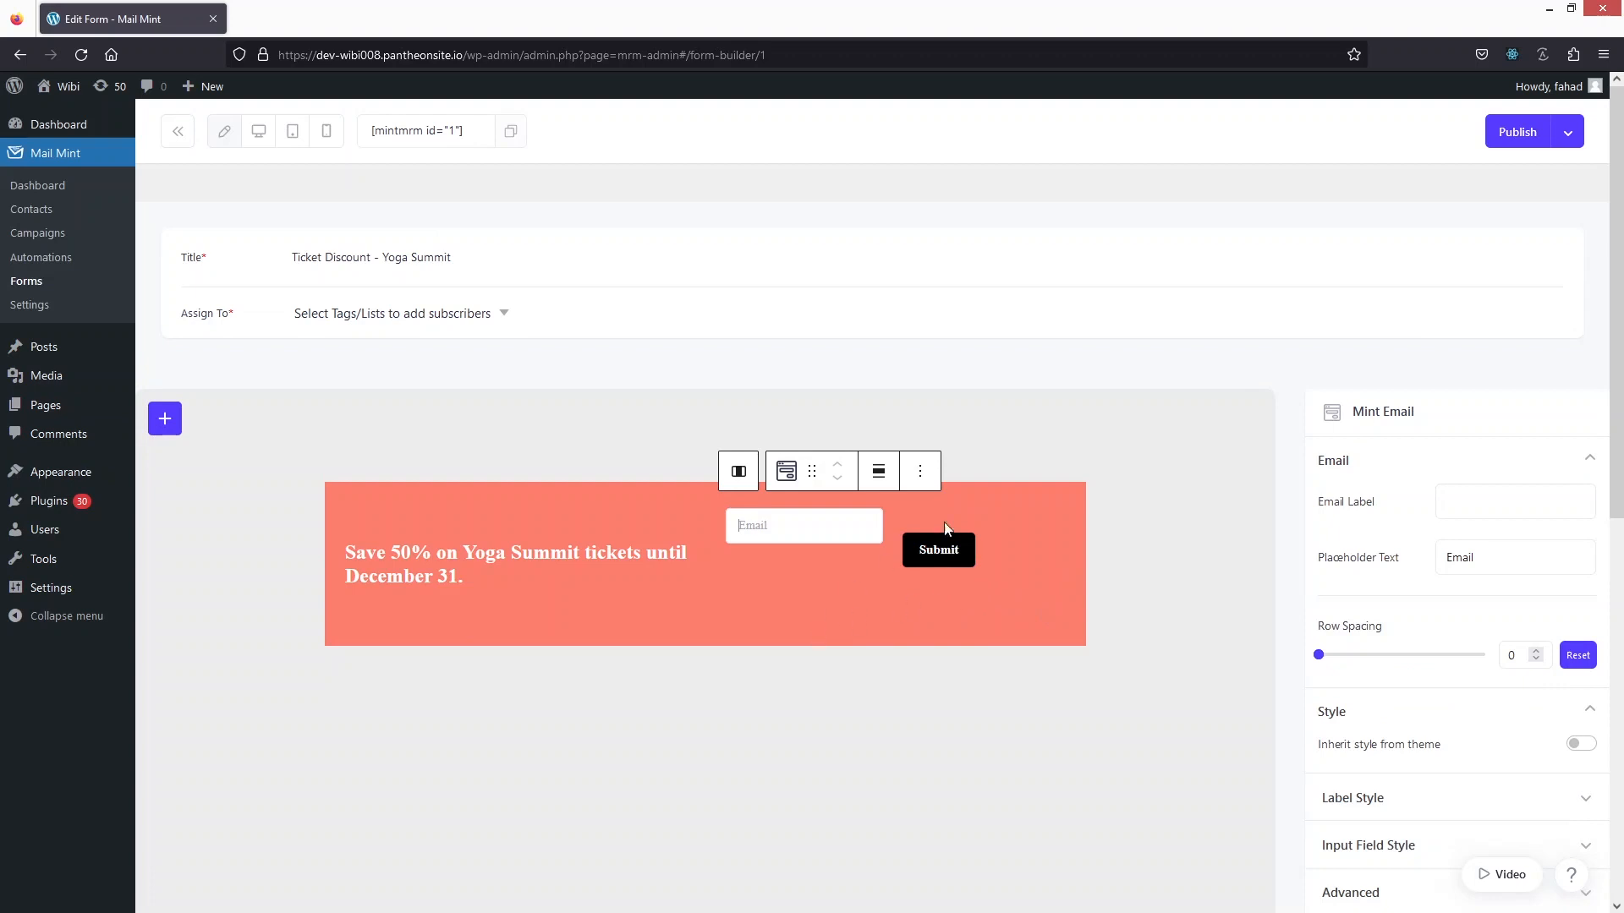
# Examine the email field's style options and the form's overall confirmation, submission, automation and display settings.
pyautogui.scroll(-2, 1460, 510)
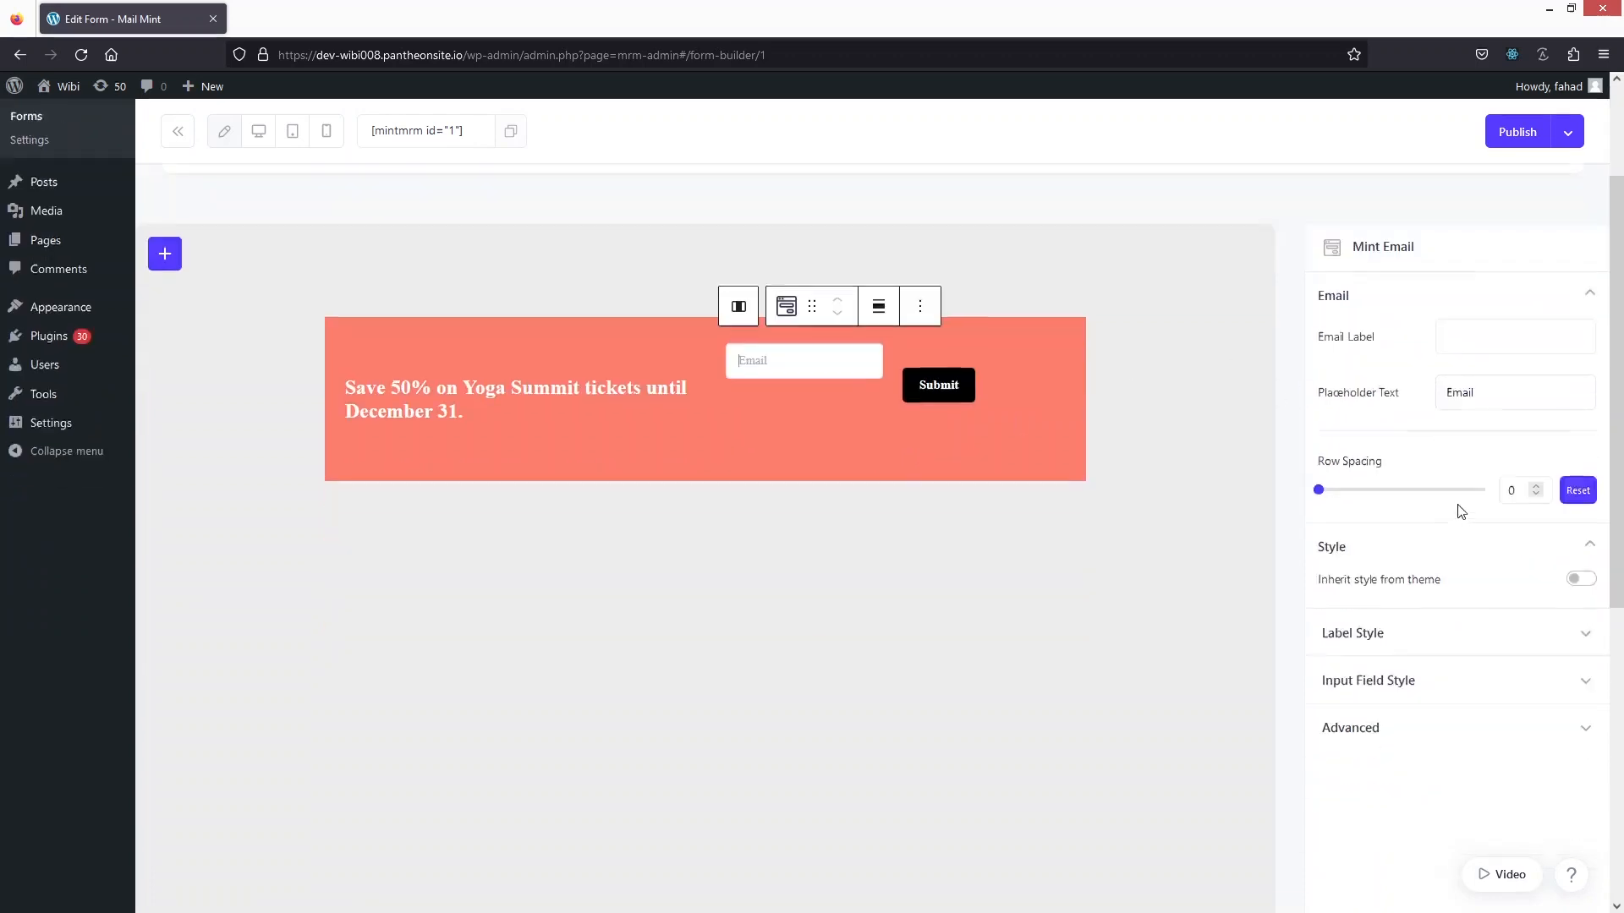
pyautogui.scroll(3, 1436, 631)
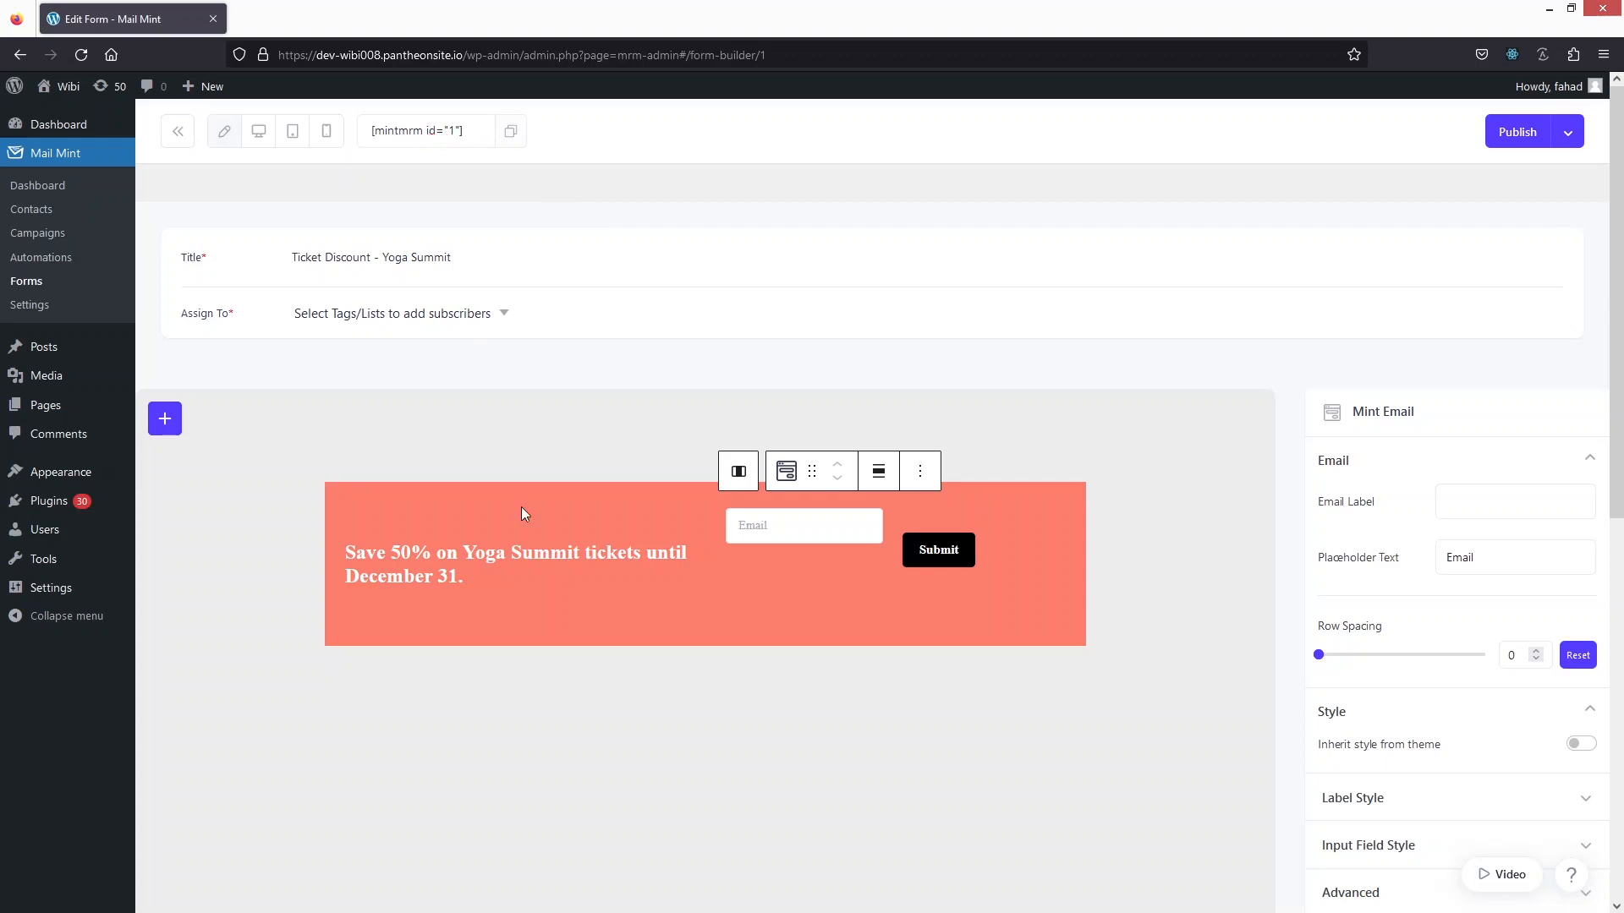
pyautogui.click(655, 734)
pyautogui.scroll(-5, 1455, 641)
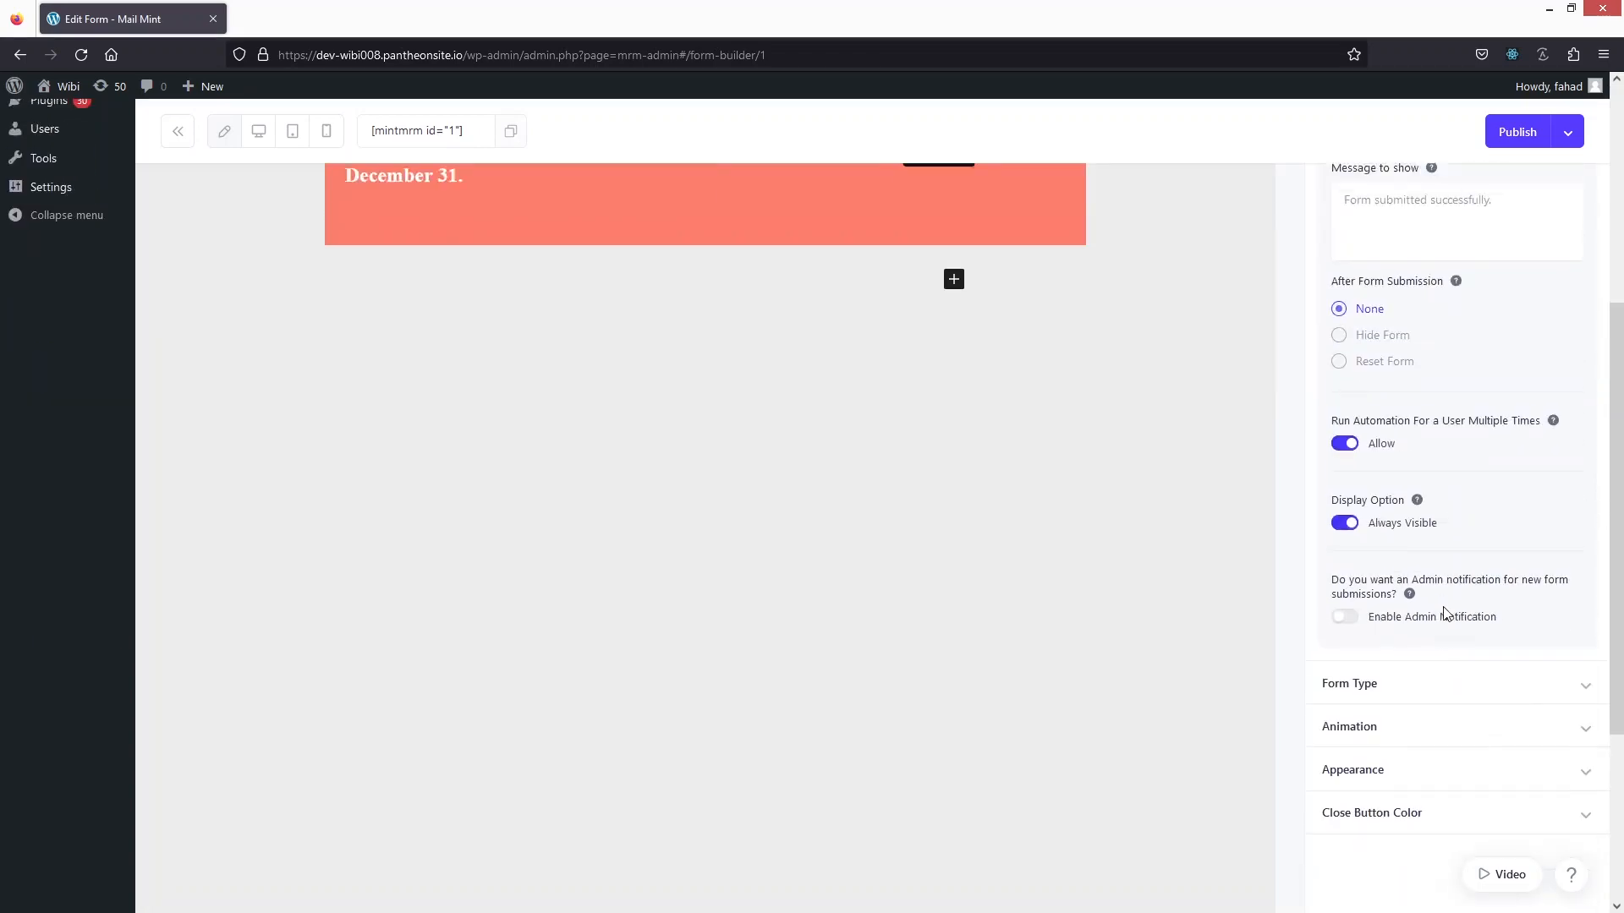
pyautogui.scroll(2, 1438, 592)
pyautogui.scroll(-3, 1427, 584)
pyautogui.scroll(3, 1374, 541)
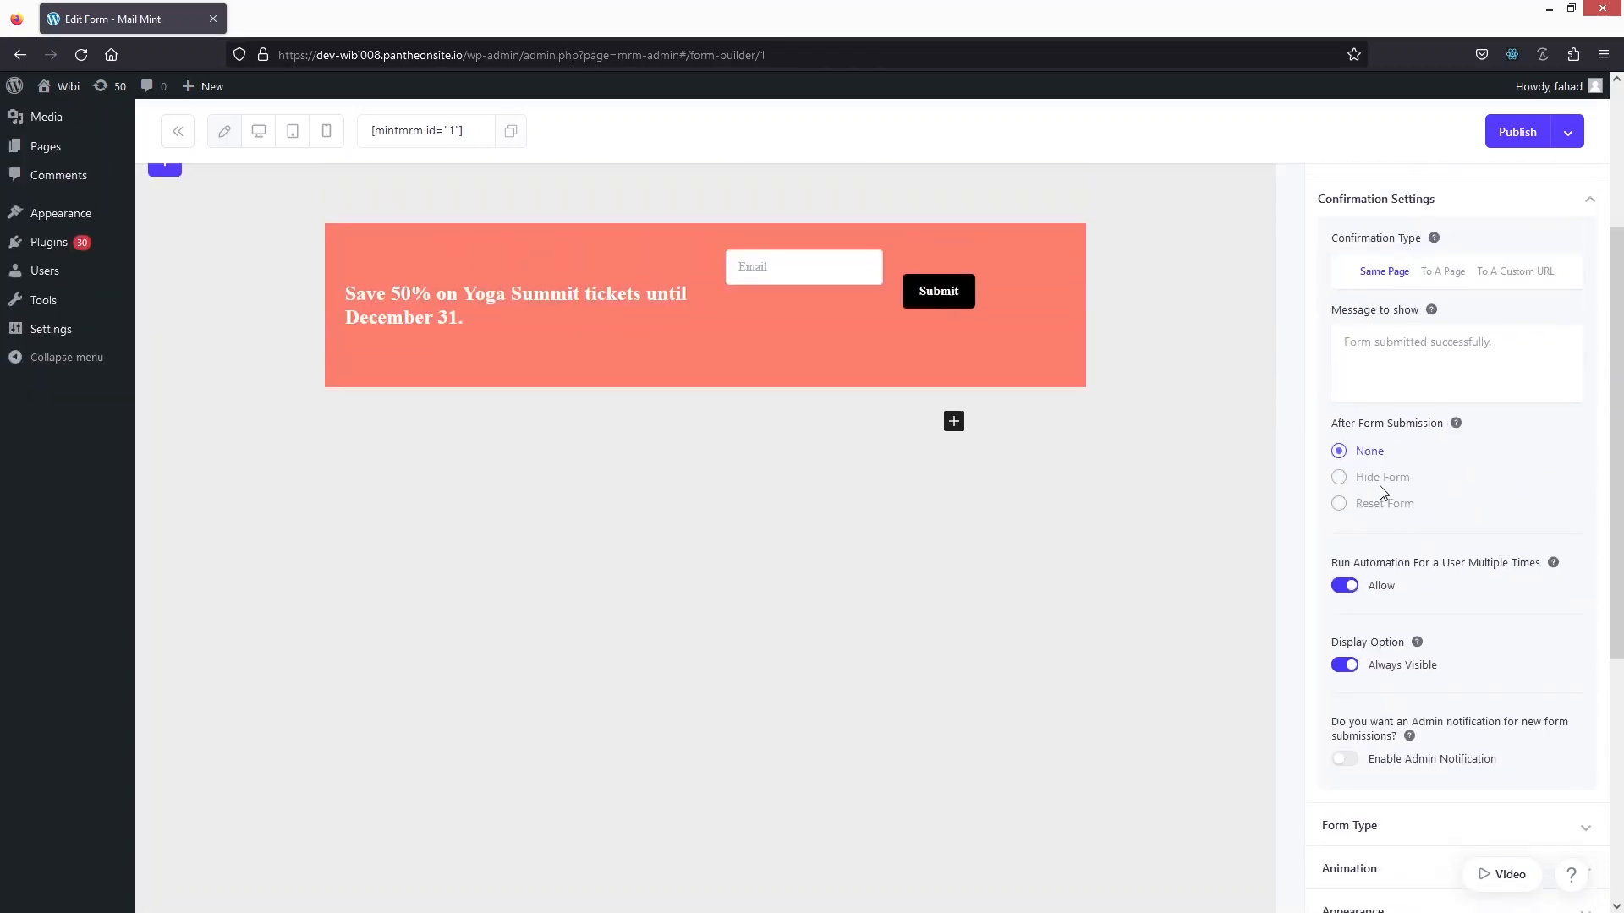
pyautogui.scroll(-4, 1391, 507)
pyautogui.scroll(2, 1353, 545)
pyautogui.scroll(-2, 1404, 554)
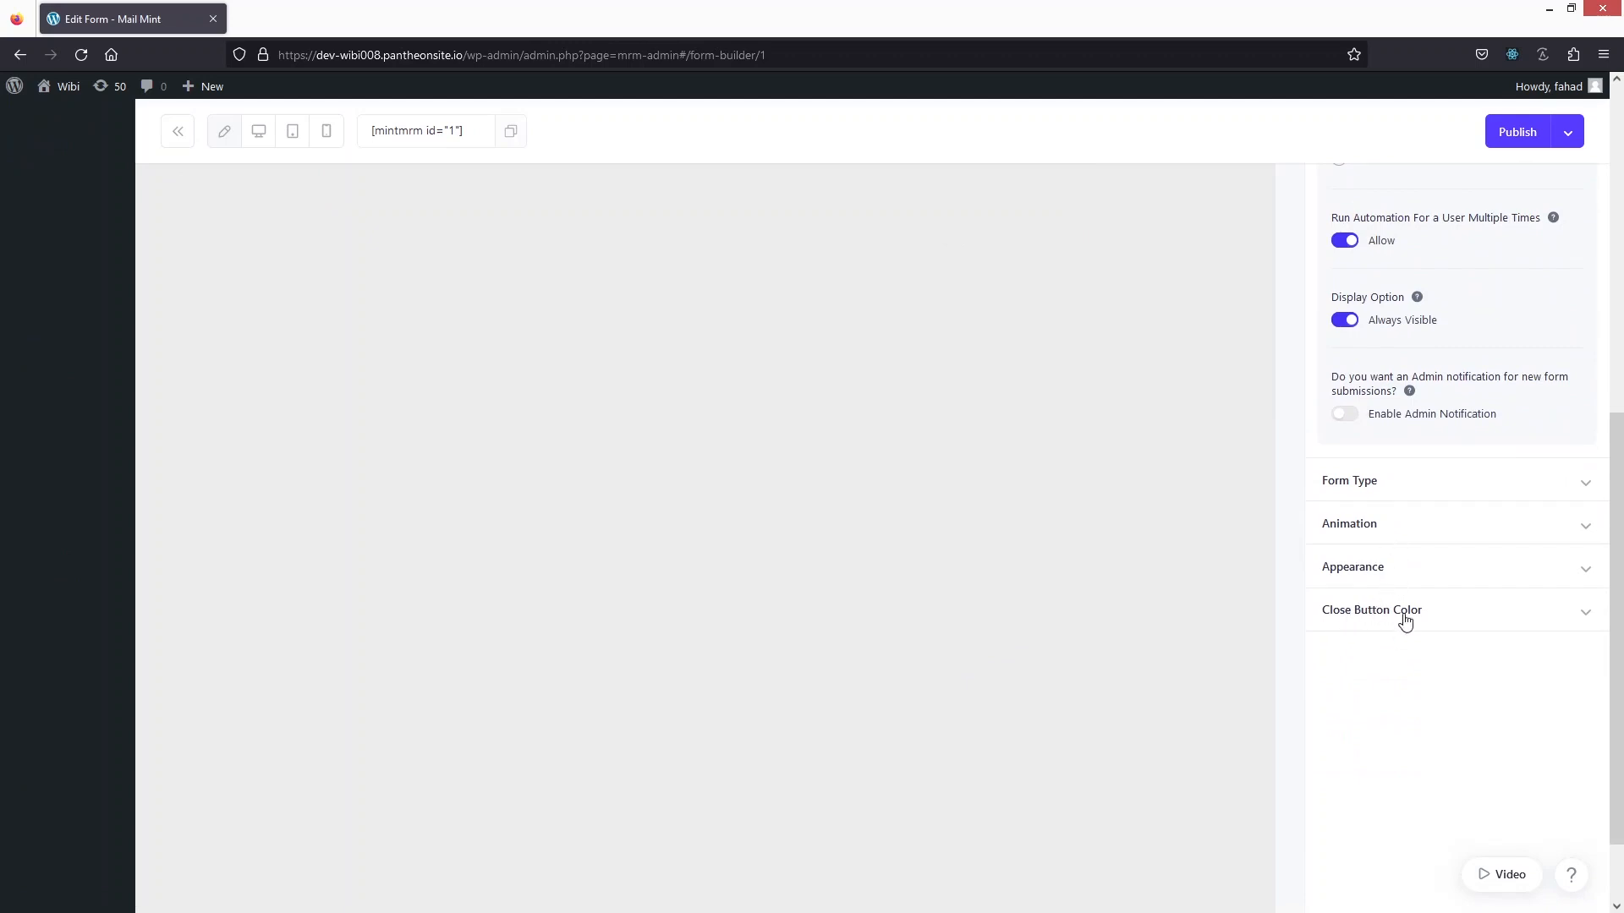
# In the form's appearance settings, enable display on the homepage and try to publish the form.
pyautogui.click(1414, 574)
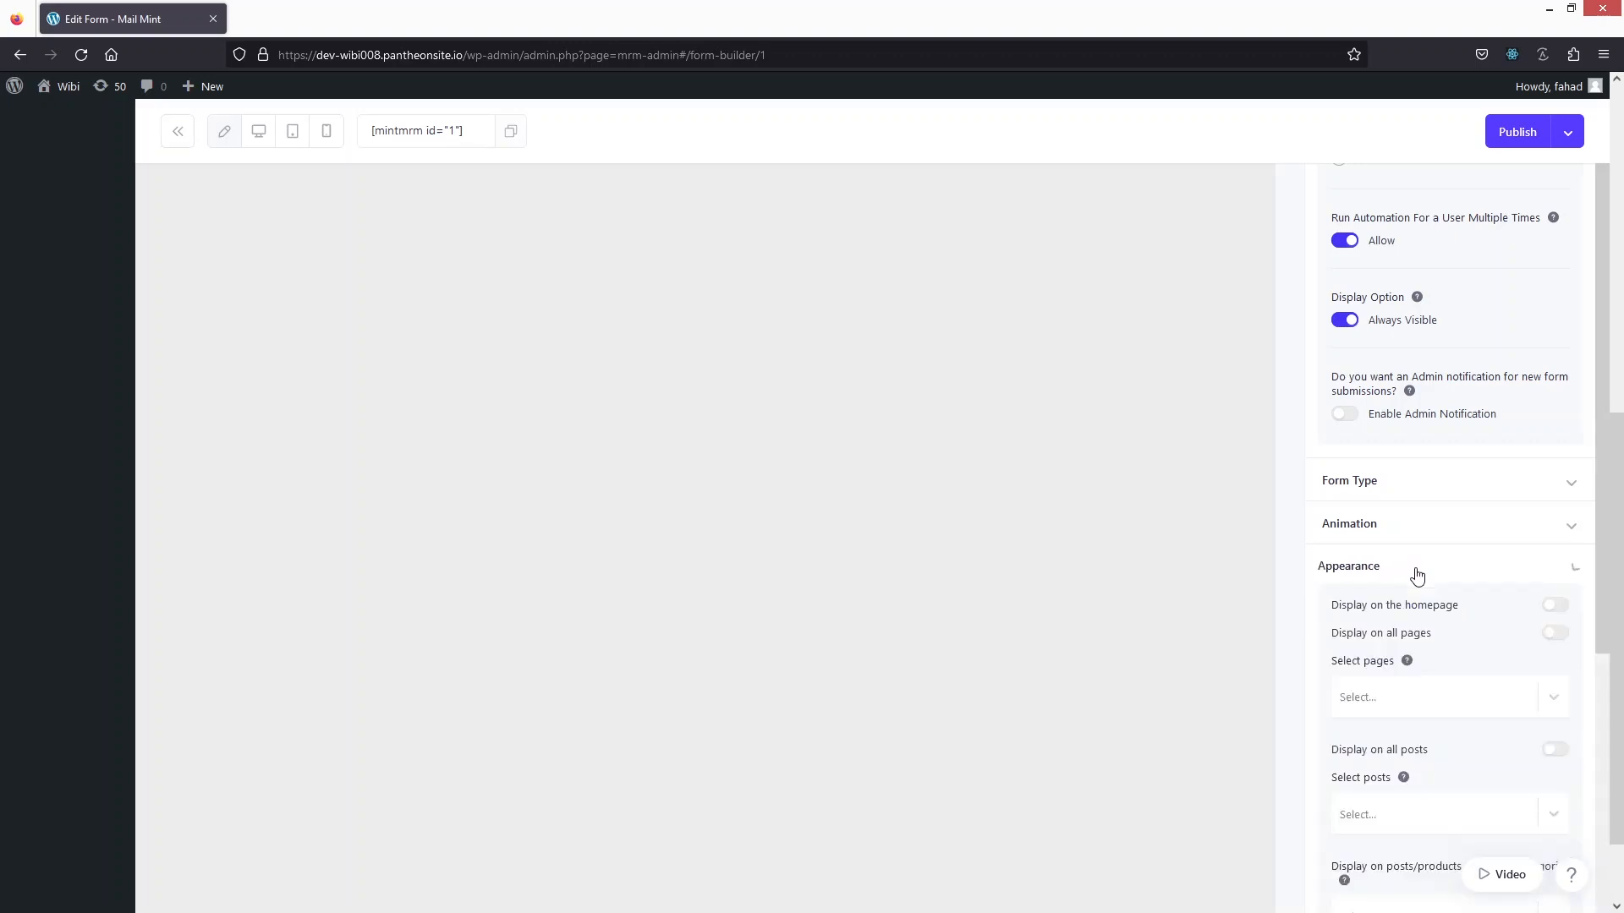
pyautogui.scroll(-5, 1416, 575)
pyautogui.scroll(3, 1438, 520)
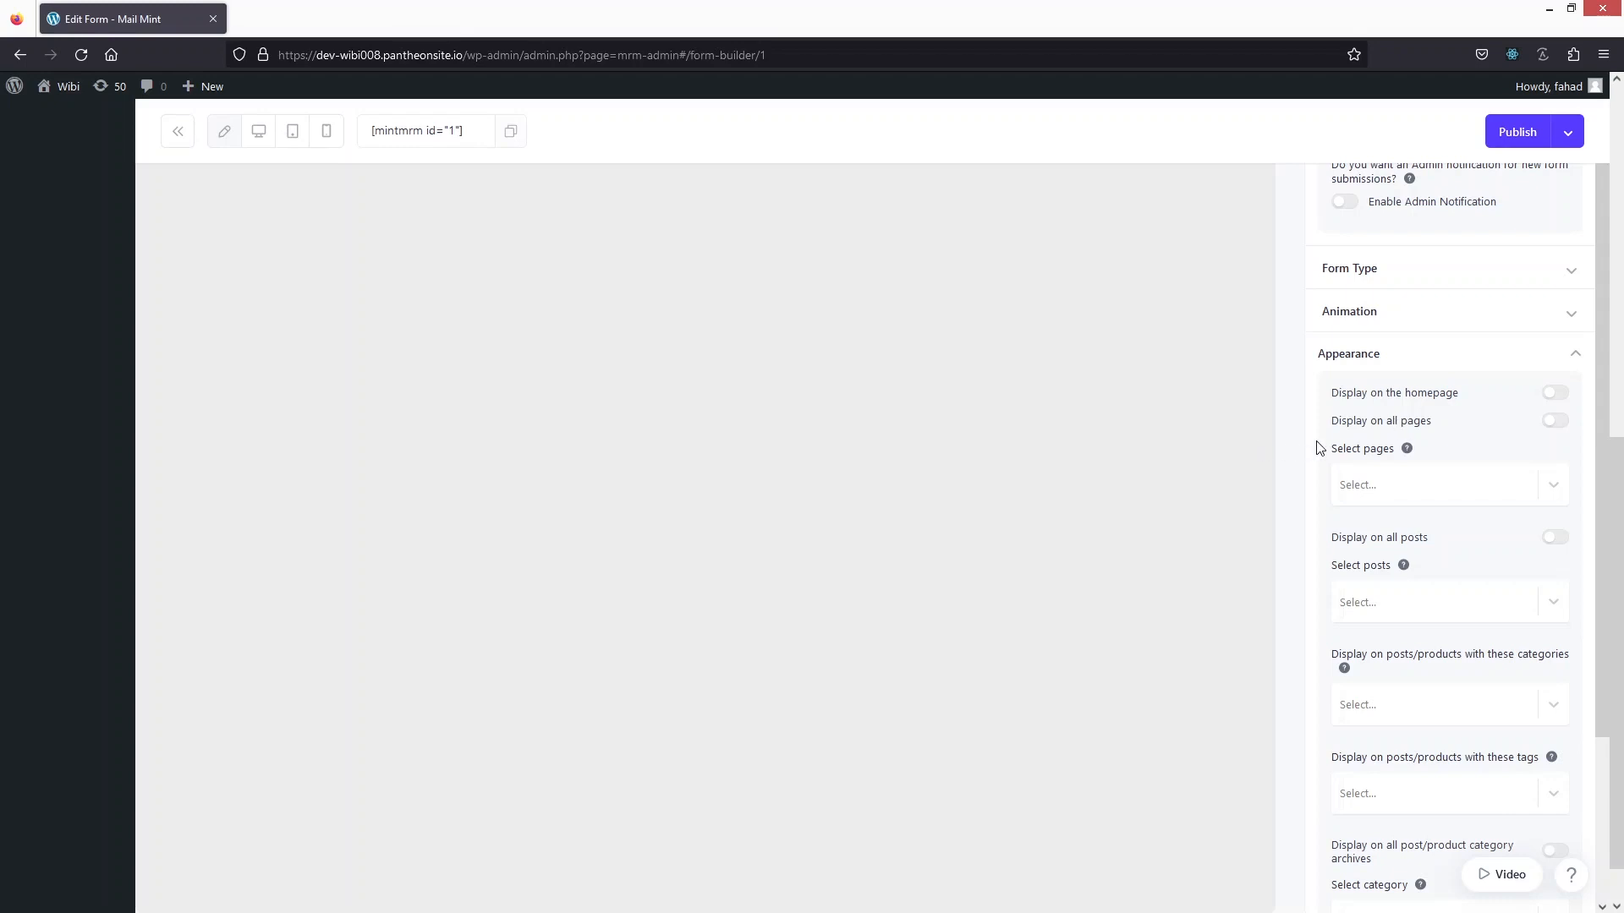
pyautogui.click(1561, 395)
pyautogui.scroll(3, 1387, 362)
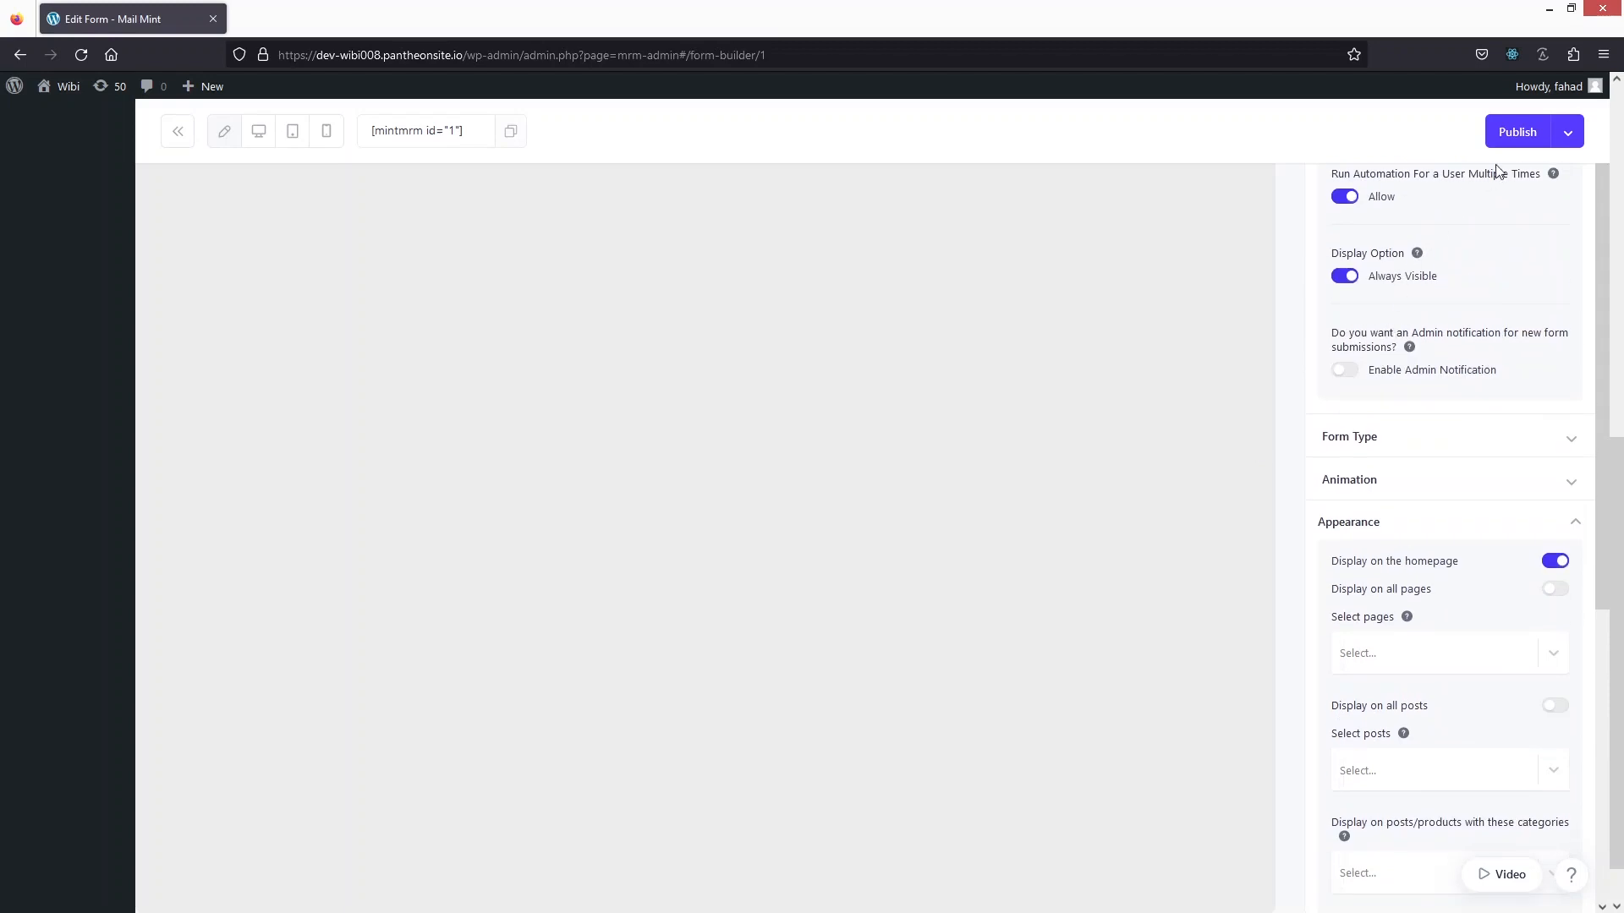
pyautogui.click(1533, 140)
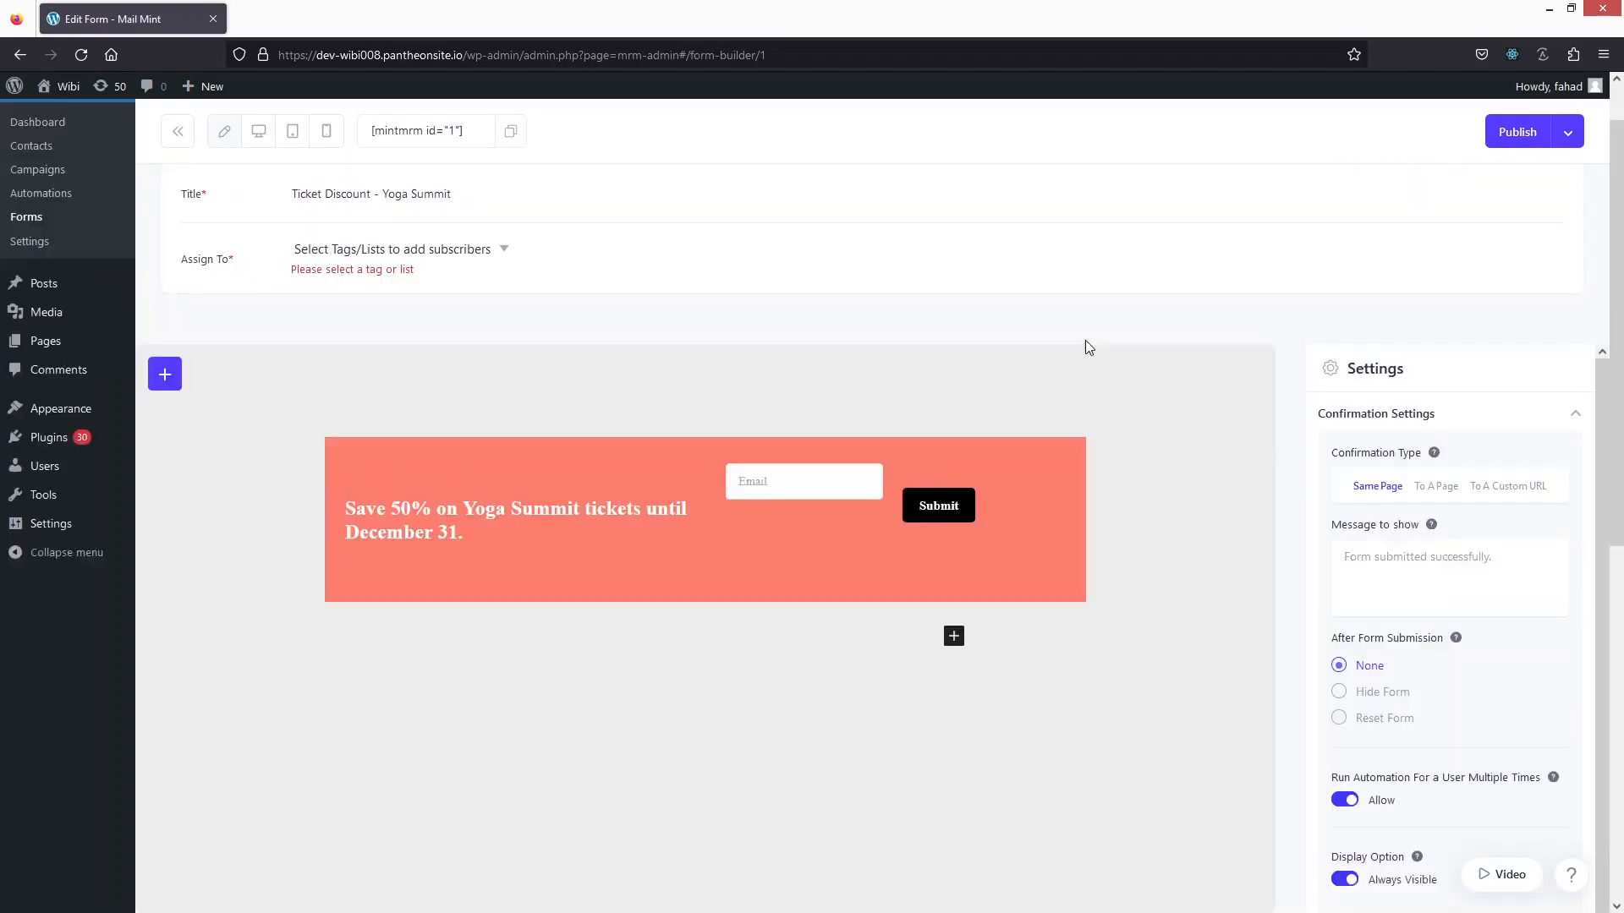